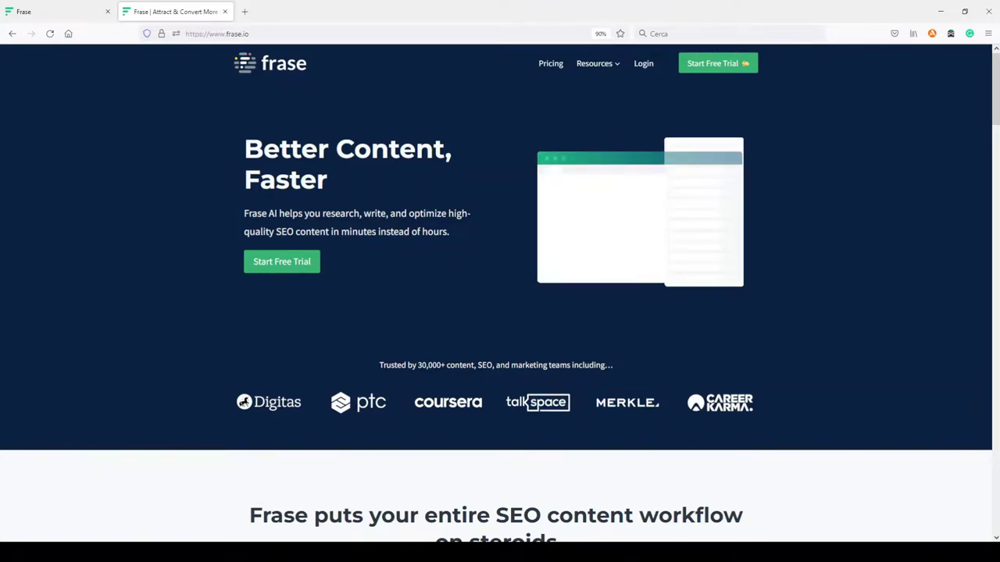
# Open the Frase pricing page and examine the Basic, Team and Enterprise plans and the SEO Add-On.
pyautogui.click(551, 64)
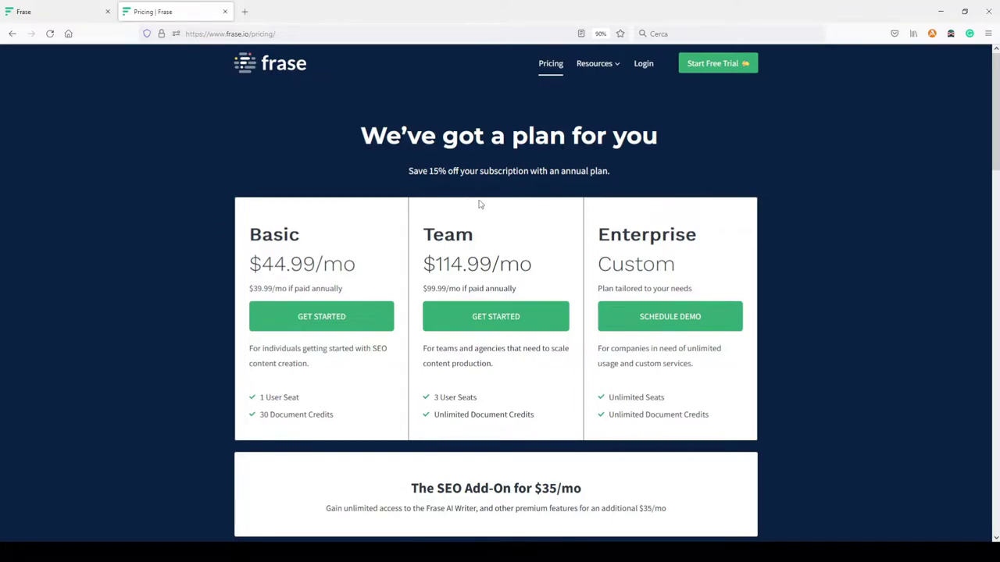
pyautogui.scroll(-2, 383, 373)
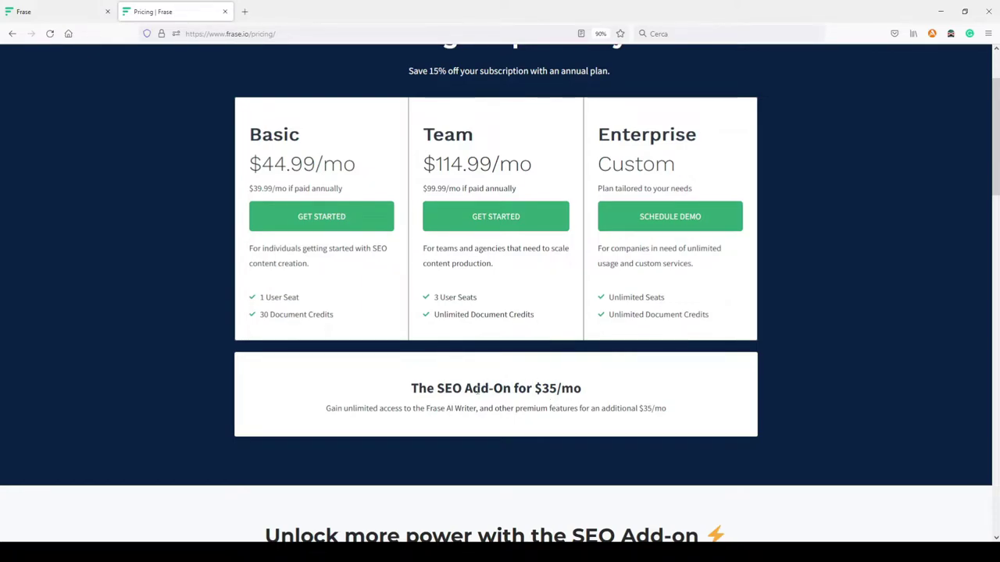
pyautogui.scroll(1, 486, 395)
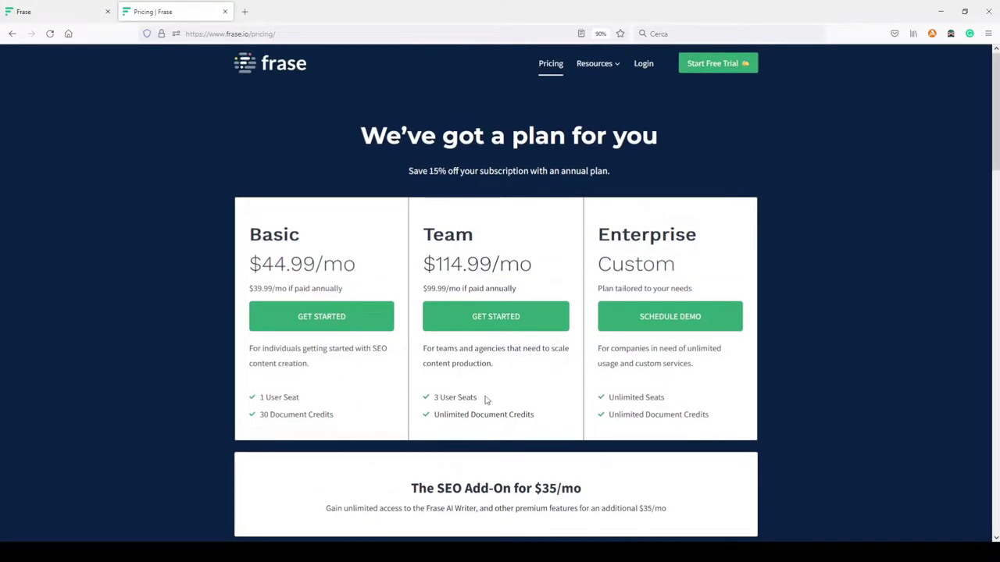
# Return to the "most popular italian dishes" document and widen the research pane, showing the SERP Overview from its beginning.
pyautogui.hotkey('ctrl', 'shift', 'Tab')
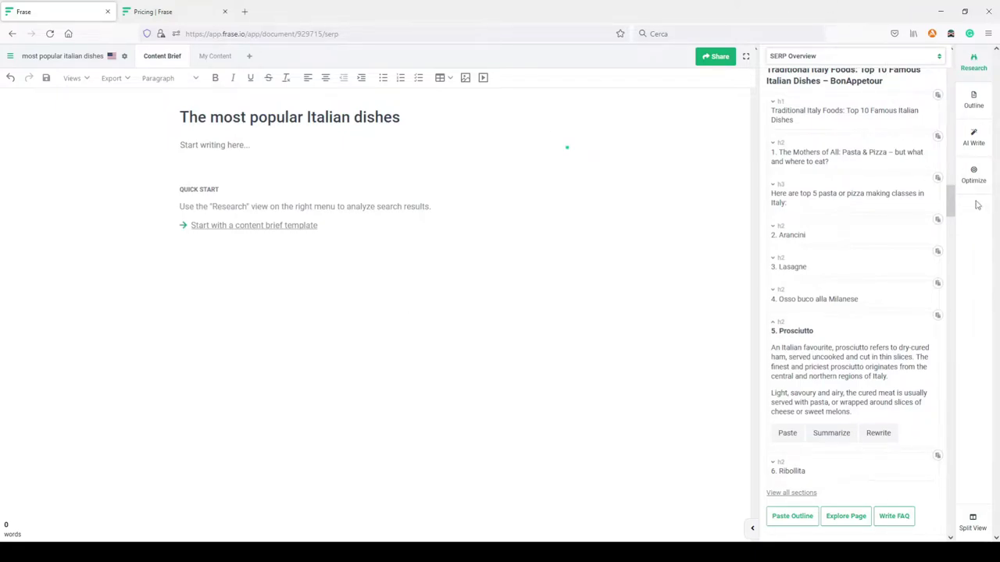
pyautogui.moveTo(952, 201); pyautogui.dragTo(958, 67)
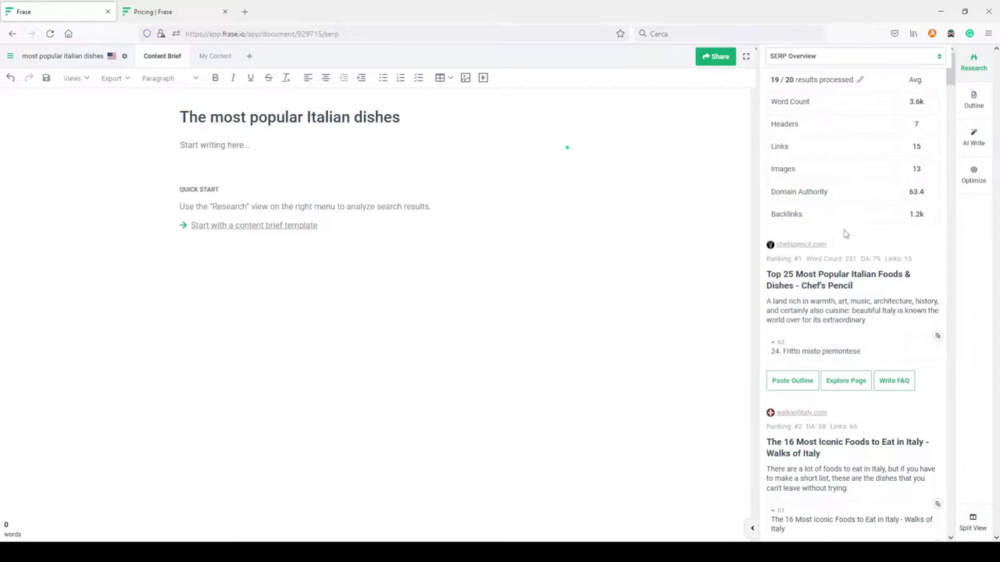
pyautogui.click(978, 65)
pyautogui.click(752, 529)
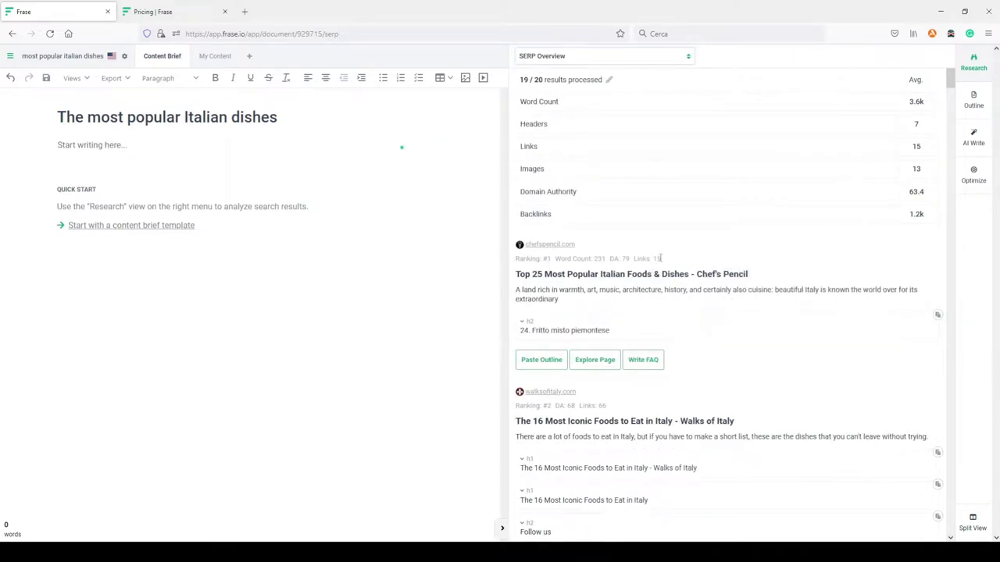
# Examine the SERP Overview averages and the headings of the top-ranking pages down to the italyfoodies.com result.
pyautogui.scroll(-3, 664, 260)
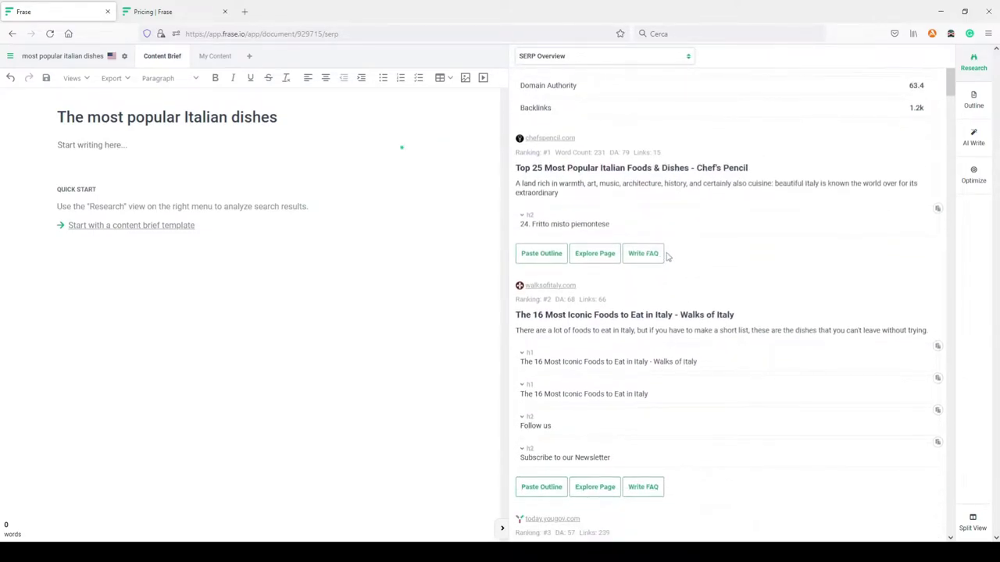
pyautogui.scroll(3, 663, 257)
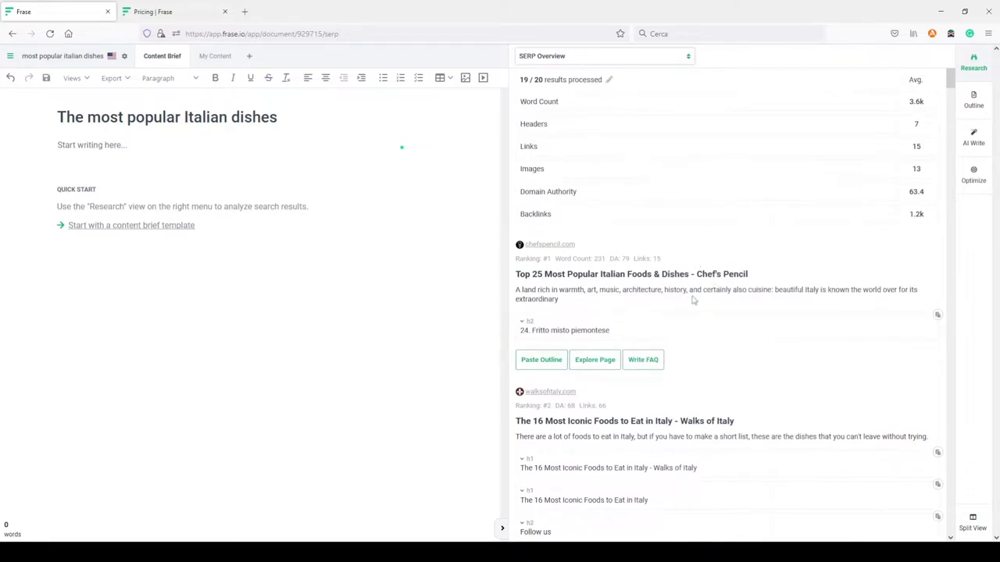
pyautogui.scroll(-5, 682, 279)
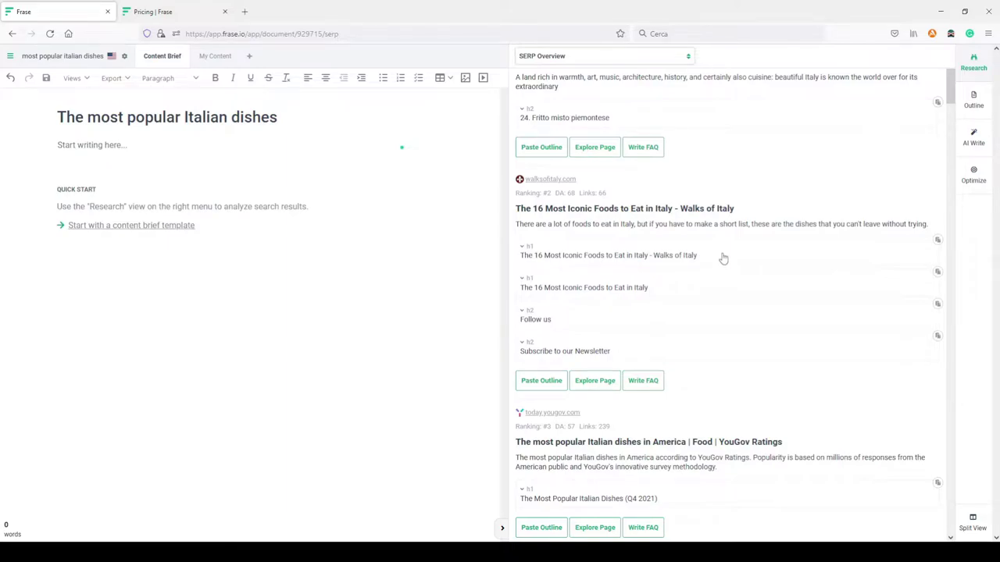
pyautogui.scroll(-6, 721, 259)
pyautogui.scroll(-10, 721, 256)
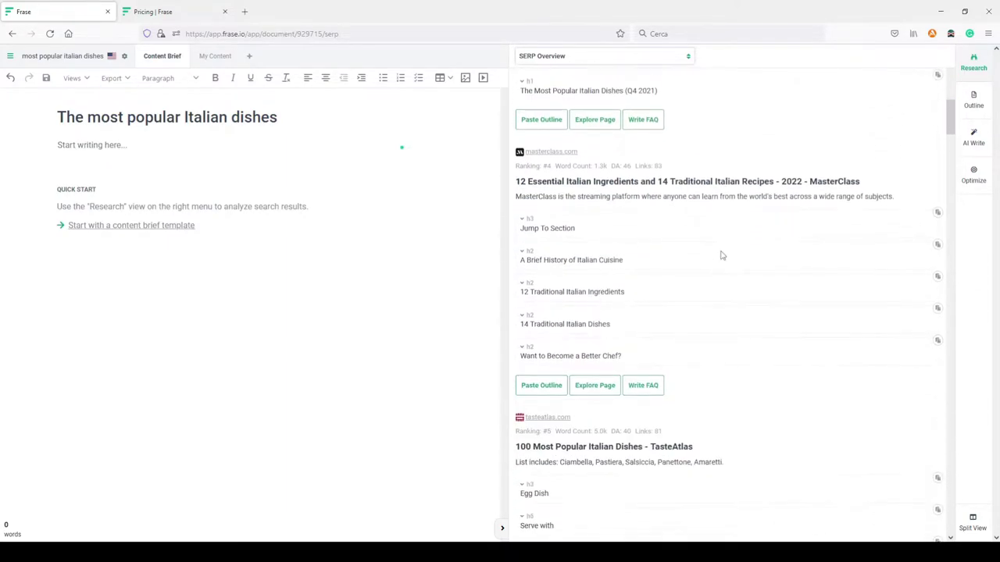
pyautogui.scroll(-1, 721, 255)
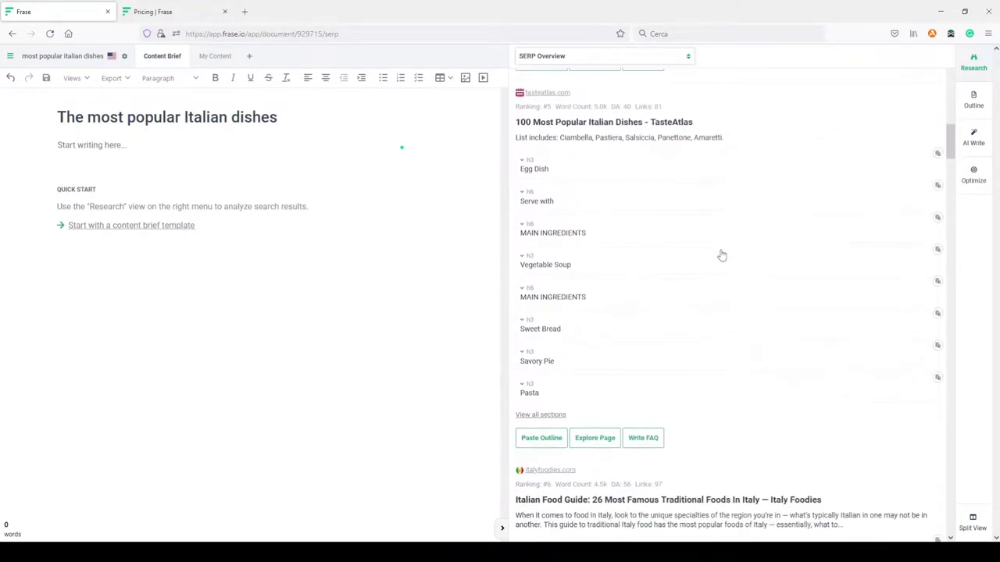
pyautogui.scroll(1, 721, 255)
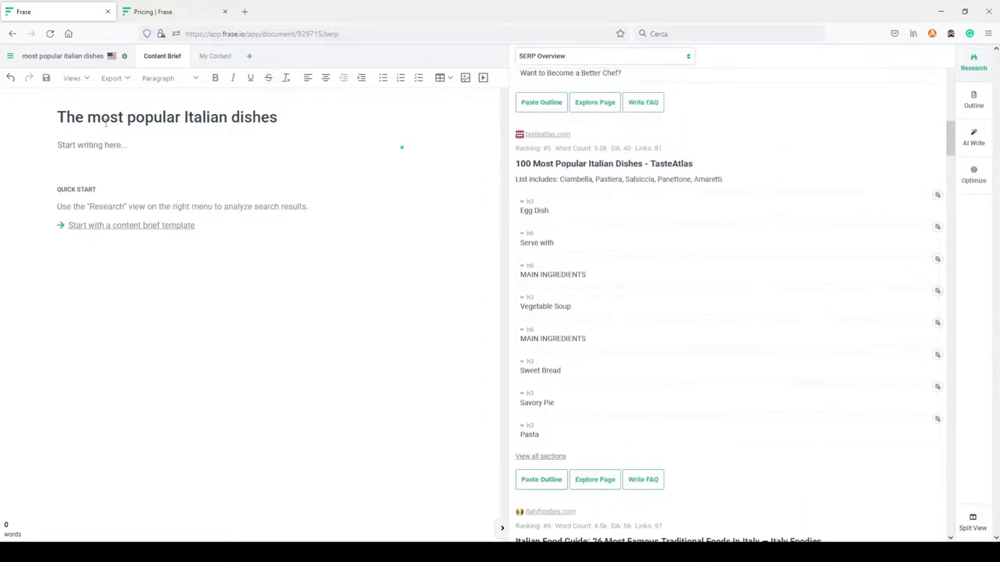
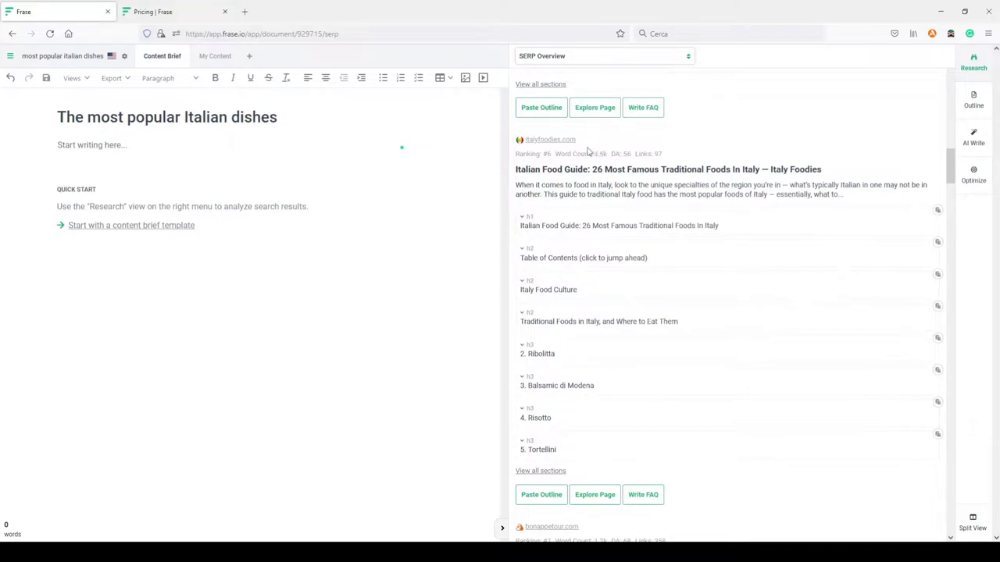
pyautogui.scroll(-1, 586, 258)
pyautogui.scroll(-1, 587, 258)
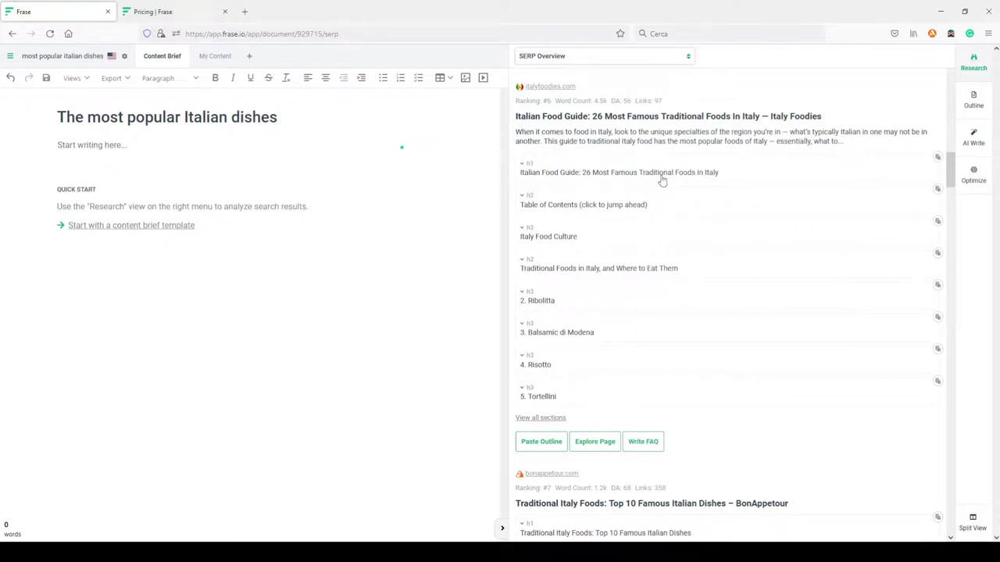
# Read the "Italian Food Guide" introduction and the "Italy Food Culture" section of the italyfoodies.com result, collapsing each after reading.
pyautogui.click(523, 165)
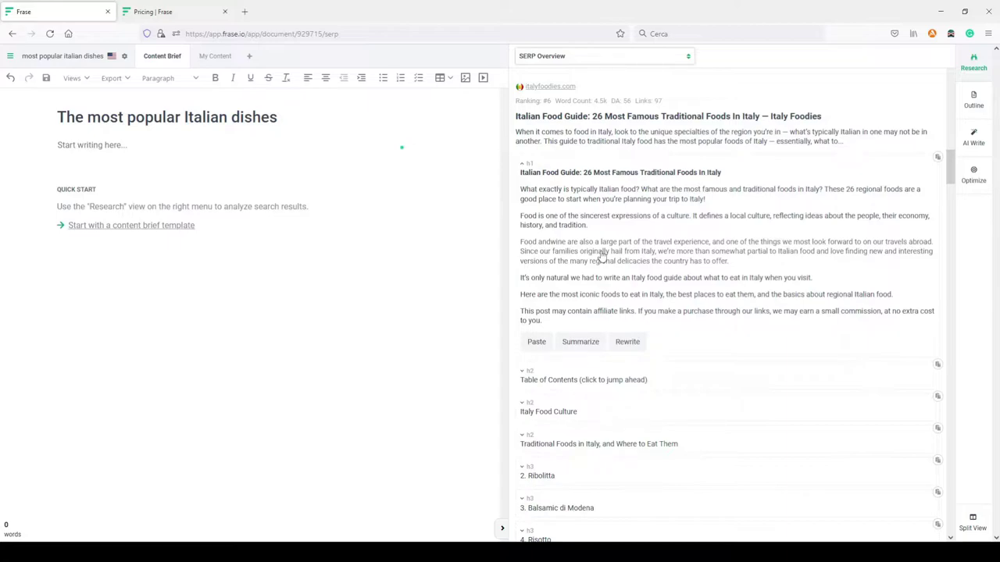
pyautogui.click(523, 166)
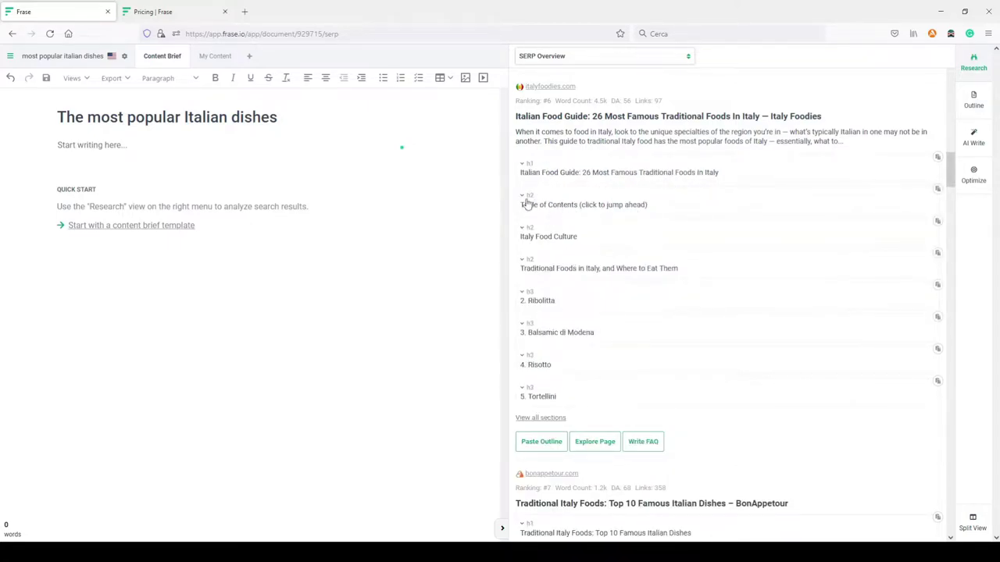
pyautogui.click(523, 236)
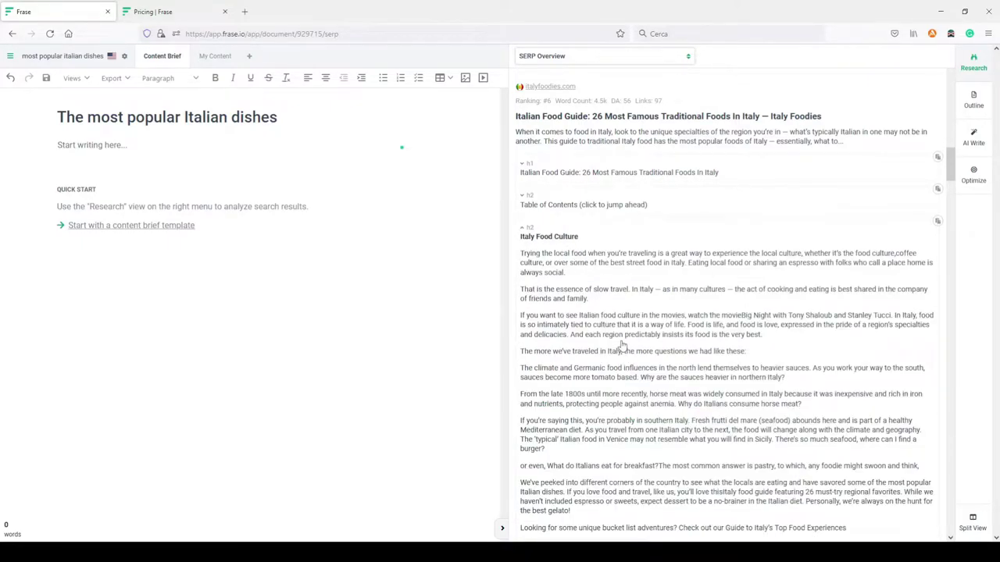
pyautogui.scroll(-3, 622, 346)
pyautogui.scroll(2, 627, 335)
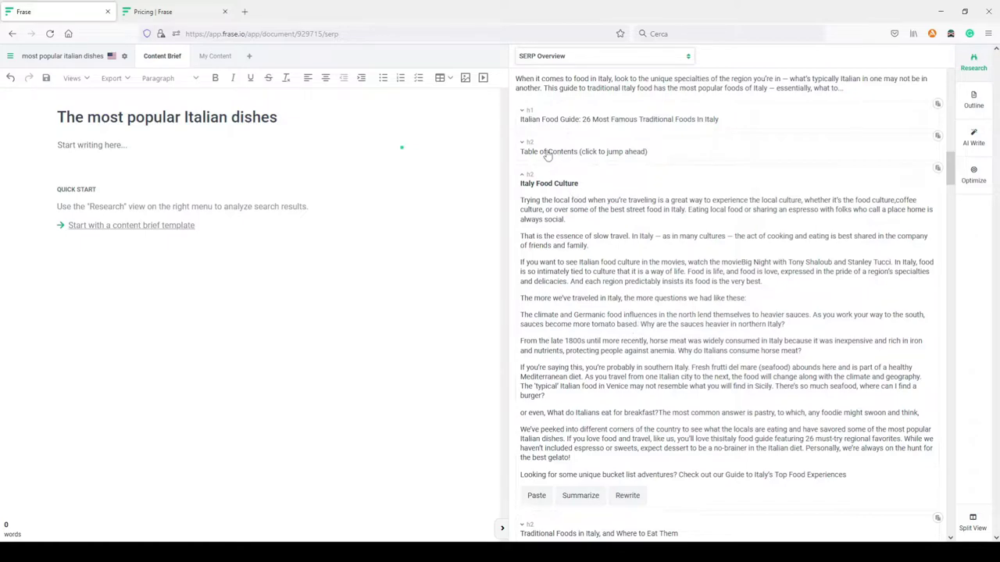
pyautogui.click(523, 176)
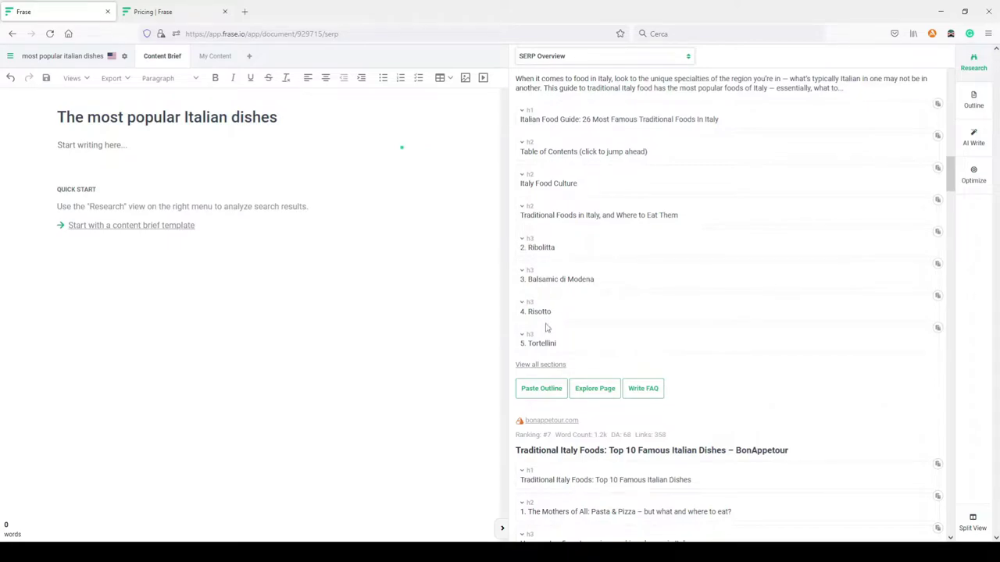
# Read the Ribolitta and Risotto sections of the italyfoodies.com result, collapsing each after reading.
pyautogui.click(523, 243)
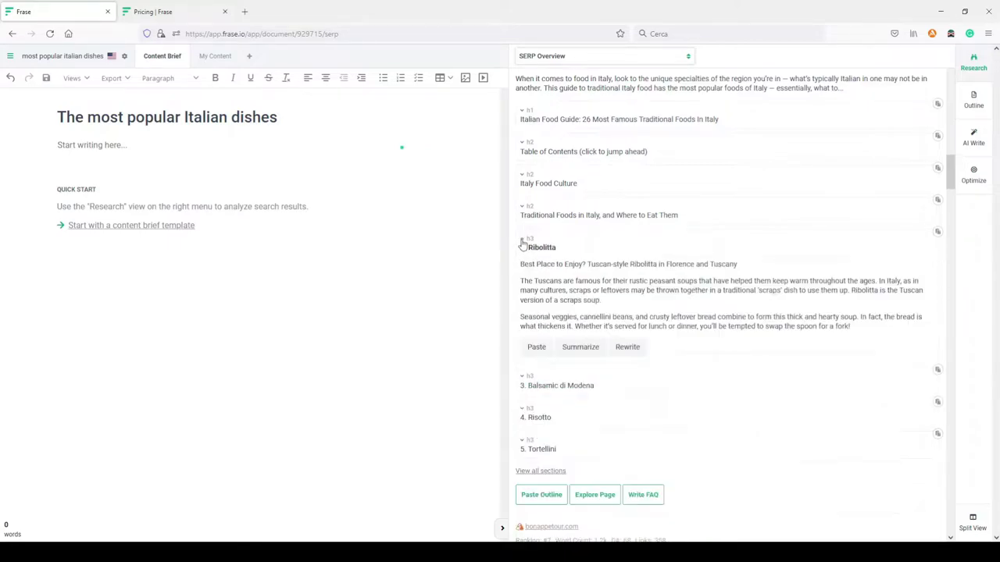
pyautogui.click(522, 242)
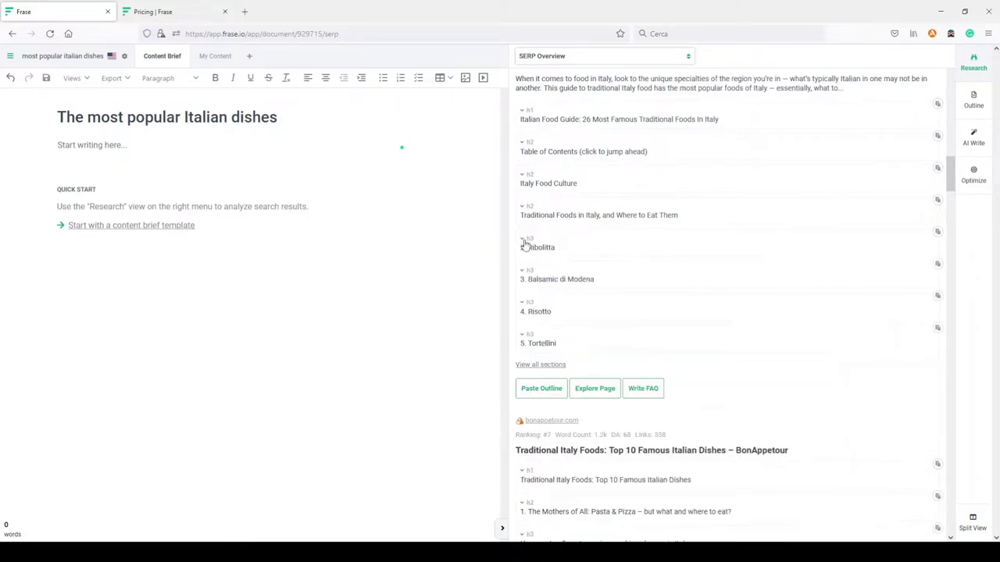
pyautogui.click(523, 302)
pyautogui.scroll(-2, 645, 296)
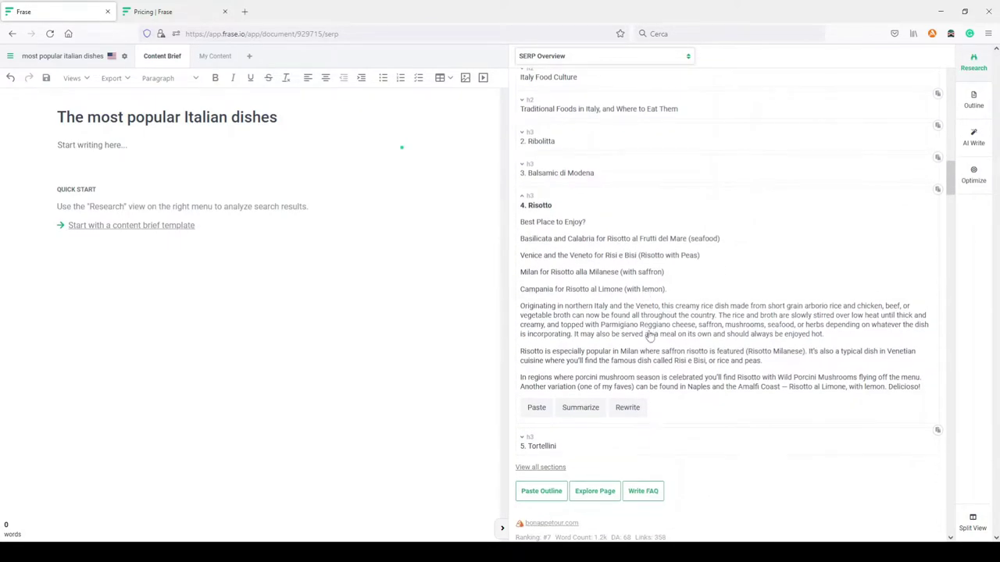
pyautogui.click(523, 199)
# Read the Arancini section of the bonappetour.com result, collapse it and look over the headings that follow.
pyautogui.scroll(-4, 683, 258)
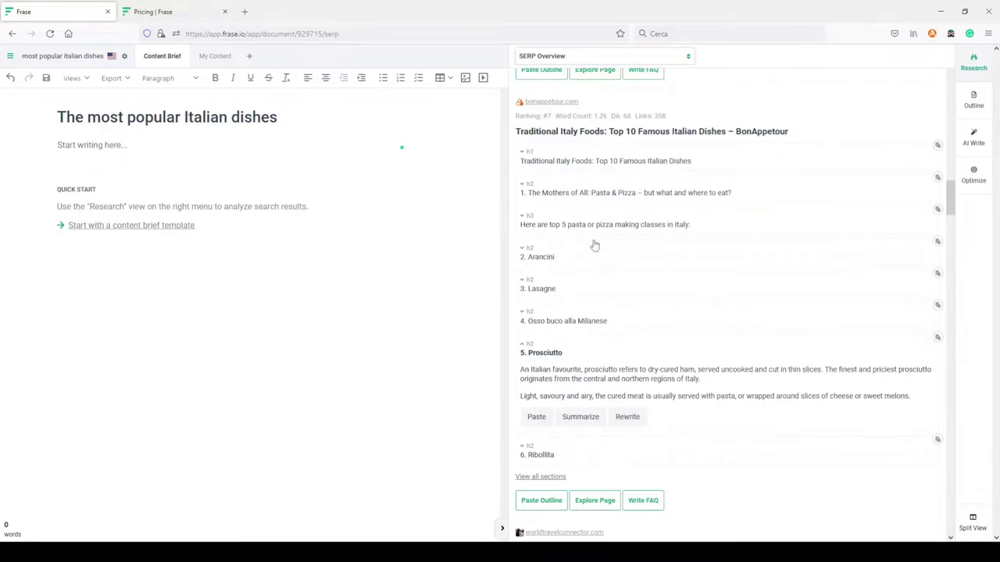
pyautogui.moveTo(538, 115); pyautogui.dragTo(552, 117)
pyautogui.click(524, 250)
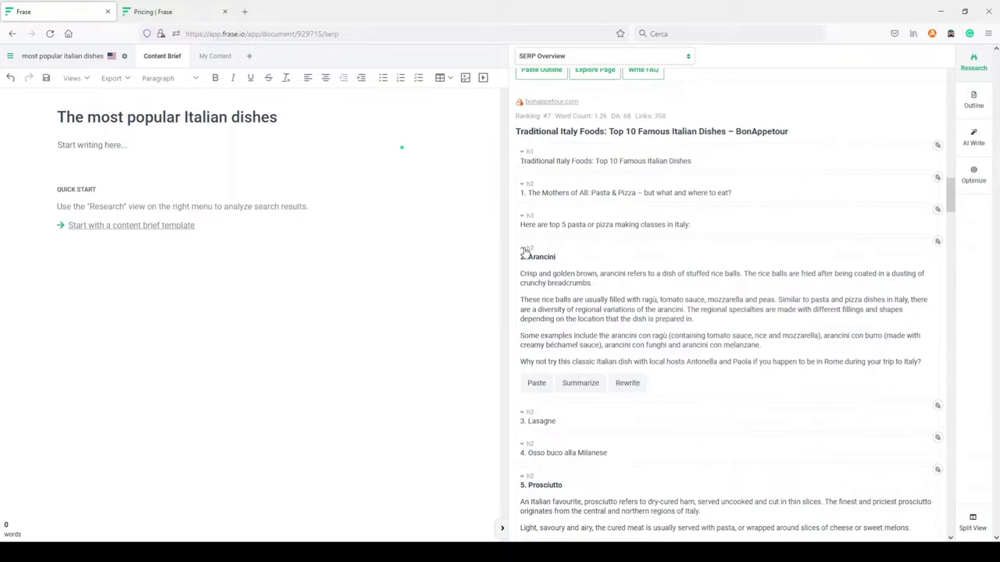
pyautogui.click(524, 250)
pyautogui.scroll(-2, 694, 410)
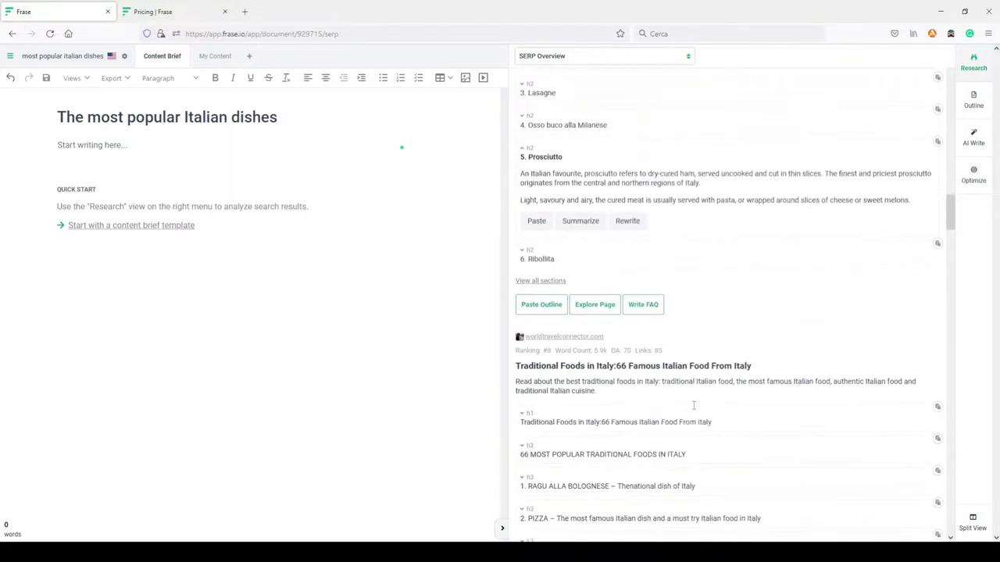
# Return to the SERP Overview averages and skim the competing pages' headings through to the lowest-ranked results.
pyautogui.scroll(7, 695, 404)
pyautogui.scroll(15, 701, 403)
pyautogui.scroll(6, 705, 397)
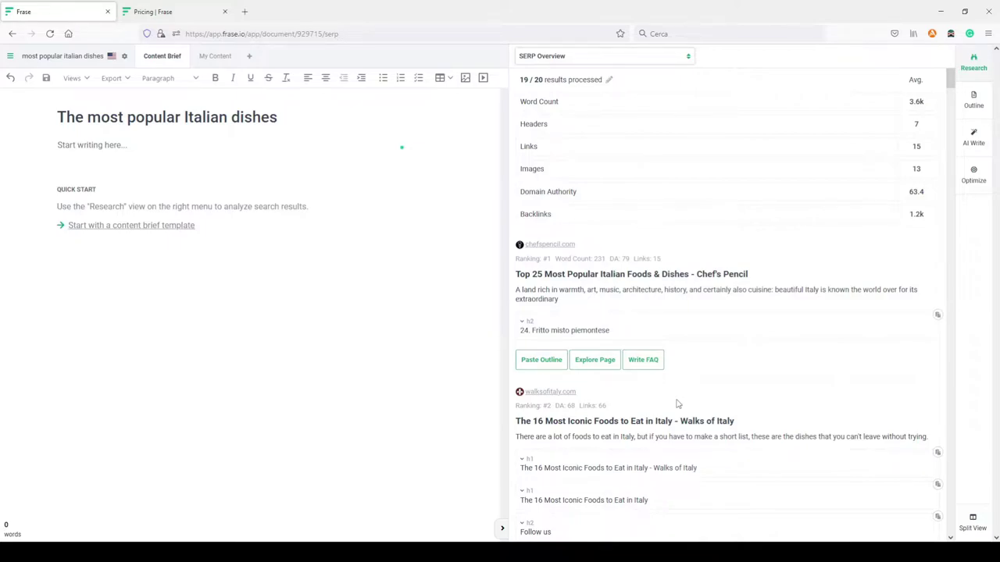
pyautogui.scroll(-10, 741, 220)
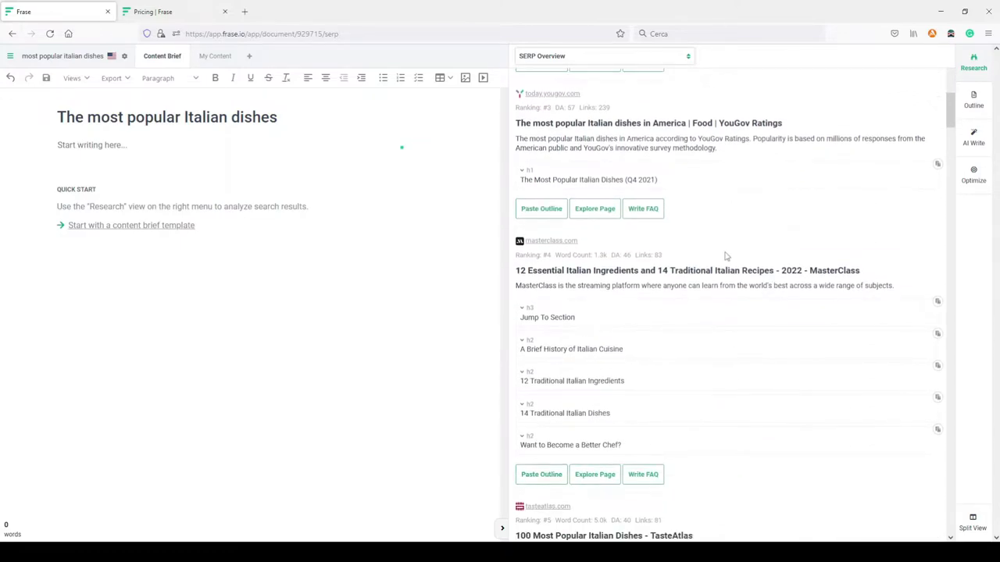
pyautogui.scroll(-1, 720, 254)
pyautogui.scroll(-4, 843, 213)
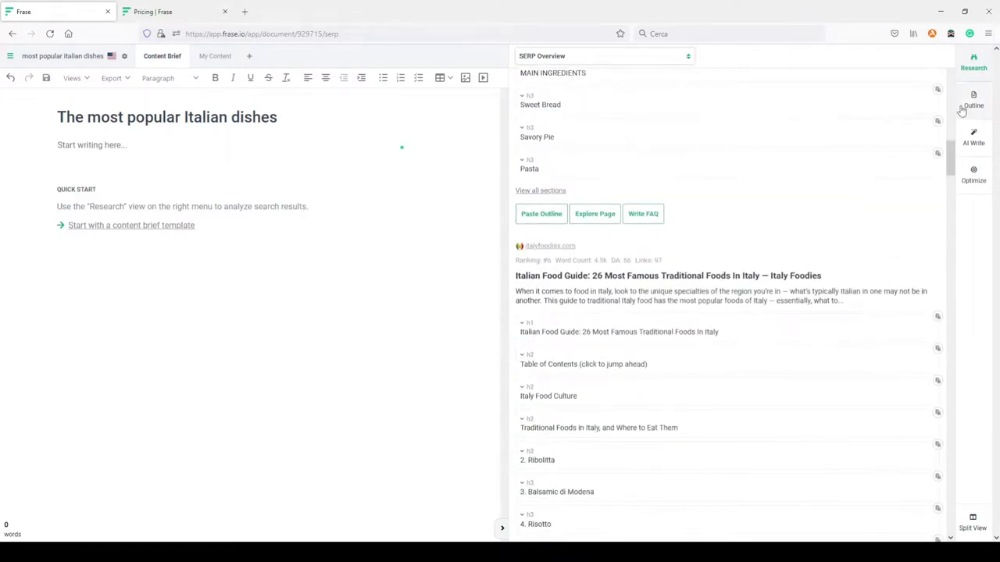
pyautogui.scroll(-15, 953, 164)
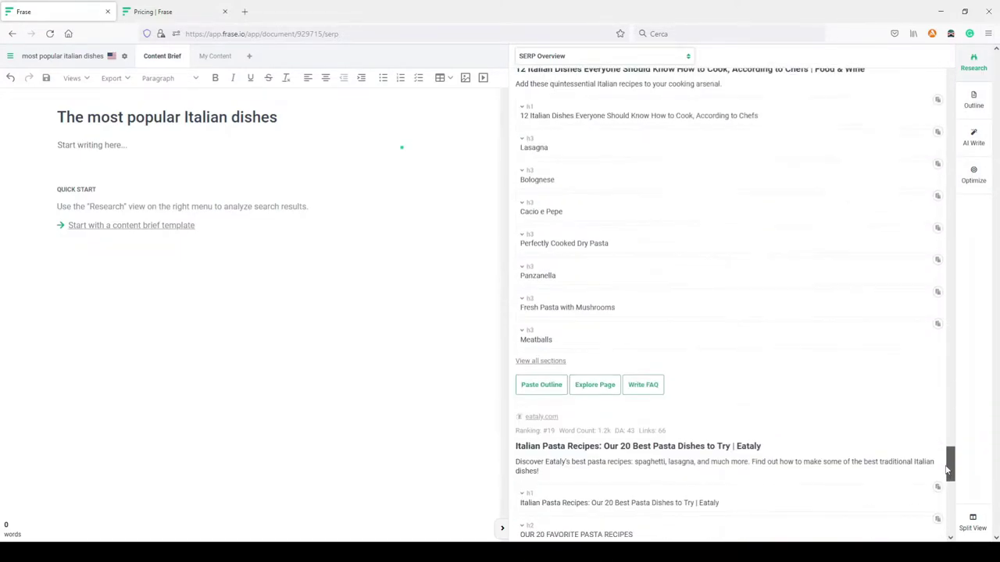
# Insert the "Pasta" heading from the tasteatlas.com result below the article title and format it as an H2.
pyautogui.moveTo(951, 258); pyautogui.dragTo(960, 73)
pyautogui.scroll(-2, 709, 288)
pyautogui.scroll(-3, 710, 288)
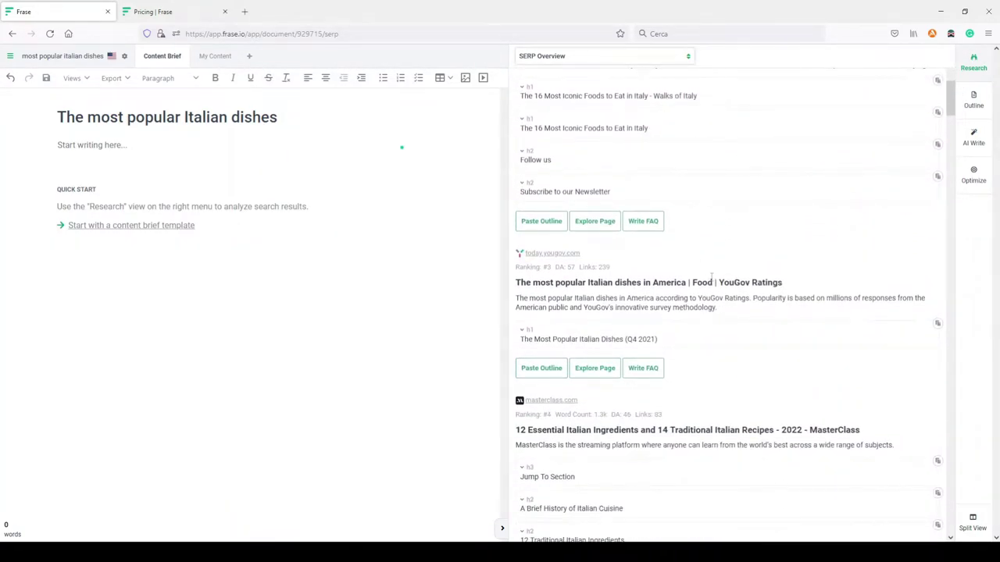
pyautogui.scroll(-5, 711, 275)
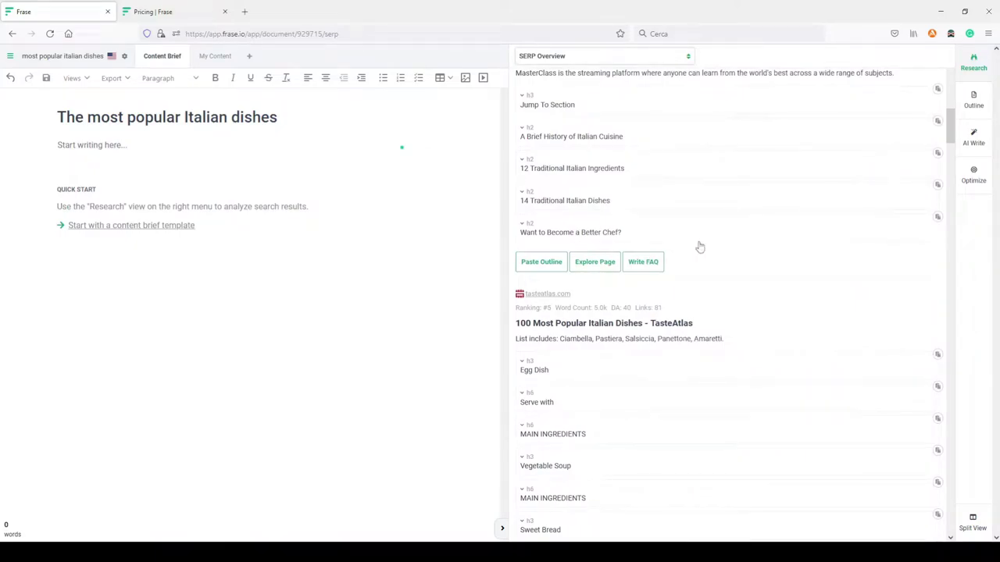
pyautogui.scroll(-3, 699, 242)
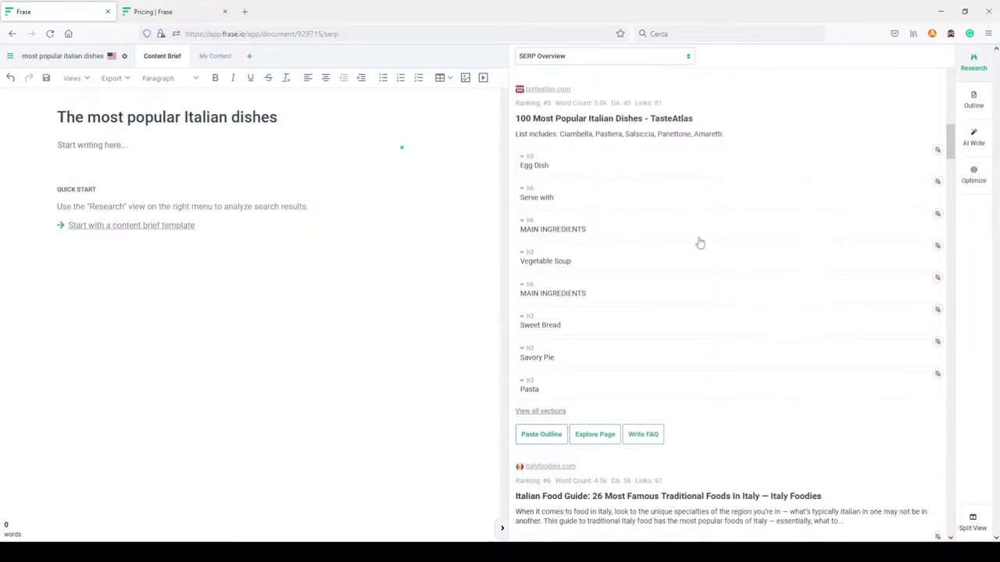
pyautogui.scroll(-3, 656, 415)
pyautogui.scroll(3, 661, 415)
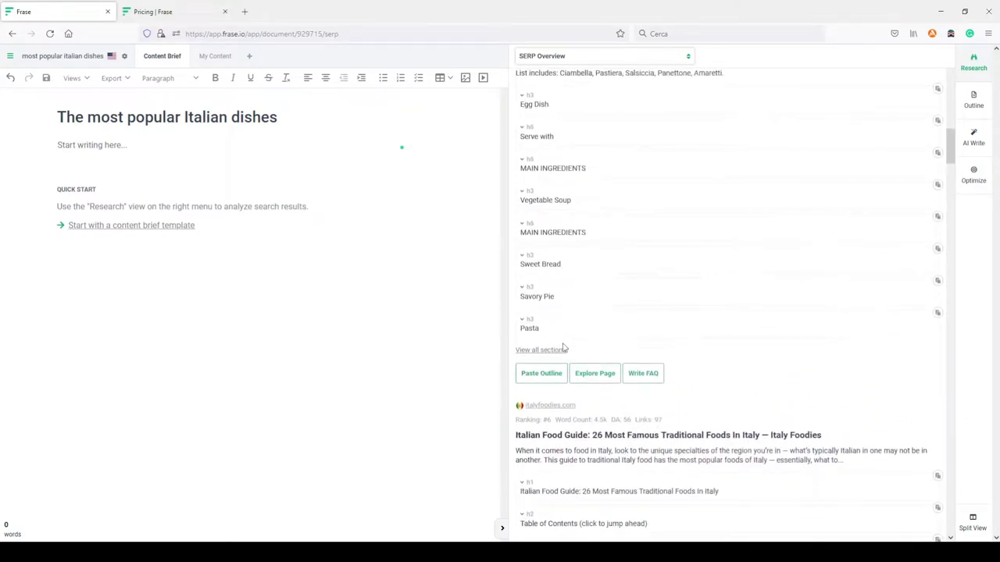
pyautogui.scroll(1, 597, 320)
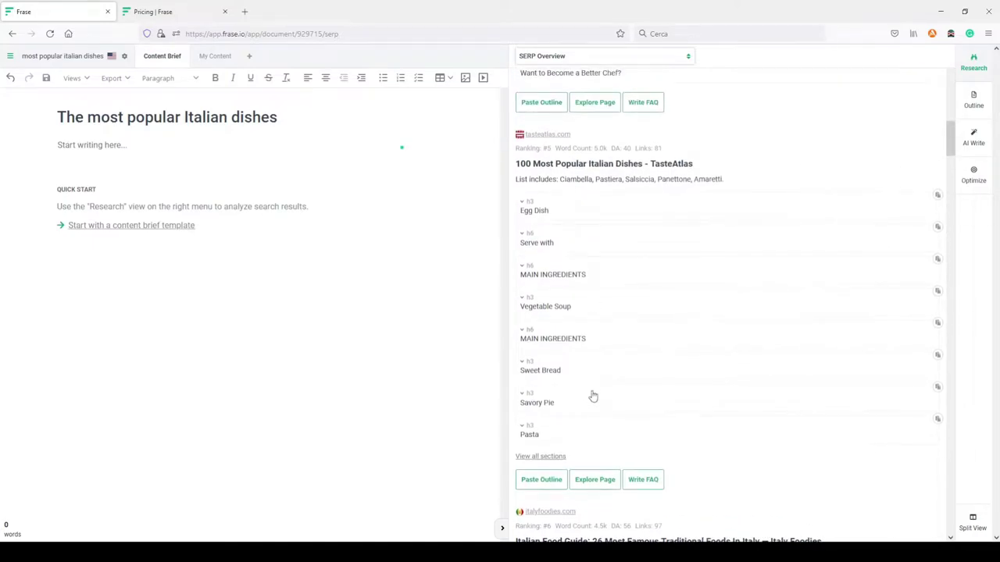
pyautogui.click(133, 147)
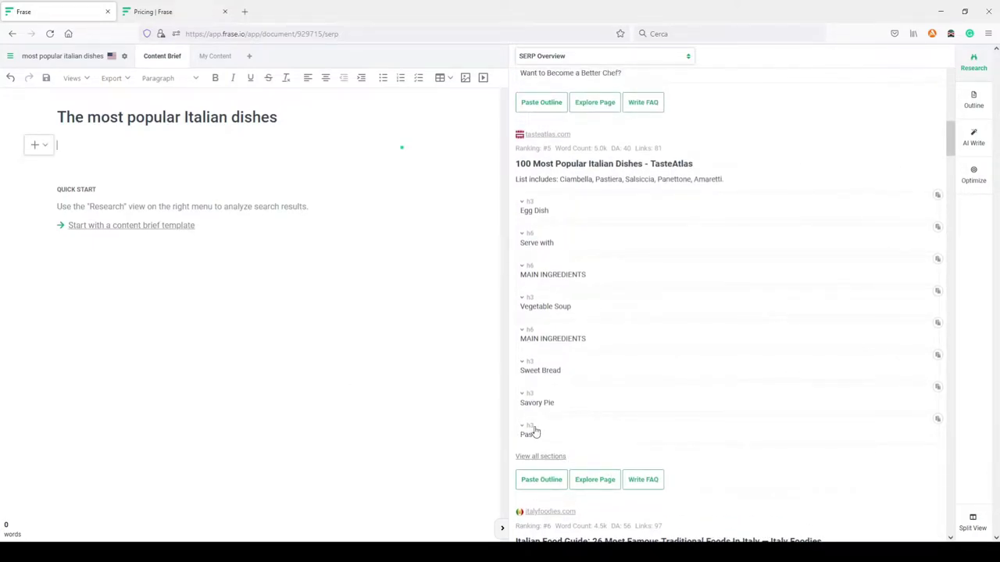
pyautogui.click(938, 420)
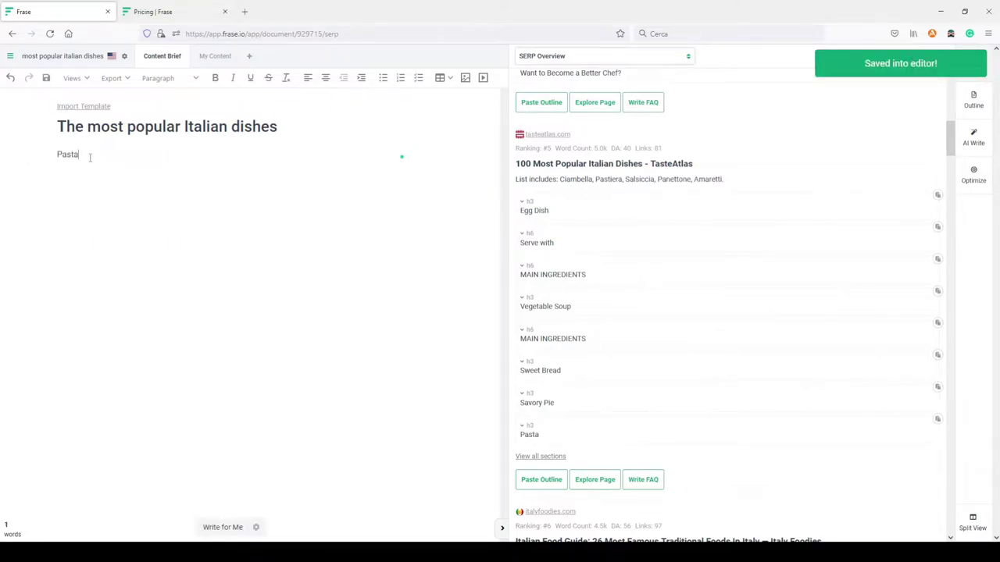
pyautogui.press('Return')
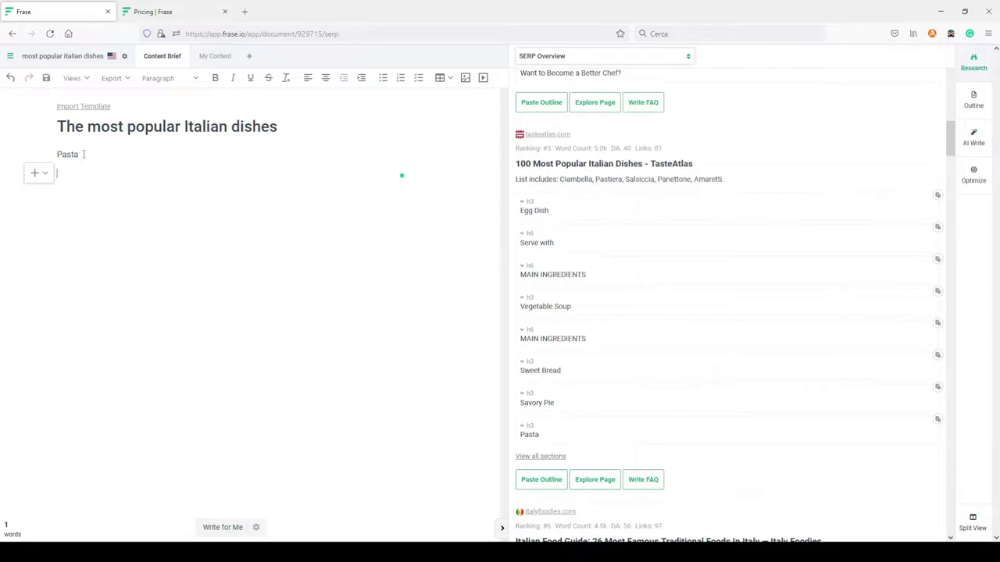
pyautogui.moveTo(79, 154); pyautogui.dragTo(49, 159)
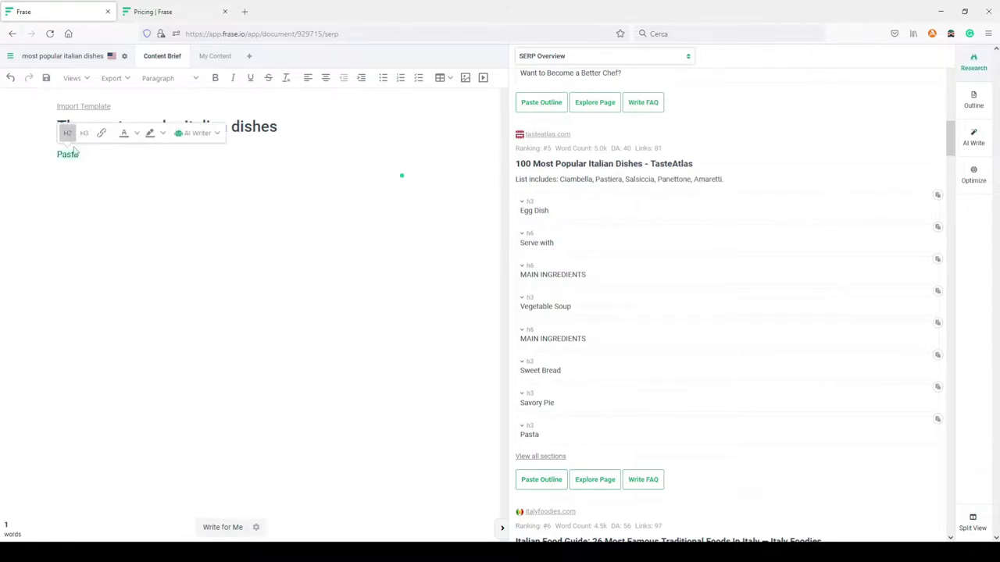
pyautogui.click(67, 133)
# Add the Risotto heading from the italyfoodies.com result below Pasta, remove its number and format it as an H2.
pyautogui.scroll(-5, 631, 245)
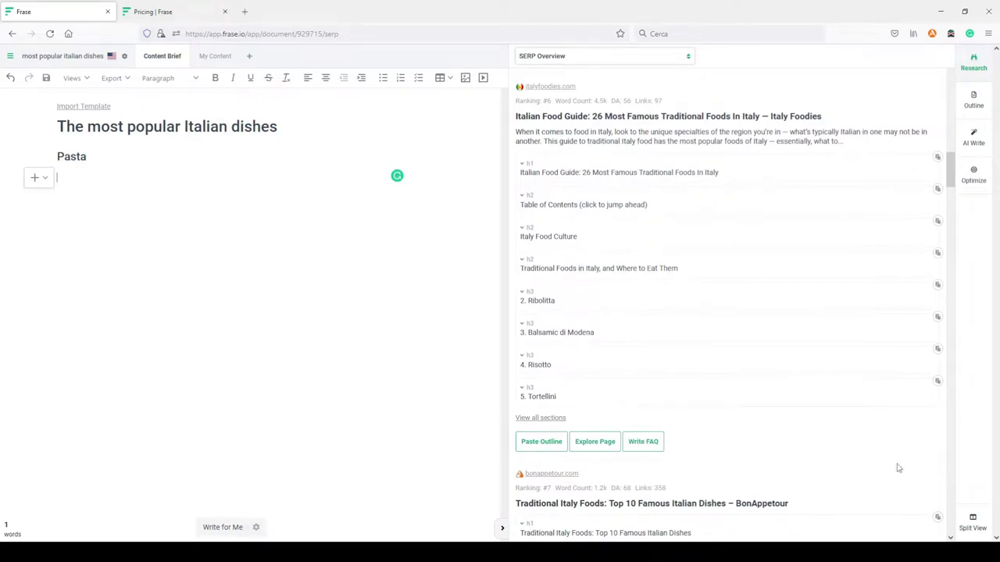
pyautogui.click(938, 349)
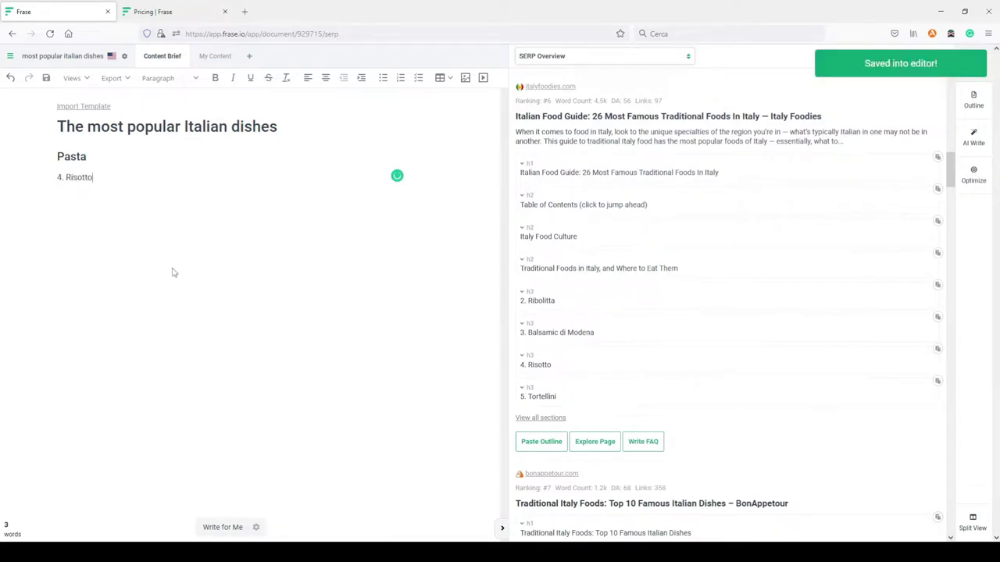
pyautogui.press('BackSpace')
pyautogui.press('BackSpace')
pyautogui.press('BackSpace')
pyautogui.moveTo(95, 178); pyautogui.dragTo(29, 178)
pyautogui.click(67, 154)
pyautogui.click(166, 224)
# Add the Lasagne heading from the bonappetour.com result below Risotto, remove its number and format it as an H2.
pyautogui.scroll(-3, 663, 335)
pyautogui.scroll(-2, 661, 333)
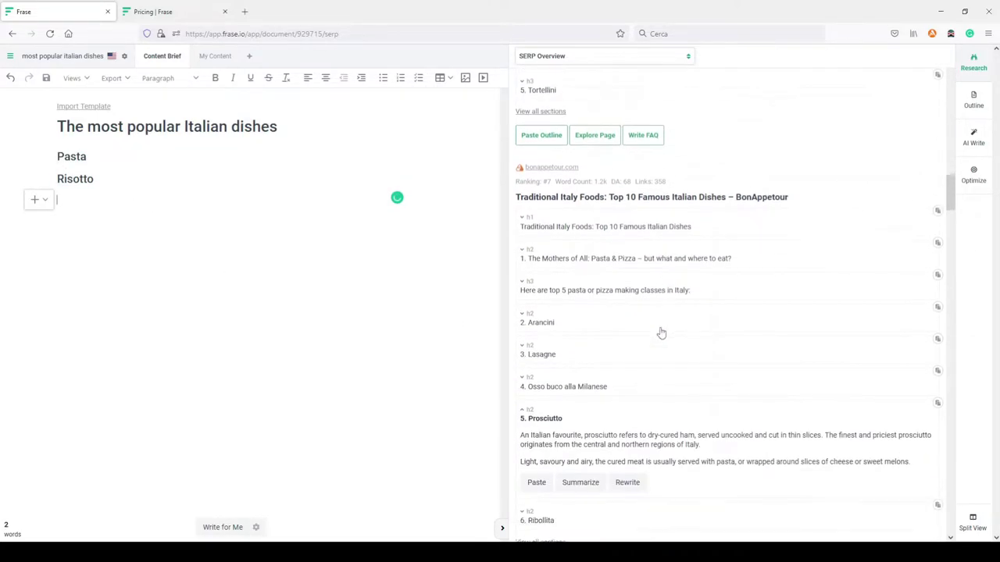
pyautogui.click(939, 330)
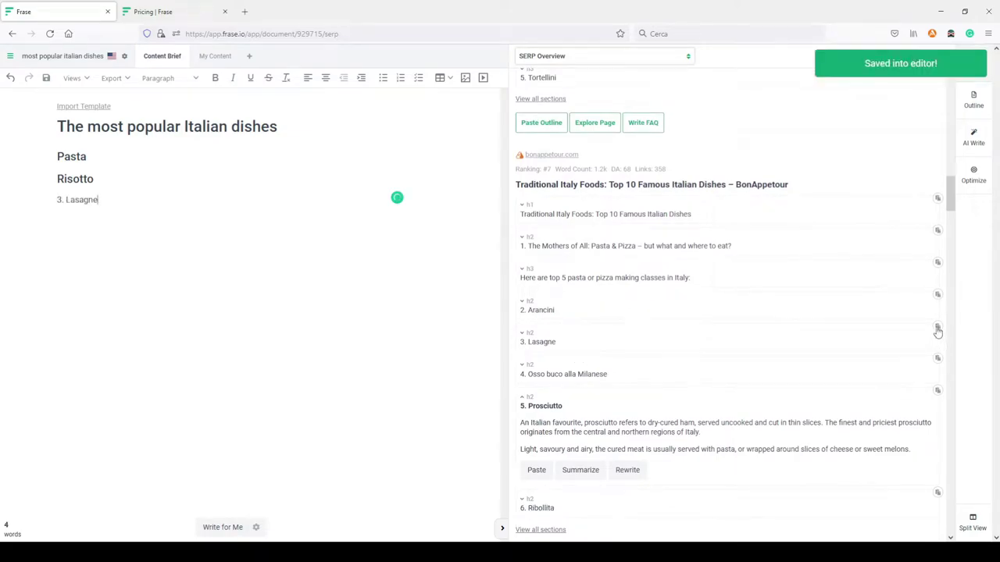
pyautogui.moveTo(66, 199); pyautogui.dragTo(42, 203)
pyautogui.press('BackSpace')
pyautogui.click(67, 181)
pyautogui.click(157, 200)
# Insert the PIZZA heading from the worldtravelconnector.com result on a new line below Lasagne.
pyautogui.scroll(-4, 743, 276)
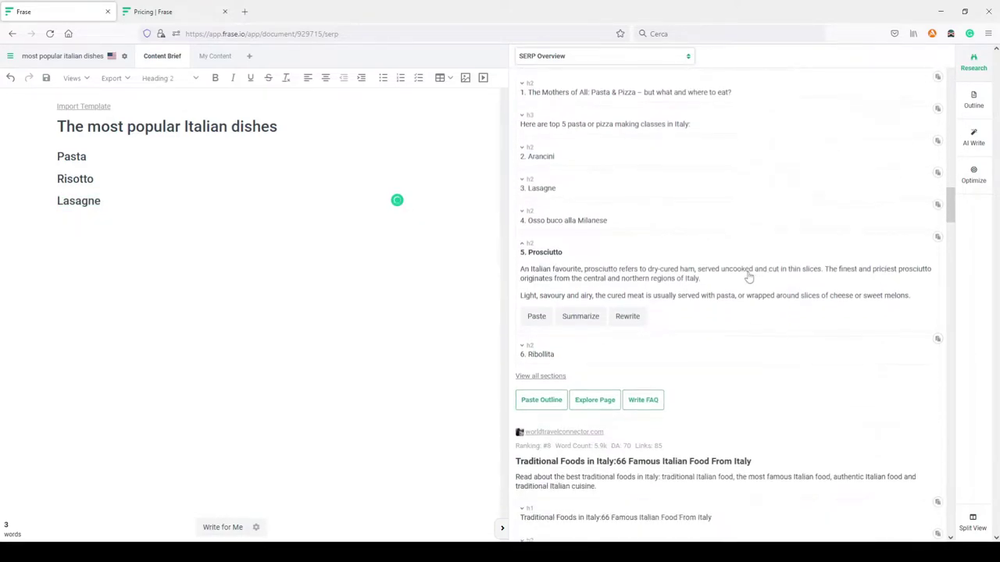
pyautogui.scroll(-3, 639, 424)
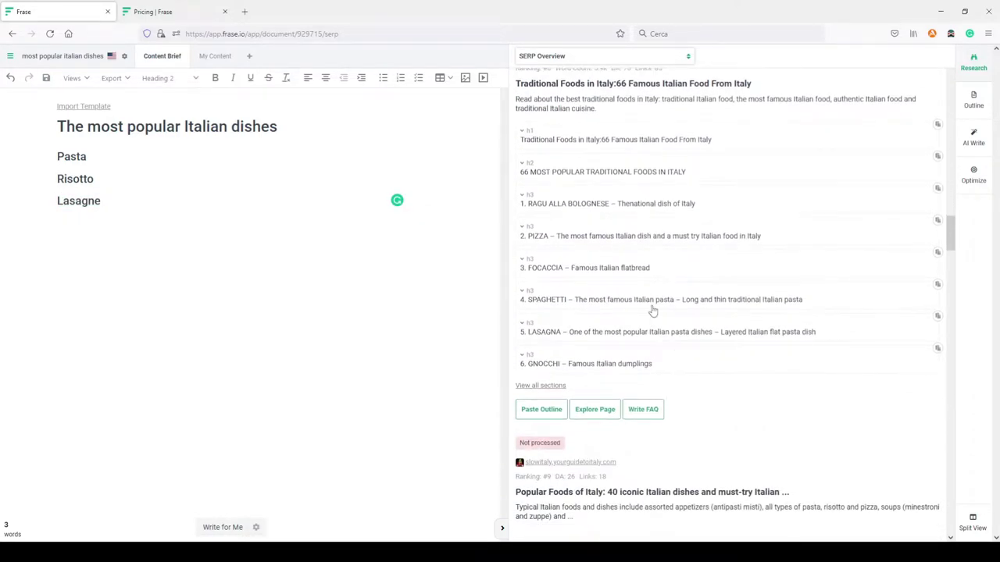
pyautogui.press('Return')
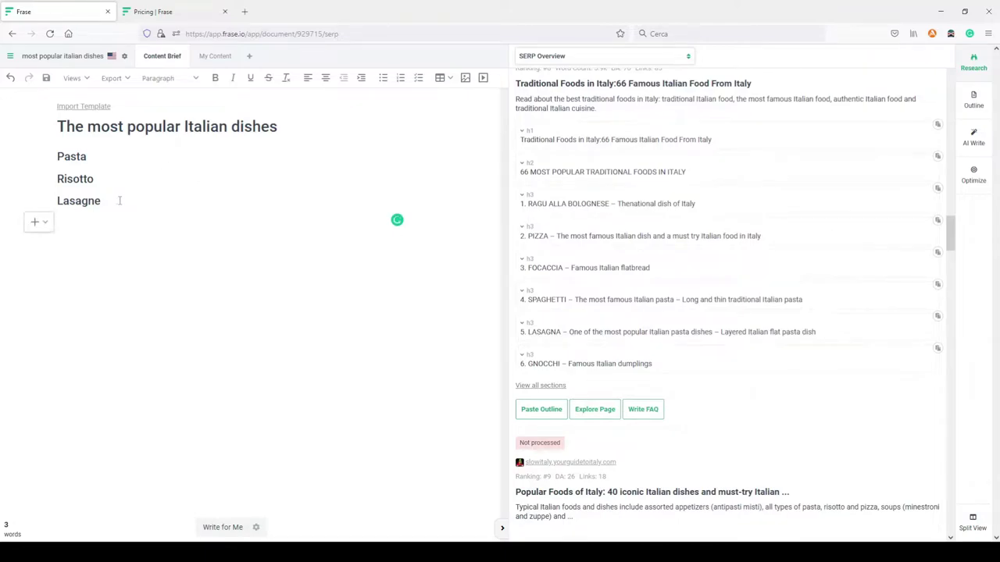
pyautogui.click(937, 221)
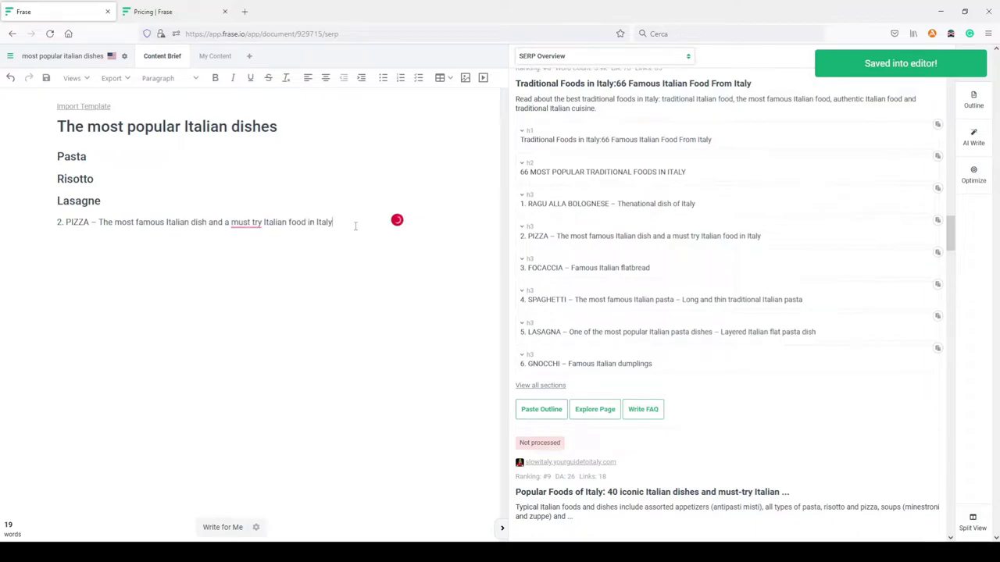
# Reduce the inserted pizza line to "Pizza", without its number and description, and format it as an H2.
pyautogui.moveTo(339, 222); pyautogui.dragTo(101, 225)
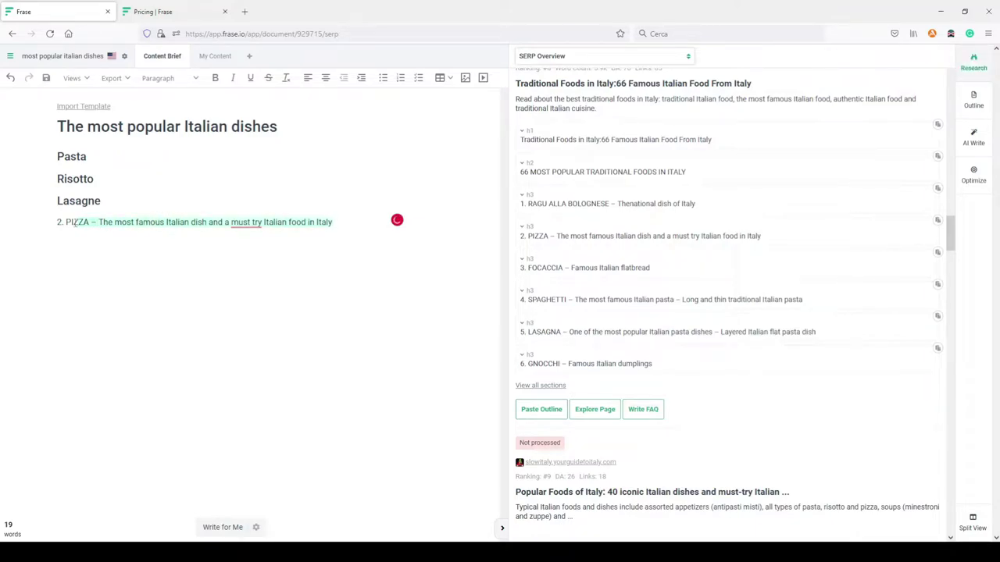
pyautogui.press('BackSpace')
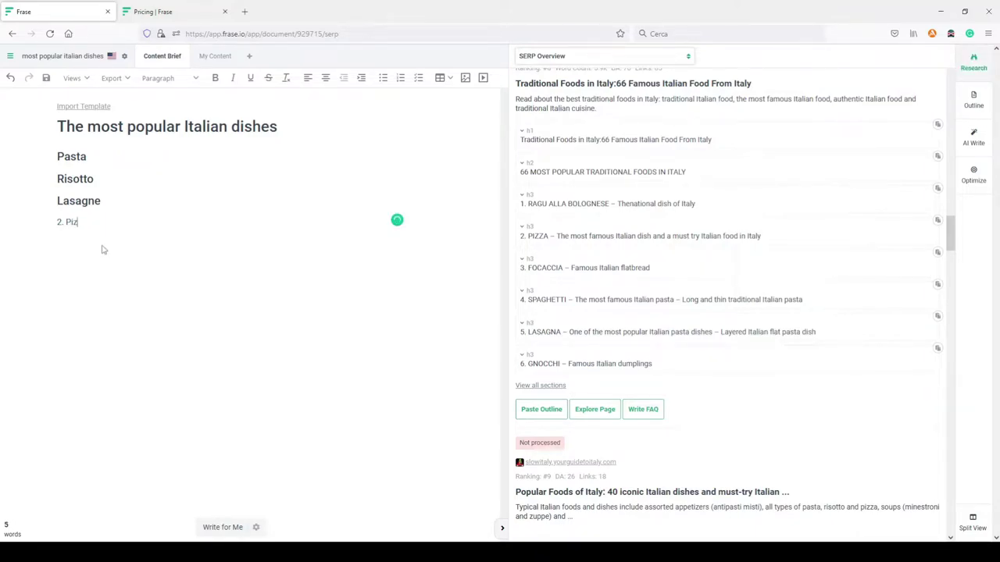
pyautogui.press('BackSpace')
pyautogui.press('BackSpace')
pyautogui.press('BackSpace')
pyautogui.hotkey('shift', 'End')
pyautogui.click(67, 202)
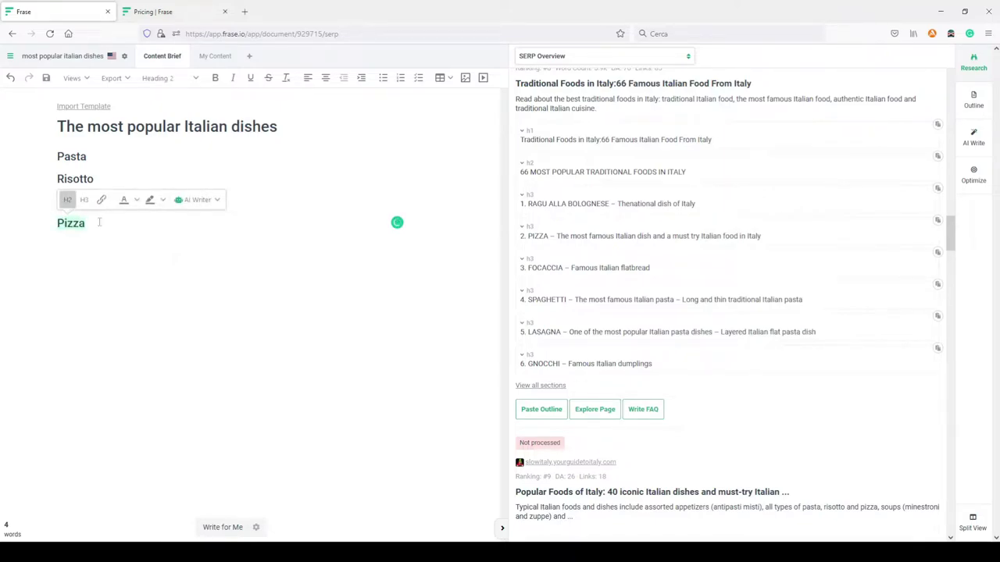
pyautogui.click(124, 173)
pyautogui.press('Return')
pyautogui.write('Lasagne')
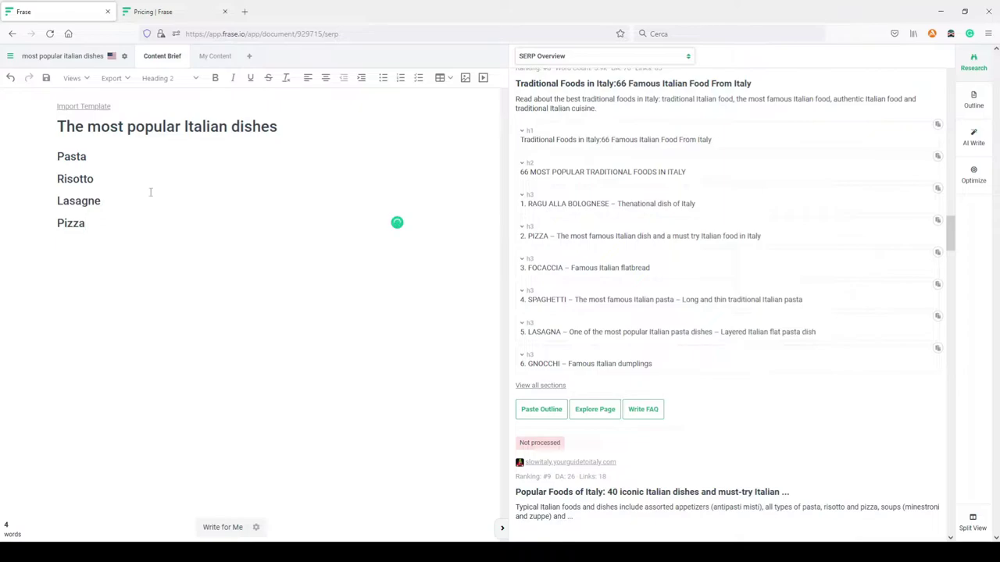
# Add the "Neapolitan pizza" heading from the travelfoodatlas.com result below Pizza and format it as an H3.
pyautogui.scroll(-5, 681, 303)
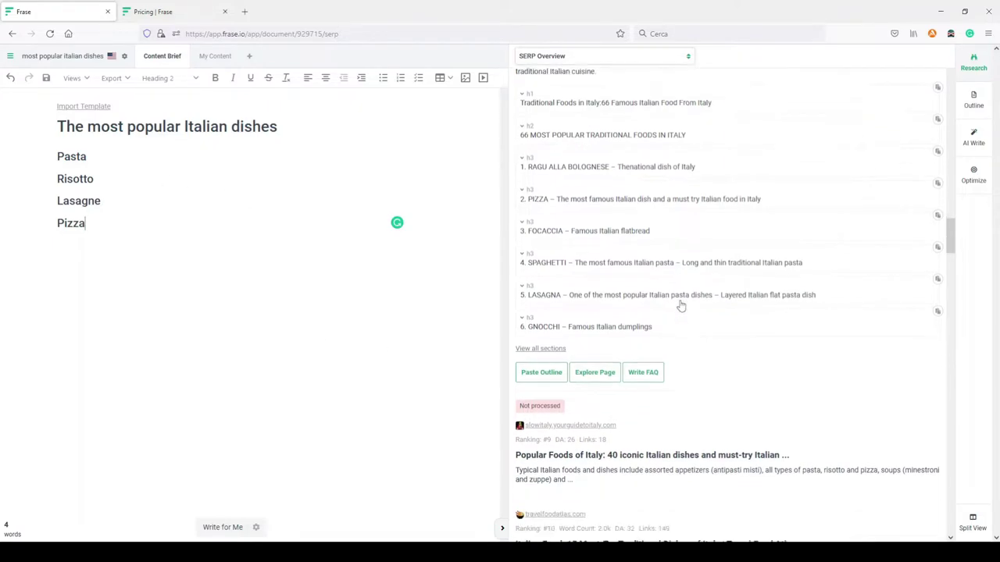
pyautogui.scroll(-3, 681, 303)
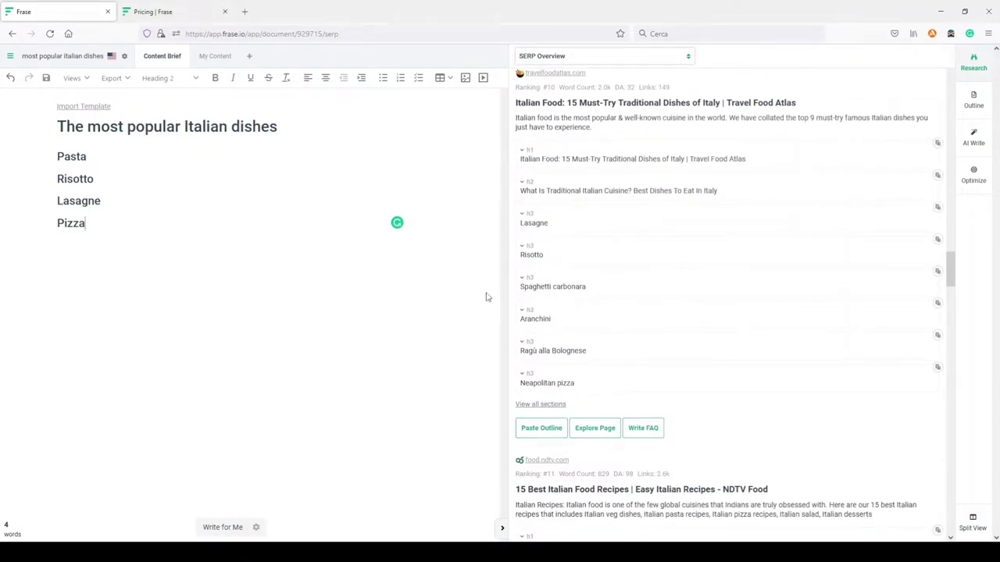
pyautogui.scroll(-1, 671, 352)
pyautogui.scroll(-1, 672, 351)
pyautogui.scroll(4, 670, 343)
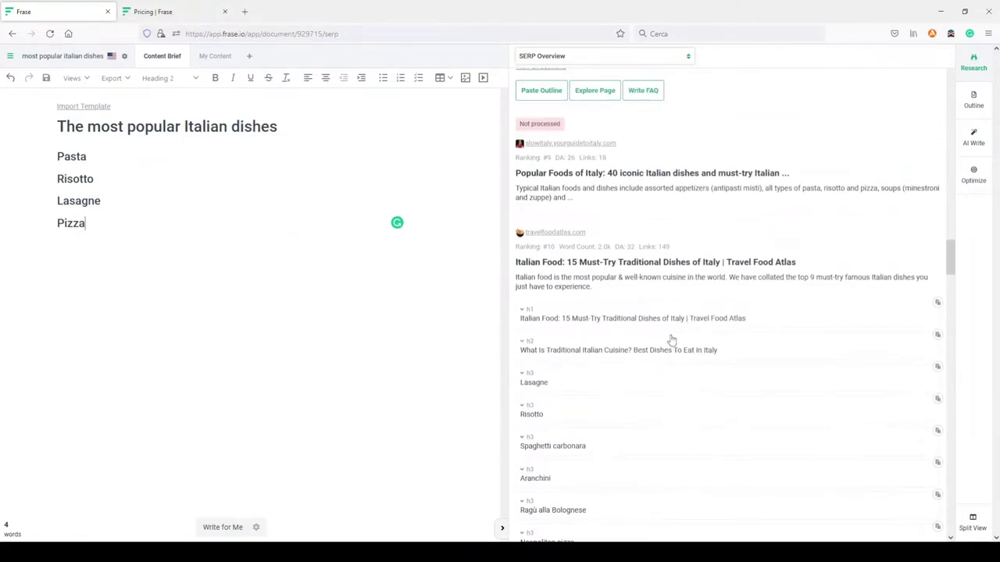
pyautogui.scroll(-4, 641, 320)
pyautogui.press('Return')
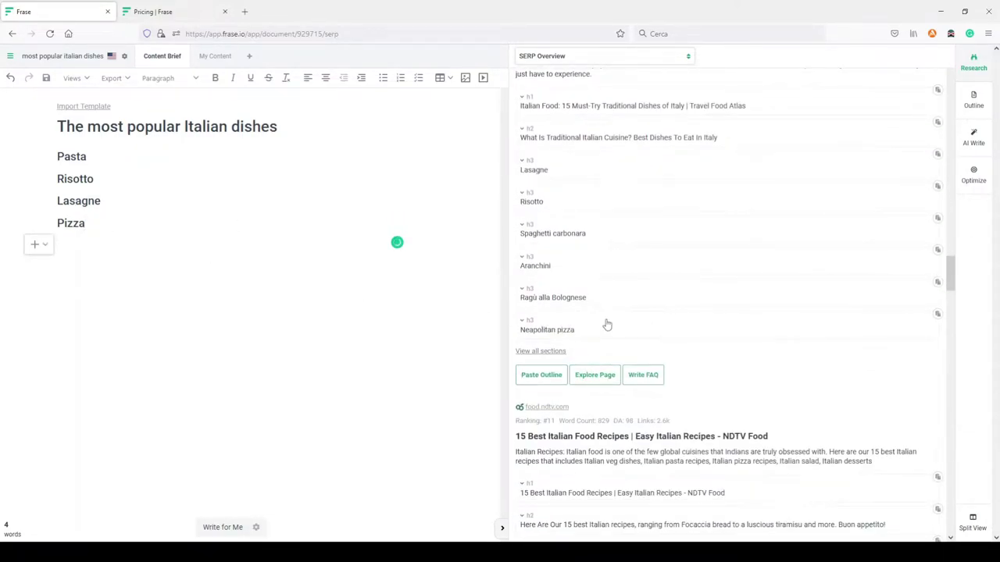
pyautogui.click(938, 315)
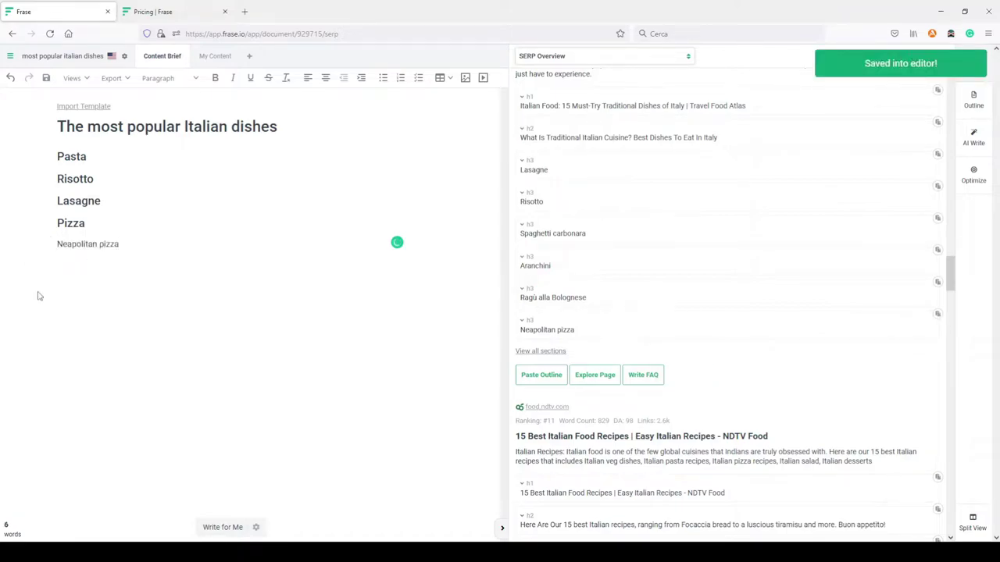
pyautogui.moveTo(123, 243); pyautogui.dragTo(10, 245)
pyautogui.click(83, 223)
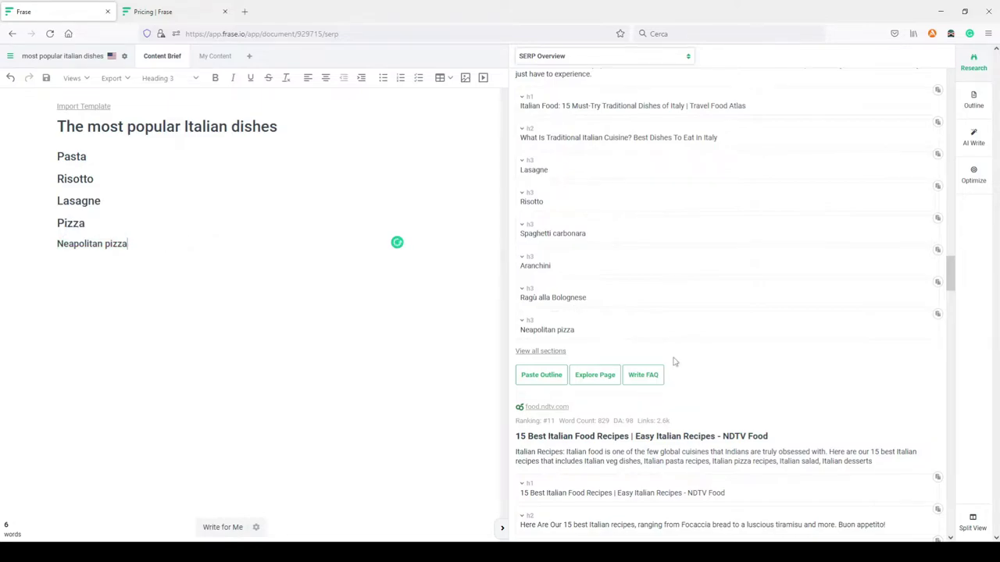
# Insert the RAGU ALLA BOLOGNESE heading from the worldtravelconnector.com result below Pasta and strip its description and number.
pyautogui.scroll(5, 747, 339)
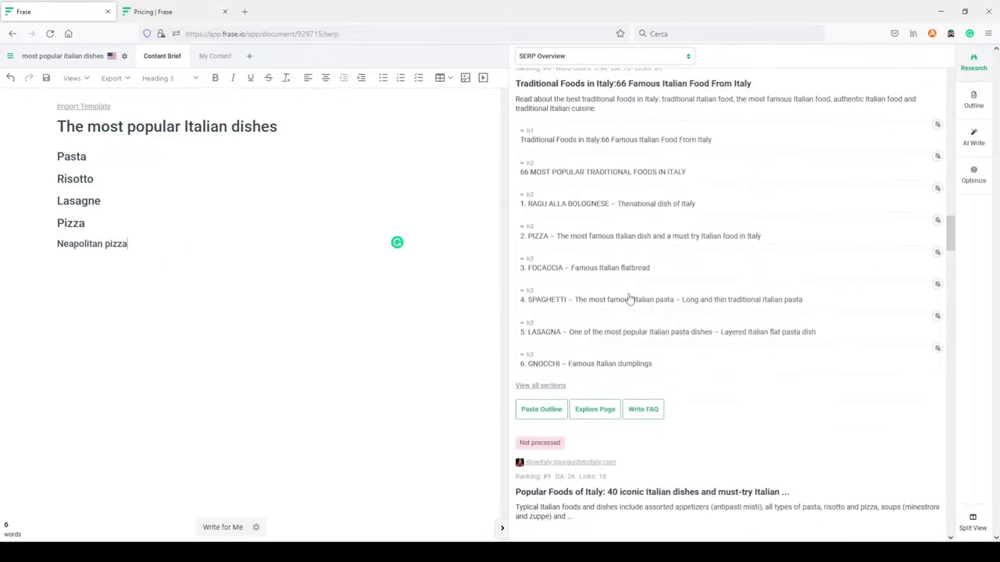
pyautogui.scroll(3, 629, 301)
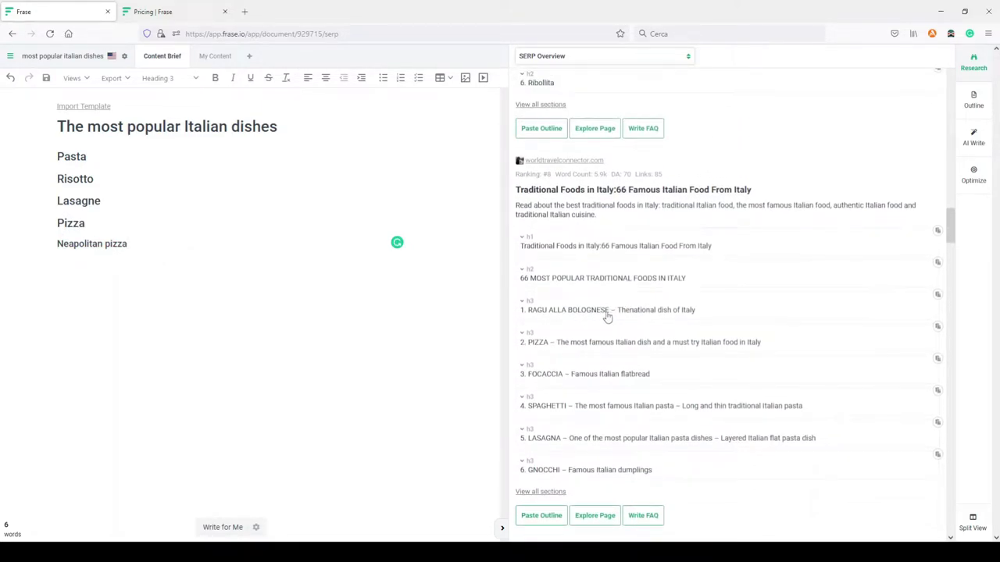
pyautogui.click(96, 165)
pyautogui.press('Return')
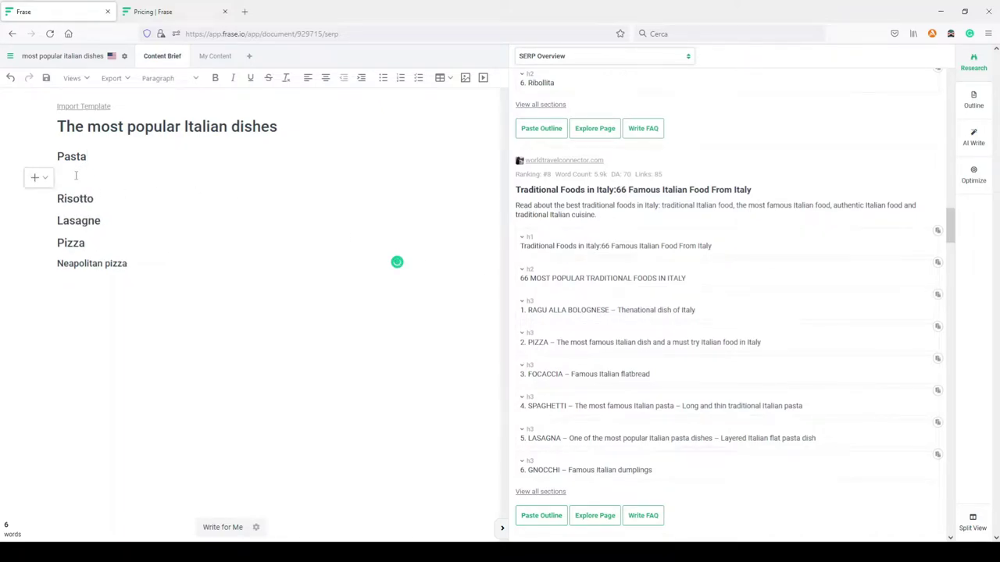
pyautogui.click(937, 296)
pyautogui.moveTo(261, 177); pyautogui.dragTo(158, 177)
pyautogui.press('BackSpace')
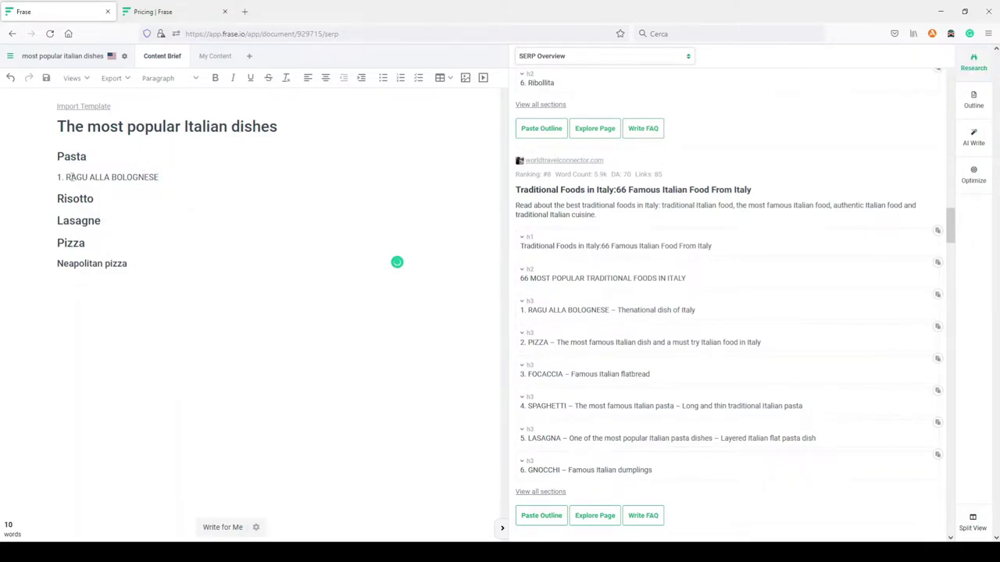
pyautogui.moveTo(66, 178); pyautogui.dragTo(57, 177)
pyautogui.press('BackSpace')
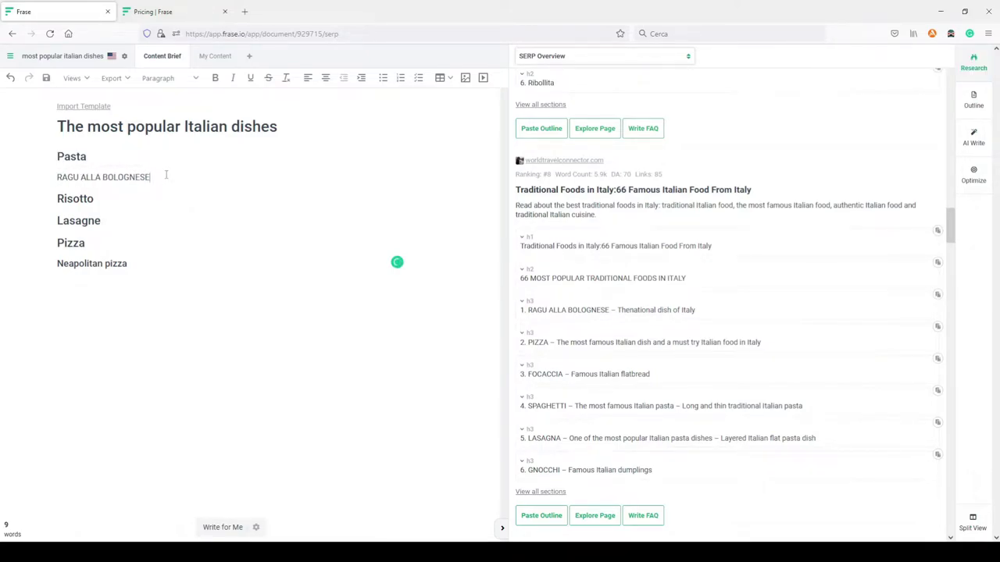
# Rewrite the uppercase line below Pasta as "Ragù alla Bolognese" and format it as an H3.
pyautogui.write('agù alla Bolognese')
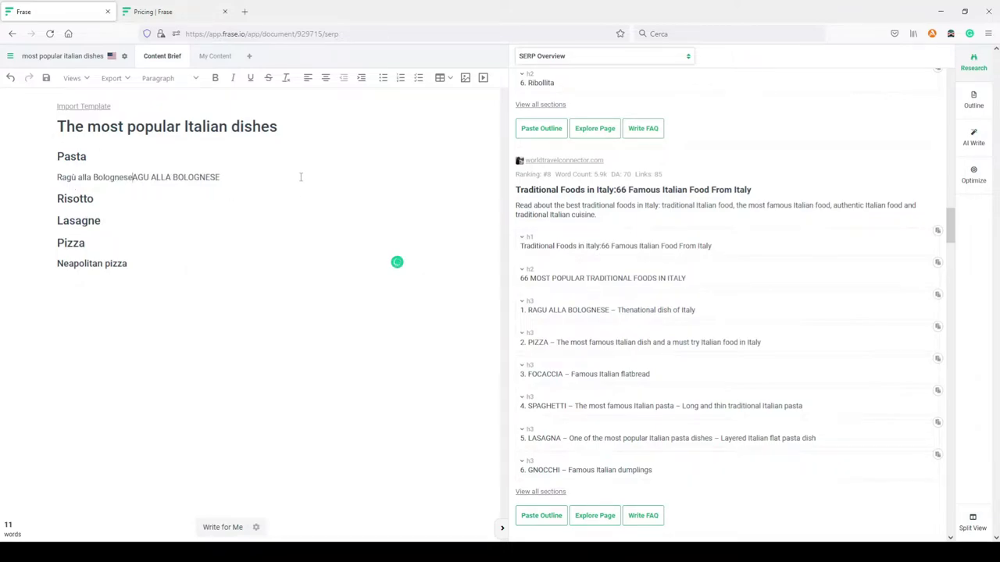
pyautogui.moveTo(222, 181); pyautogui.dragTo(57, 178)
pyautogui.press('BackSpace')
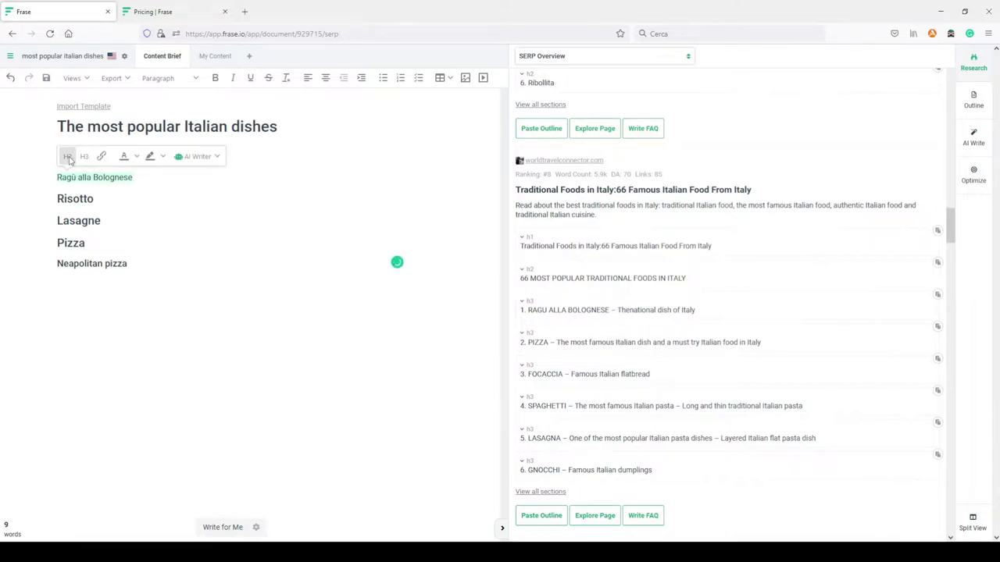
pyautogui.click(83, 156)
pyautogui.click(194, 184)
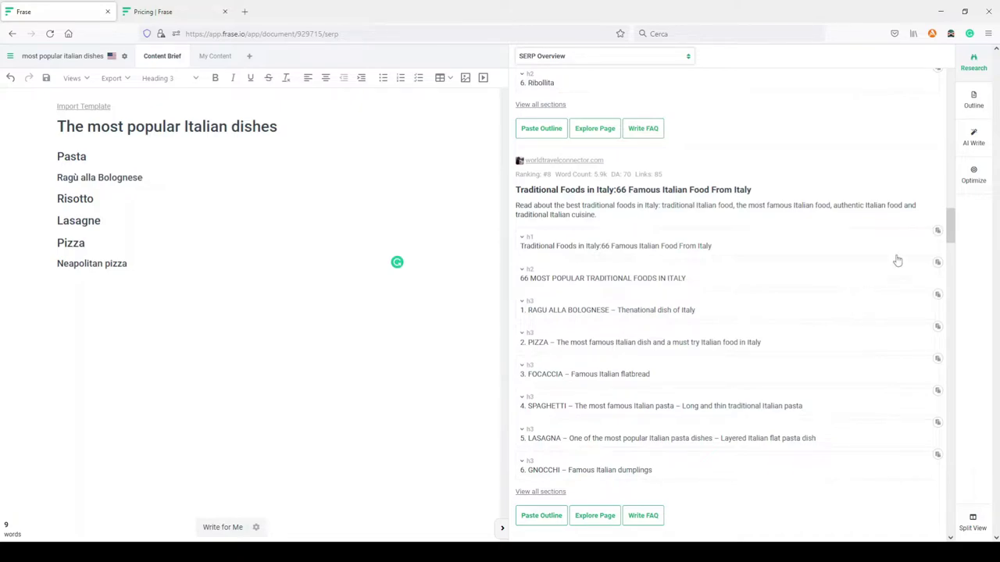
# Open the optimization topics beside the document, shrink that pane to widen the editor, and review the long-tail topic list.
pyautogui.moveTo(953, 234); pyautogui.dragTo(963, 87)
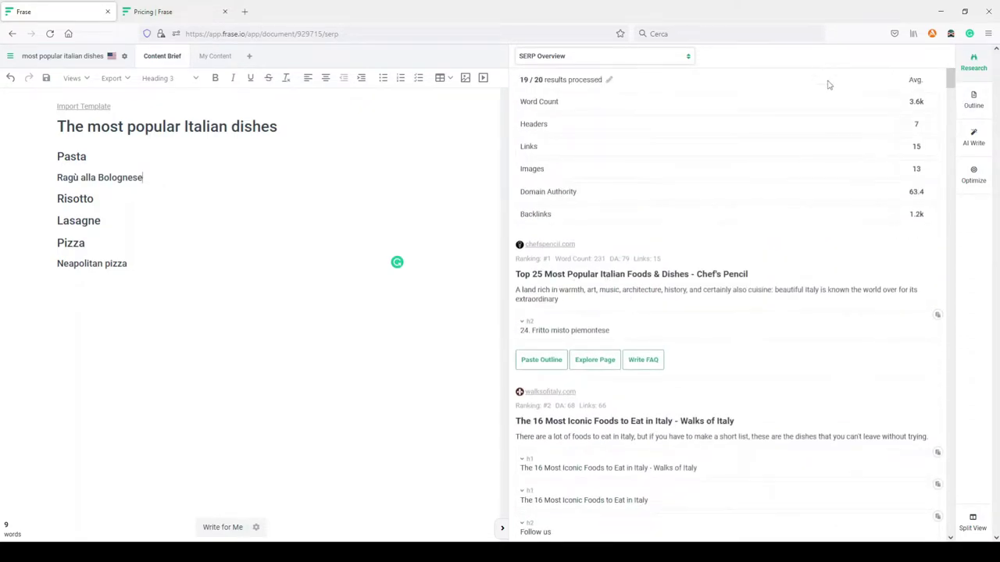
pyautogui.click(974, 176)
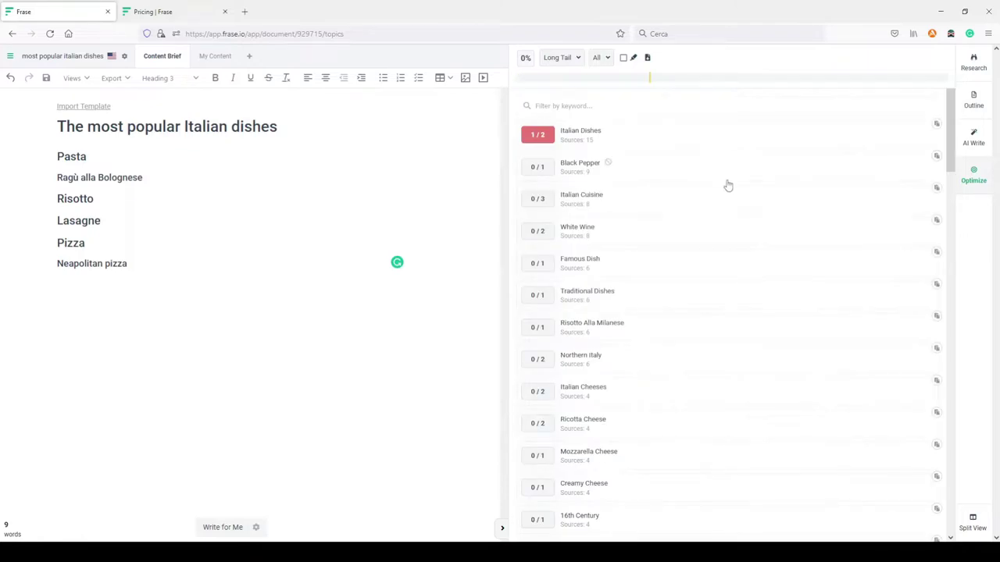
pyautogui.click(502, 529)
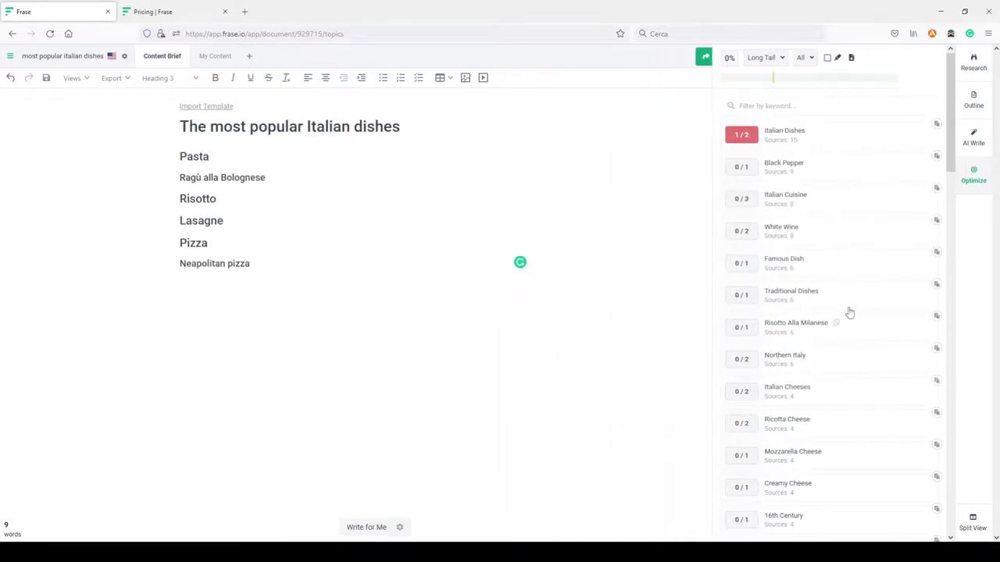
pyautogui.moveTo(779, 404)
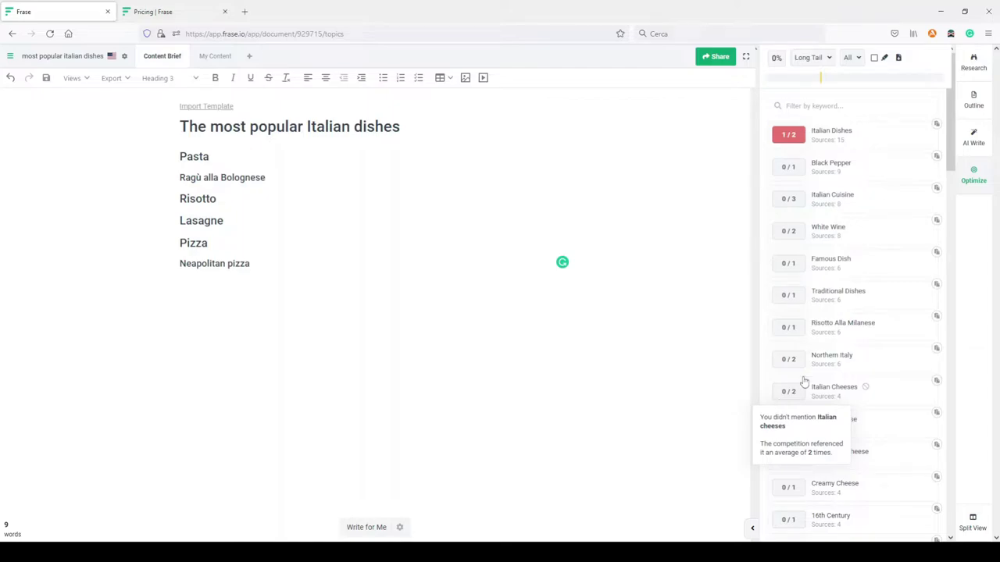
pyautogui.moveTo(953, 115); pyautogui.dragTo(943, 139)
pyautogui.scroll(3, 875, 335)
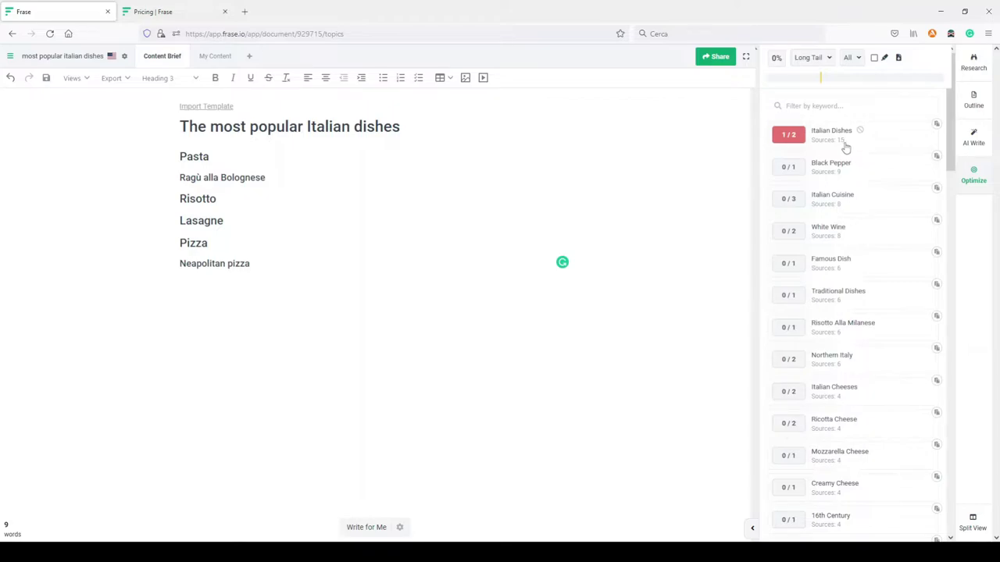
# Examine the SERP mentions of the Italian Dishes topic, then return to the long-tail topic list.
pyautogui.click(882, 138)
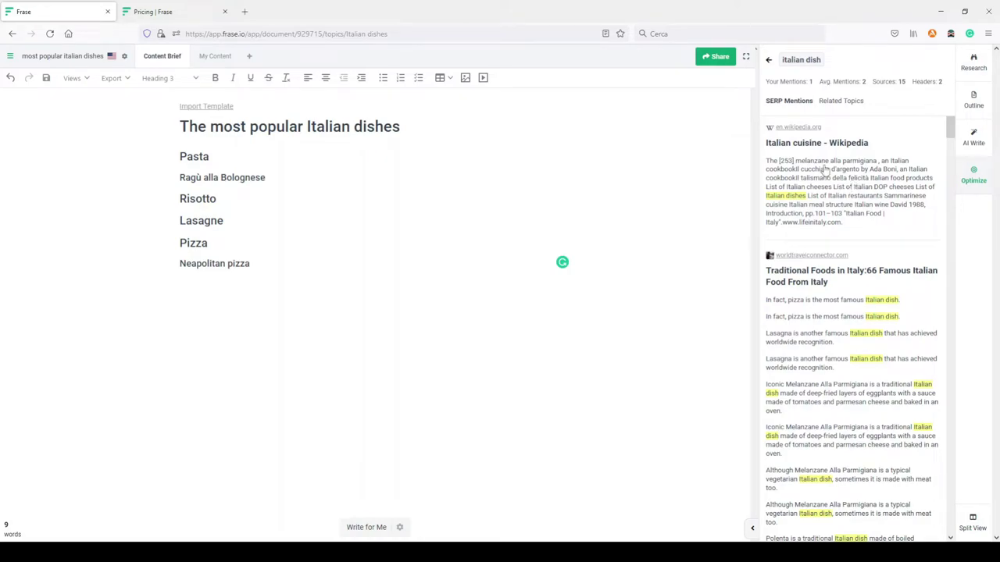
pyautogui.scroll(-3, 952, 139)
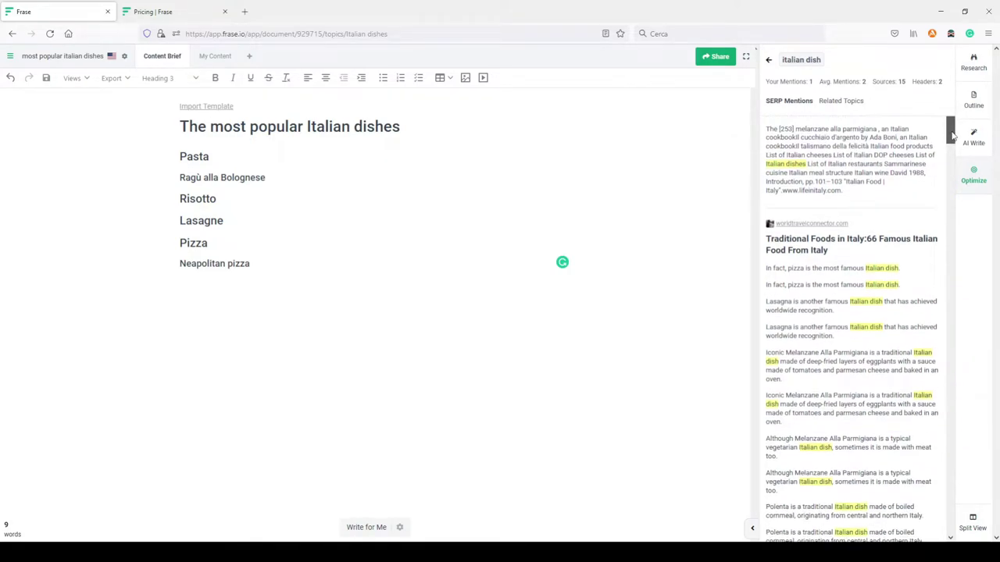
pyautogui.moveTo(953, 139); pyautogui.dragTo(953, 117)
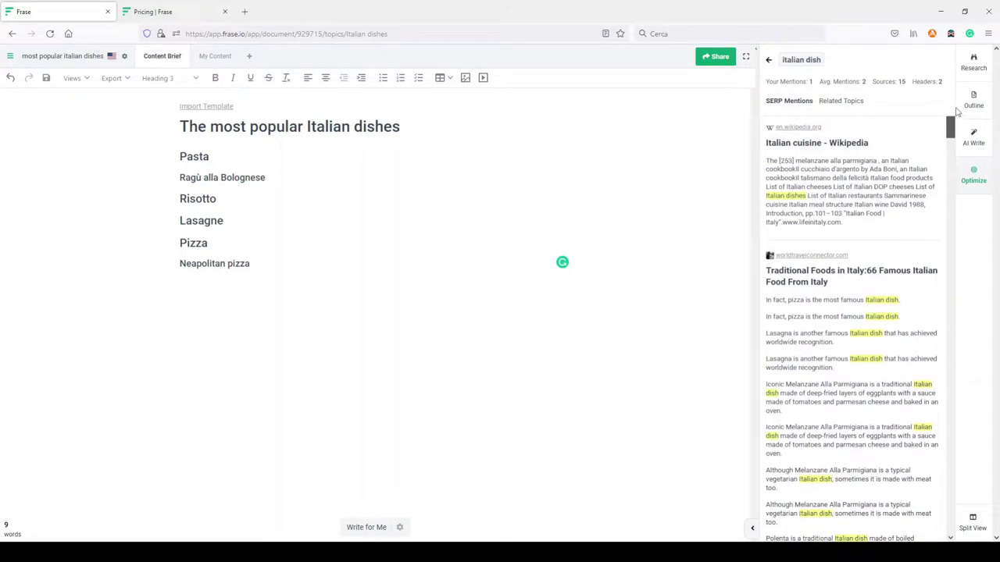
pyautogui.click(768, 61)
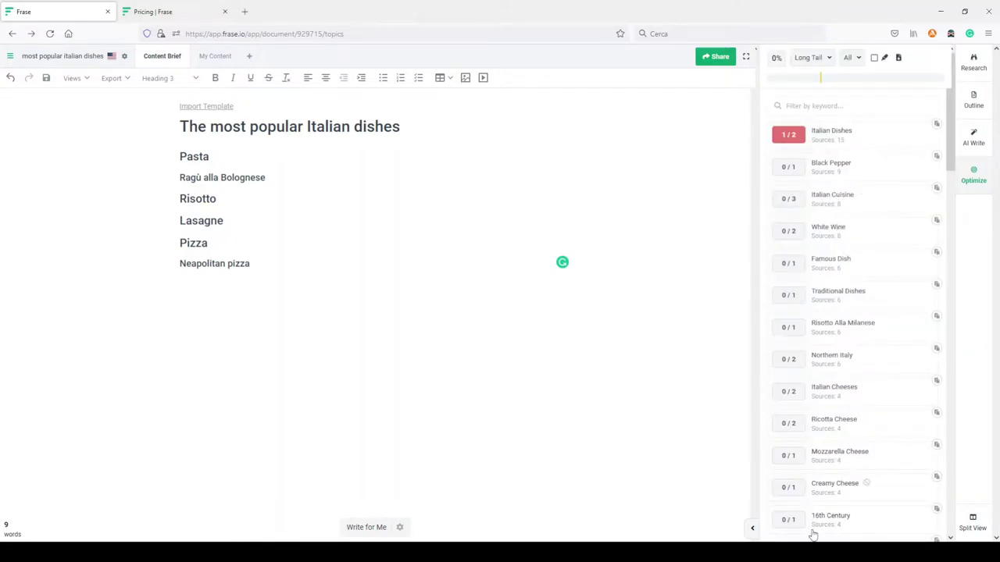
pyautogui.moveTo(951, 117); pyautogui.dragTo(850, 83)
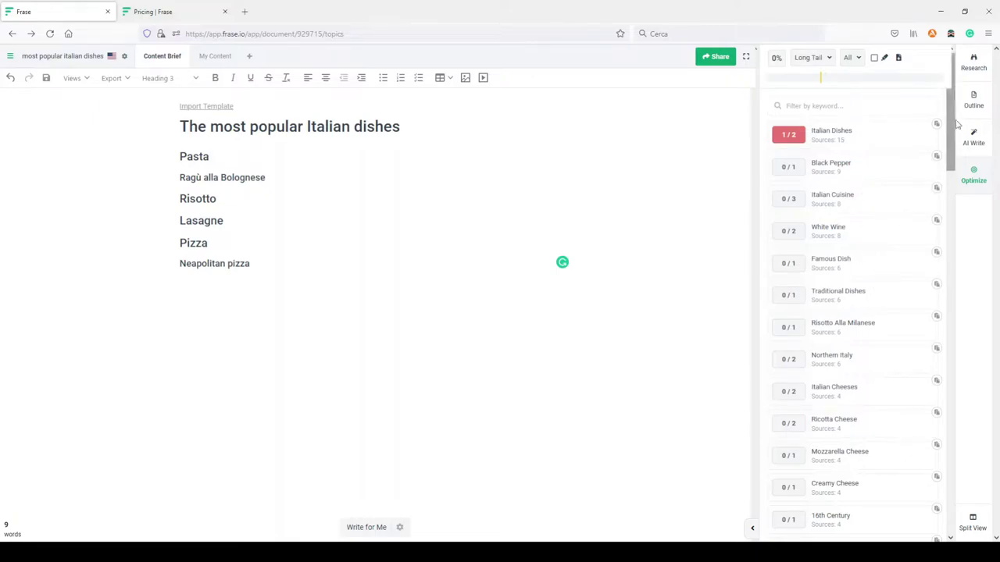
pyautogui.moveTo(952, 112); pyautogui.dragTo(959, 23)
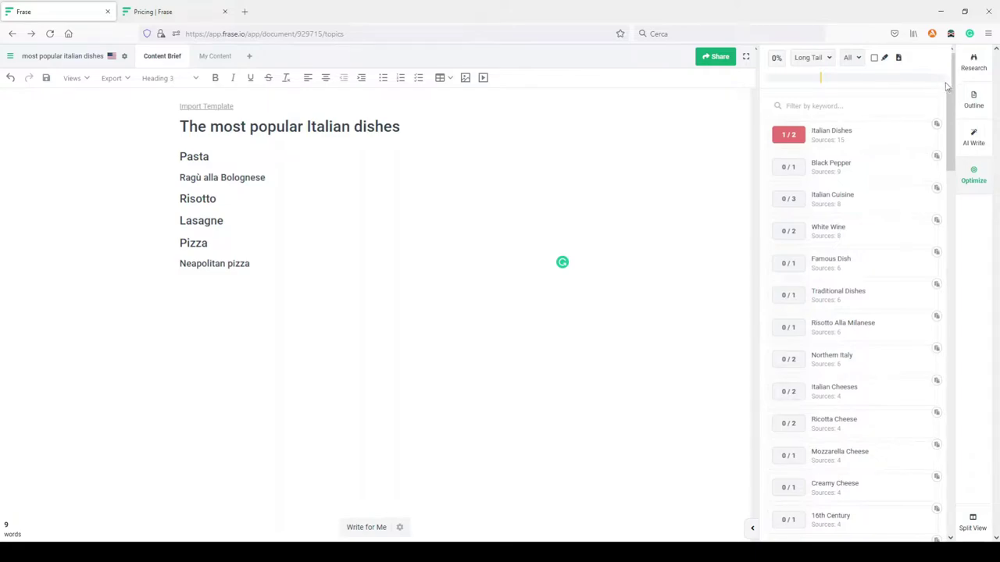
# Show the optimization topics as Clusters and inspect the sub-topics of several clusters, including Prosciutto and Sauces.
pyautogui.moveTo(821, 86)
pyautogui.click(816, 60)
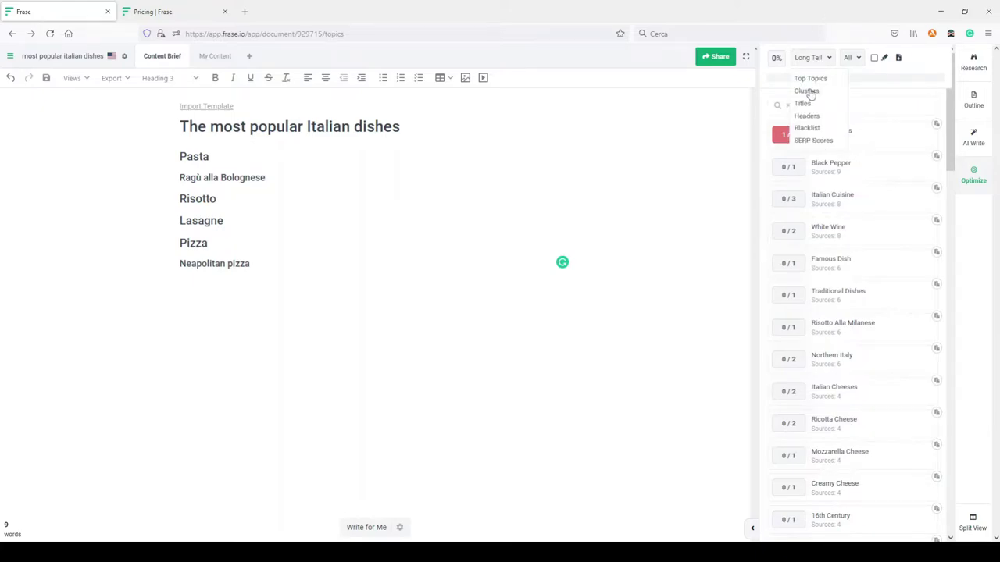
pyautogui.click(813, 91)
pyautogui.click(781, 215)
pyautogui.click(780, 216)
pyautogui.click(783, 250)
pyautogui.click(783, 250)
pyautogui.scroll(-2, 825, 344)
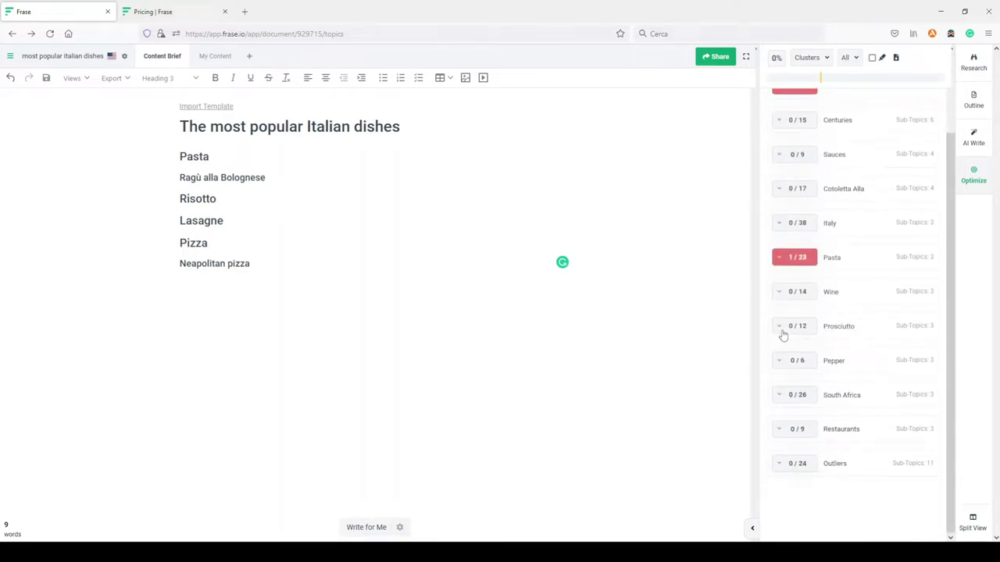
pyautogui.click(784, 332)
pyautogui.click(785, 333)
pyautogui.click(781, 156)
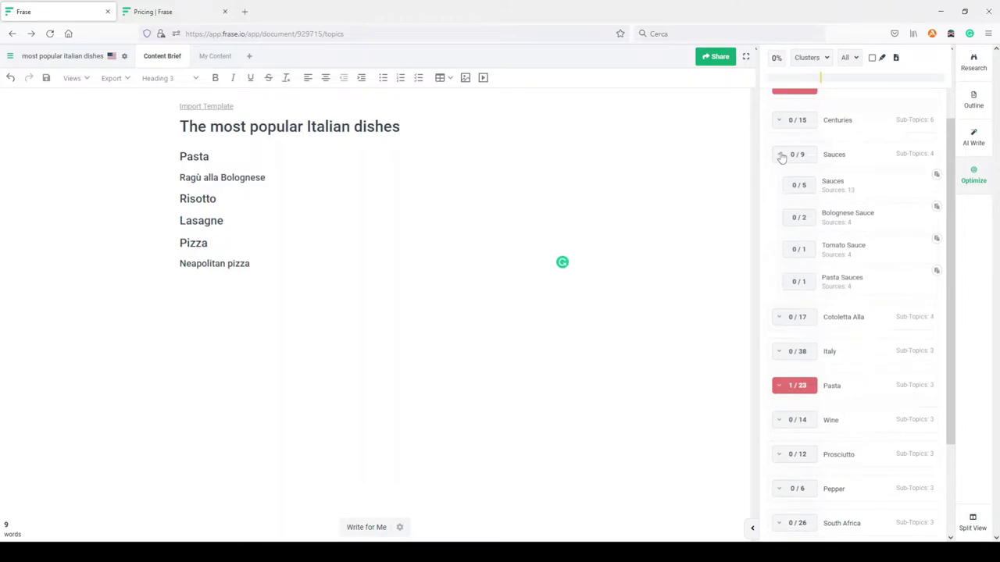
pyautogui.click(780, 156)
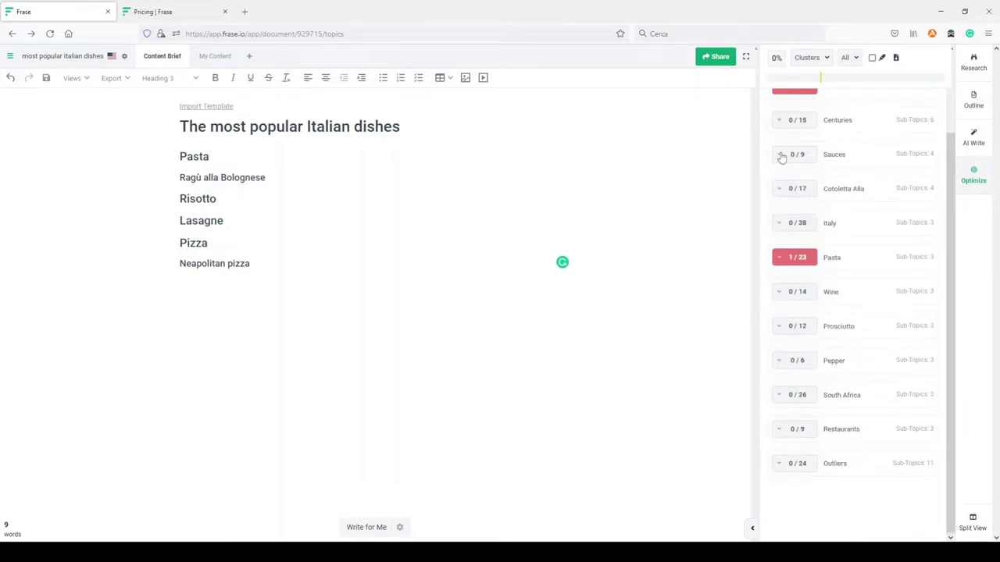
# Review the topics suggested for Titles against the article's title, and the topics suggested for Headers.
pyautogui.click(821, 58)
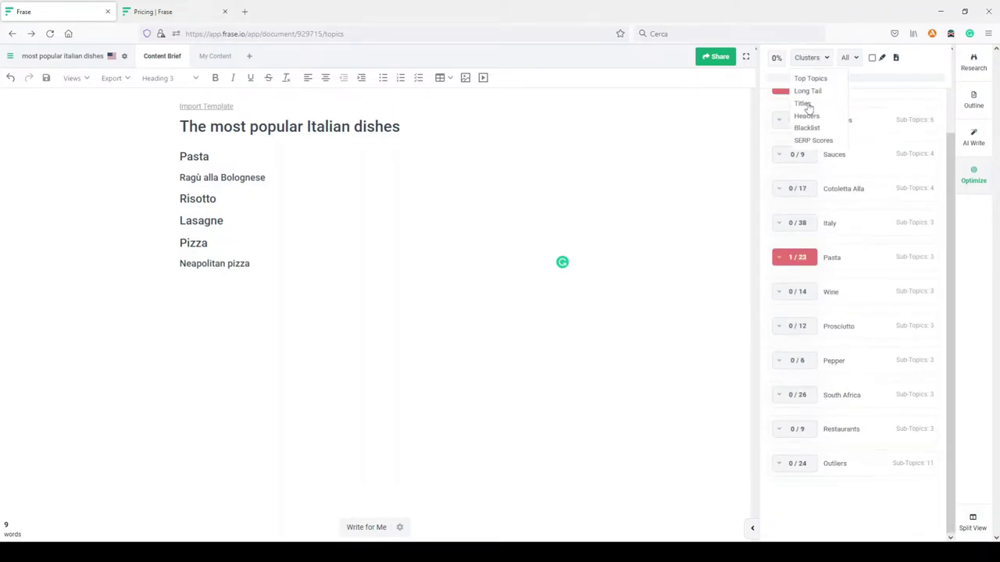
pyautogui.click(807, 105)
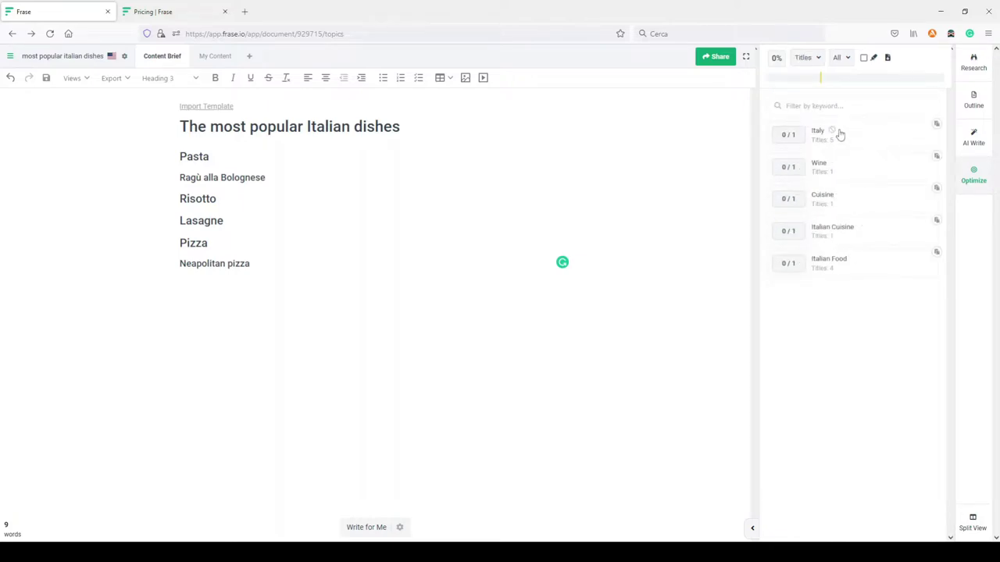
pyautogui.moveTo(205, 128); pyautogui.dragTo(403, 131)
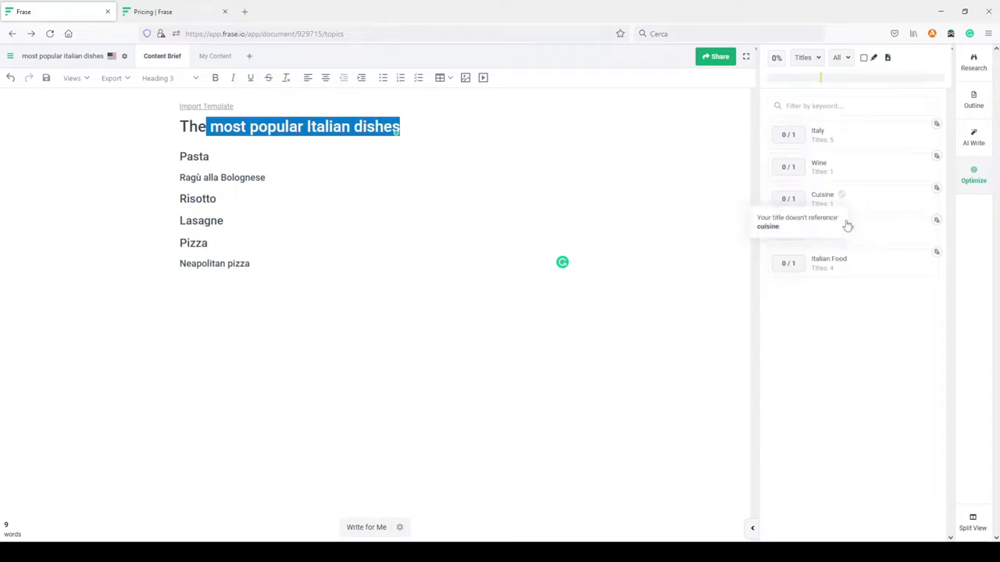
pyautogui.click(818, 56)
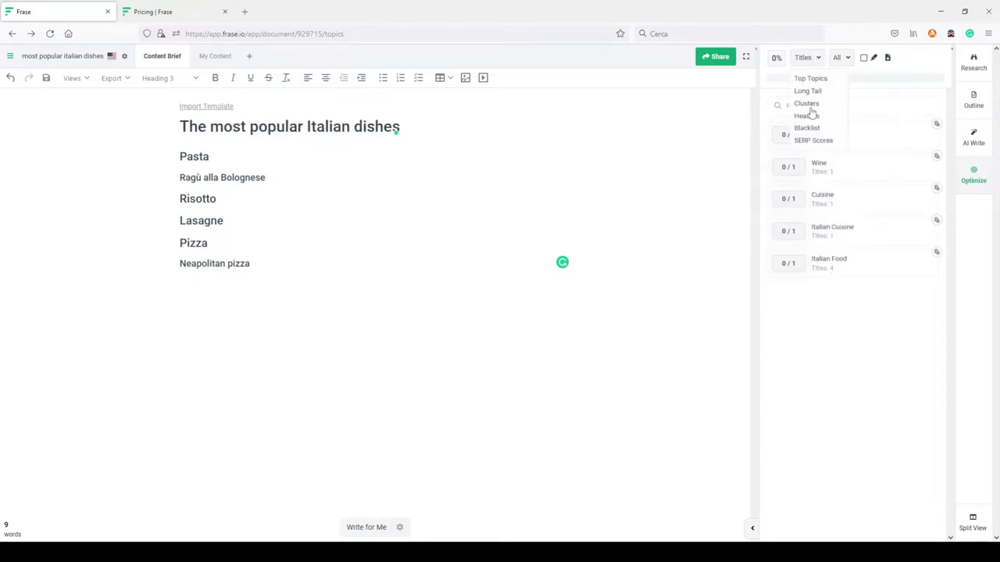
pyautogui.click(811, 116)
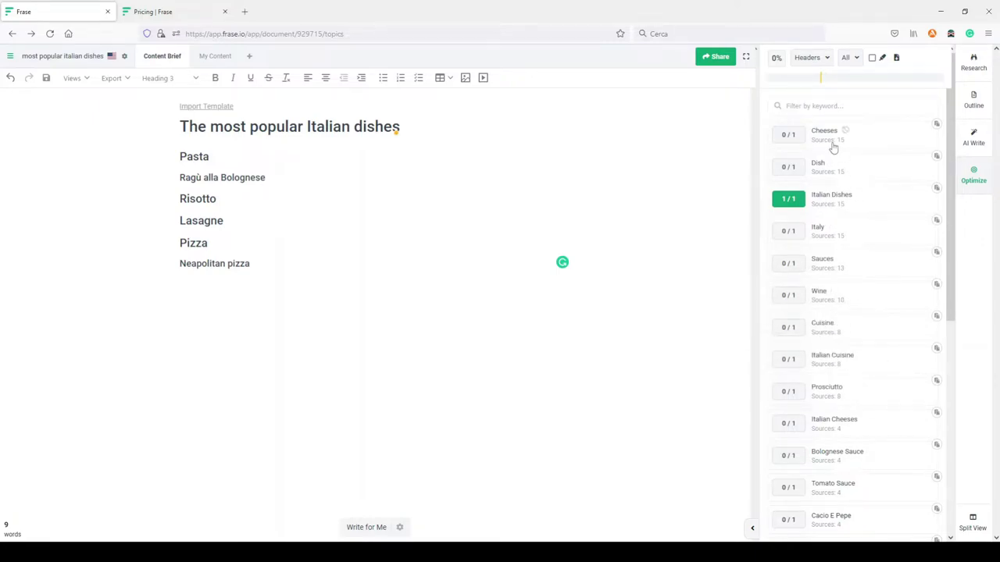
pyautogui.scroll(-3, 852, 383)
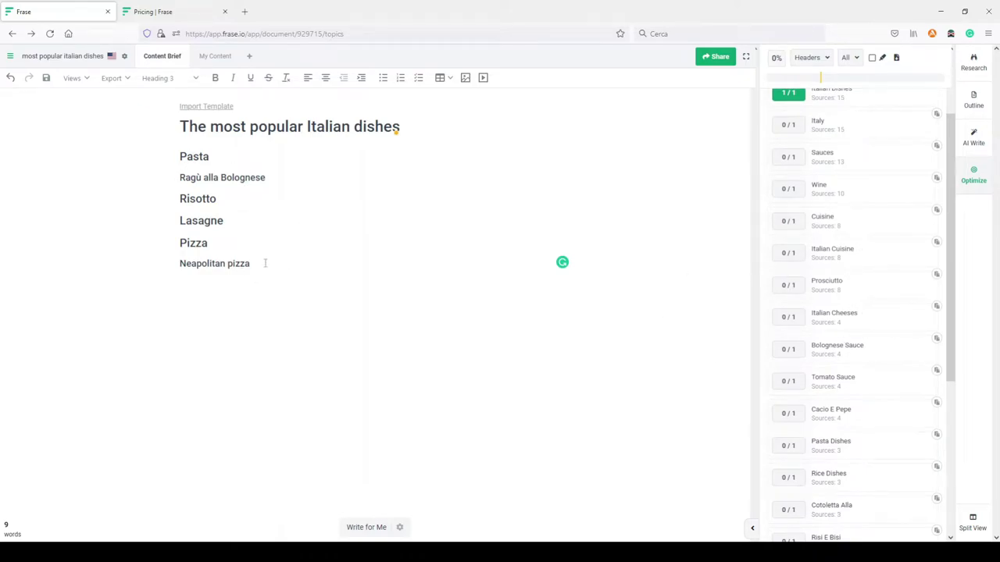
# Add the line "Pizza al prosciutto" below Neapolitan pizza, format it as an H3, and check the Prosciutto header topic.
pyautogui.press('Return')
pyautogui.write('Pizza al pro')
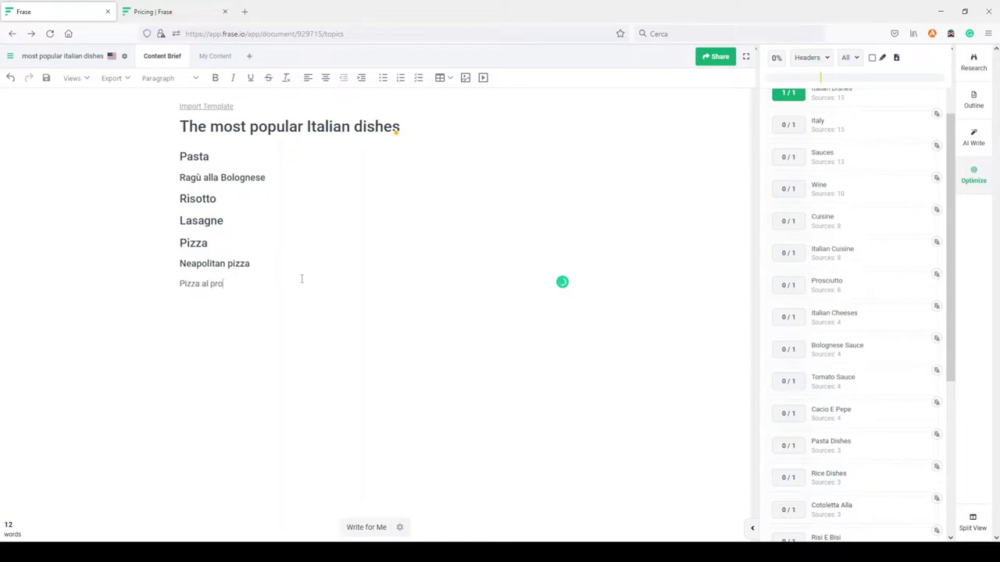
pyautogui.write('sciutto')
pyautogui.moveTo(256, 284); pyautogui.dragTo(169, 283)
pyautogui.click(209, 264)
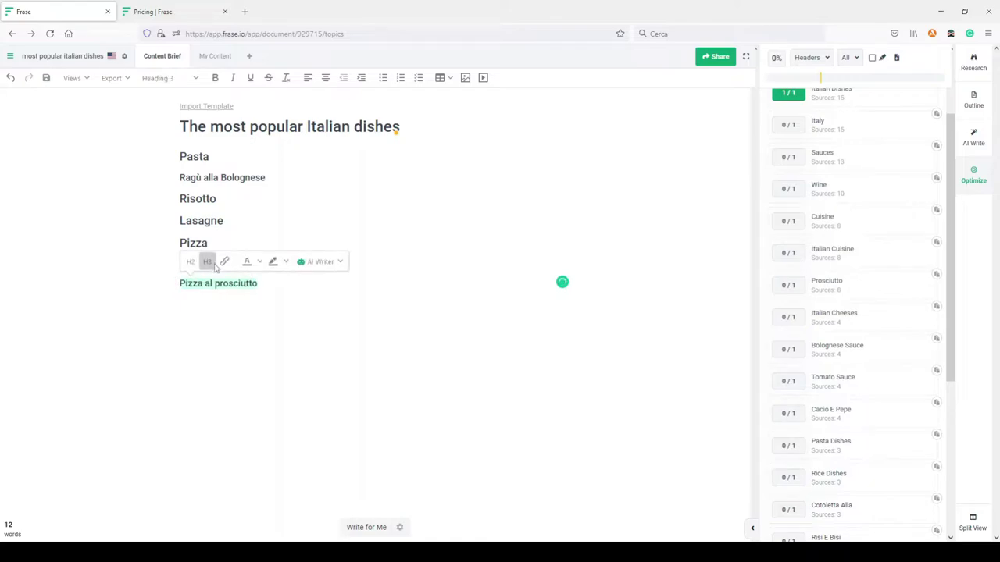
pyautogui.moveTo(806, 294)
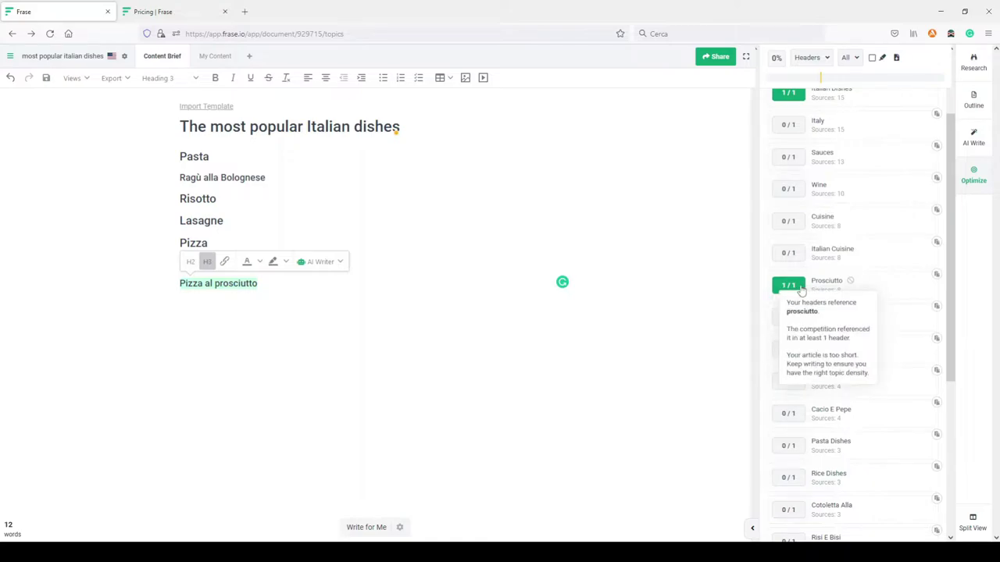
pyautogui.hotkey('ctrl', 'z')
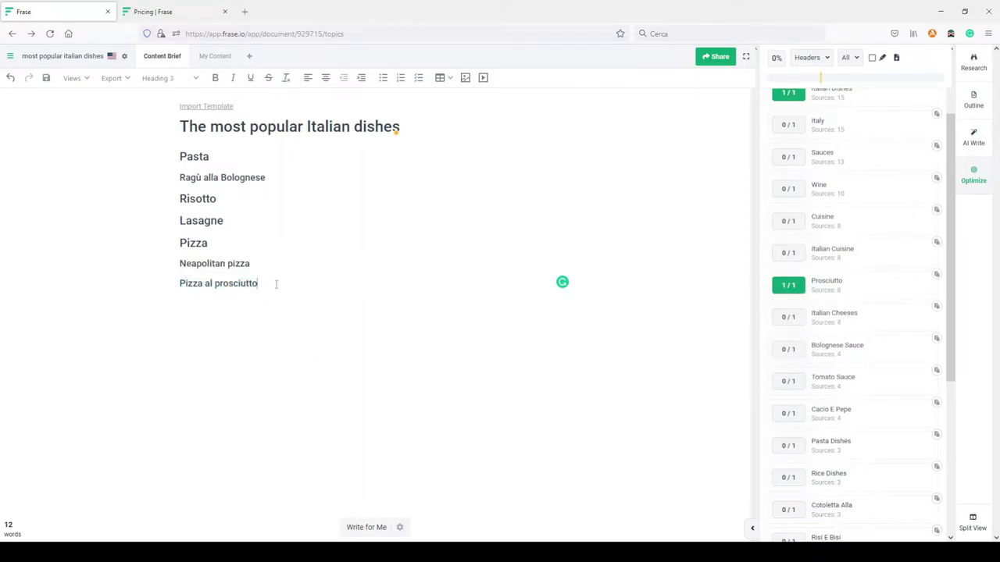
# Insert the Long Tail topic "Risotto Alla Milanese" on a new line below the Risotto heading.
pyautogui.click(816, 61)
pyautogui.click(817, 91)
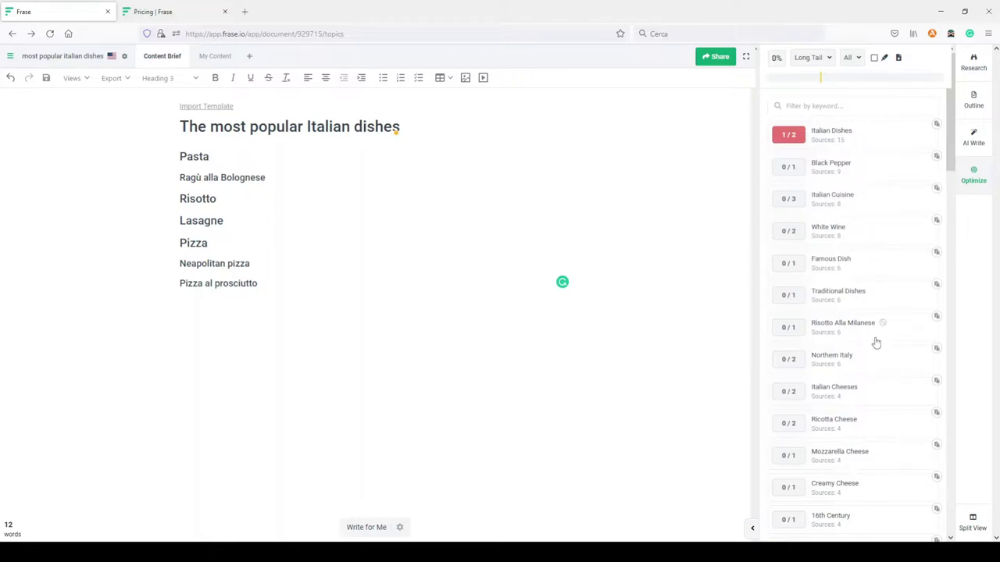
pyautogui.click(242, 199)
pyautogui.press('Return')
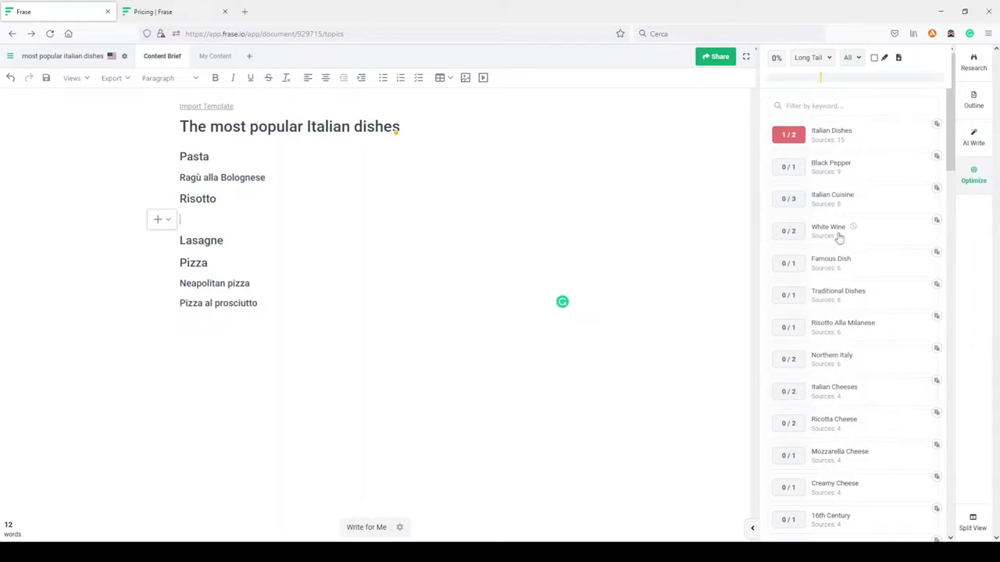
pyautogui.click(937, 317)
pyautogui.moveTo(265, 221); pyautogui.dragTo(178, 221)
pyautogui.moveTo(799, 332)
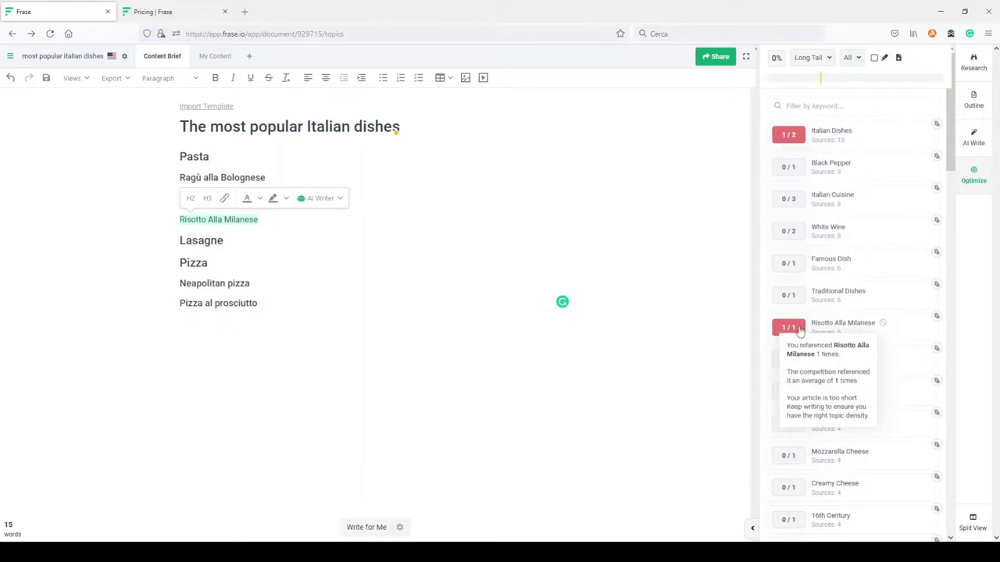
pyautogui.click(329, 237)
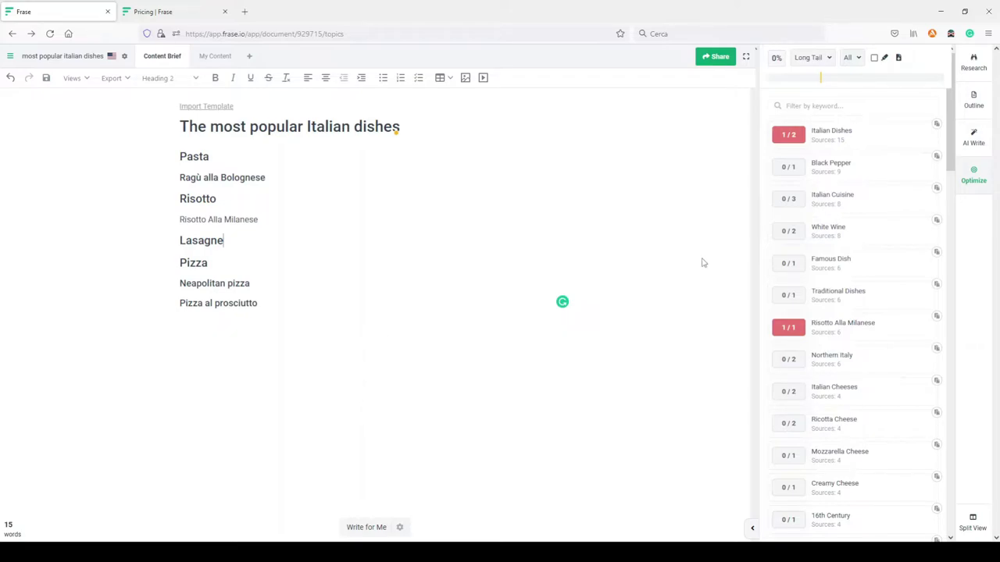
pyautogui.click(974, 63)
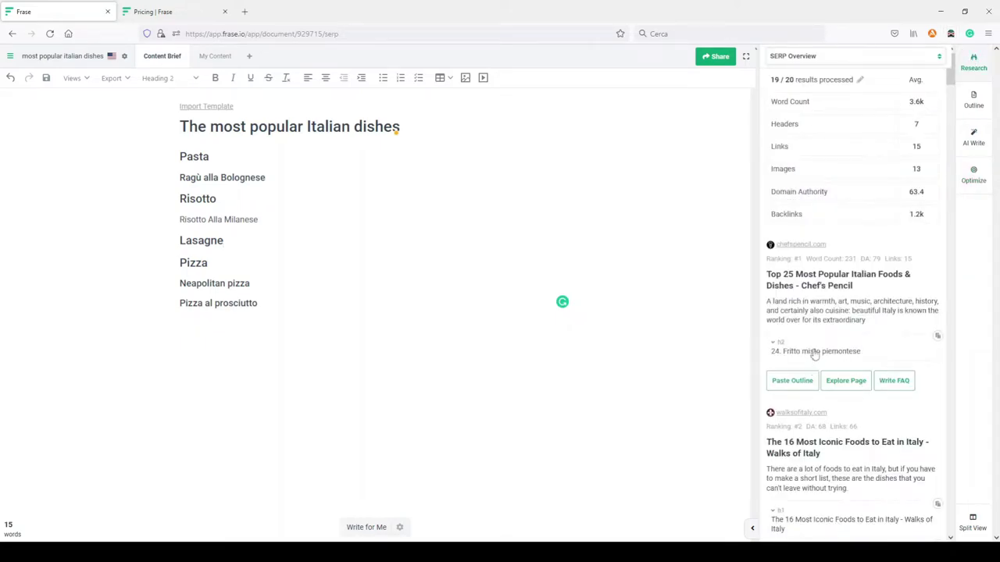
pyautogui.click(973, 177)
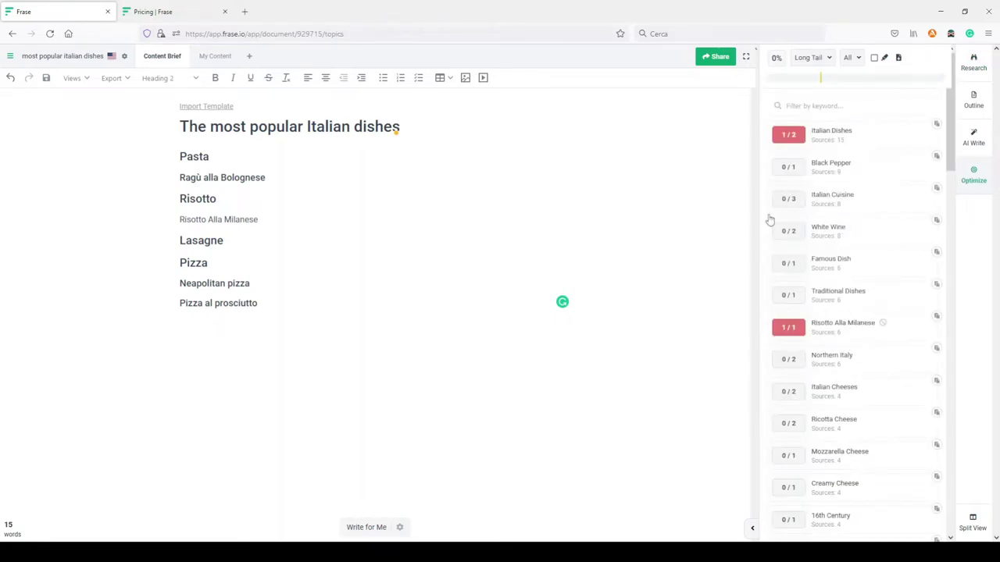
# Switch to the Frase pricing page and compare the document credits of the Basic and Team plans.
pyautogui.click(161, 14)
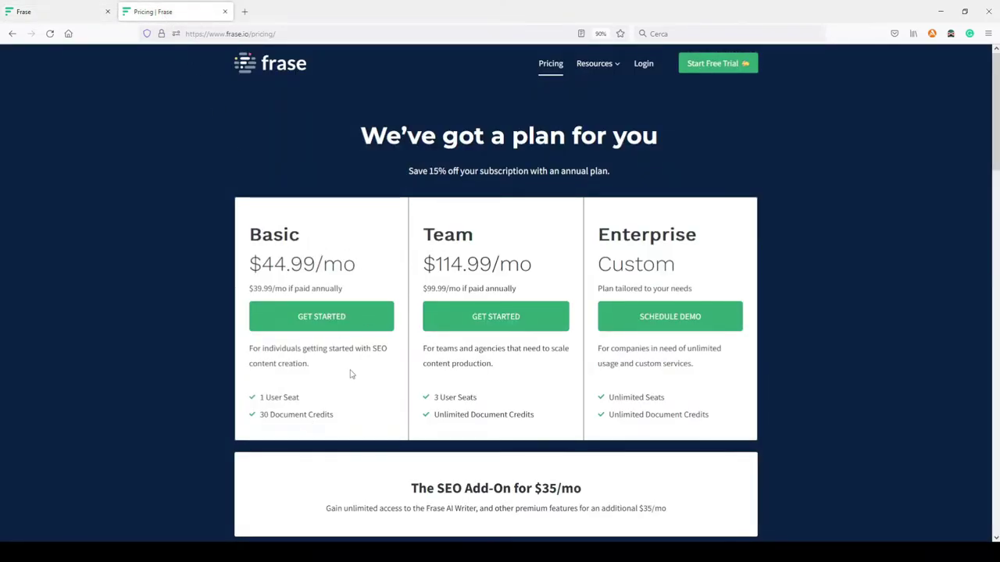
pyautogui.scroll(-2, 353, 374)
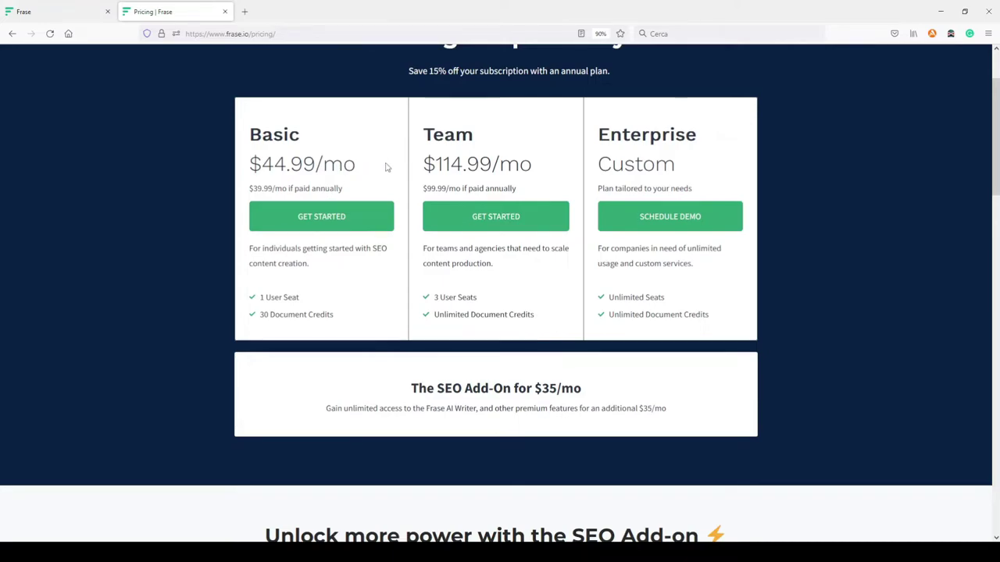
pyautogui.moveTo(335, 316); pyautogui.dragTo(259, 316)
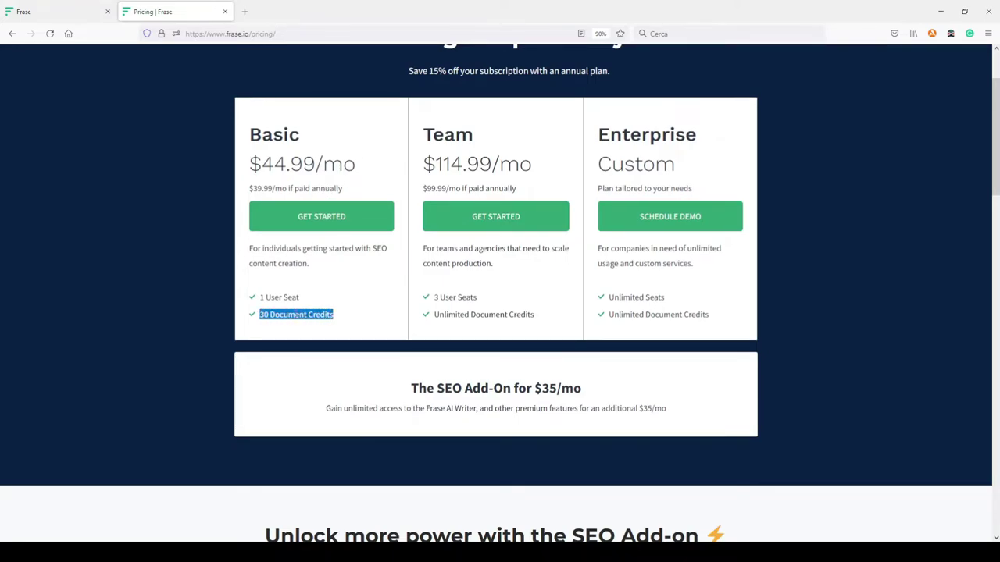
pyautogui.moveTo(535, 317); pyautogui.dragTo(435, 315)
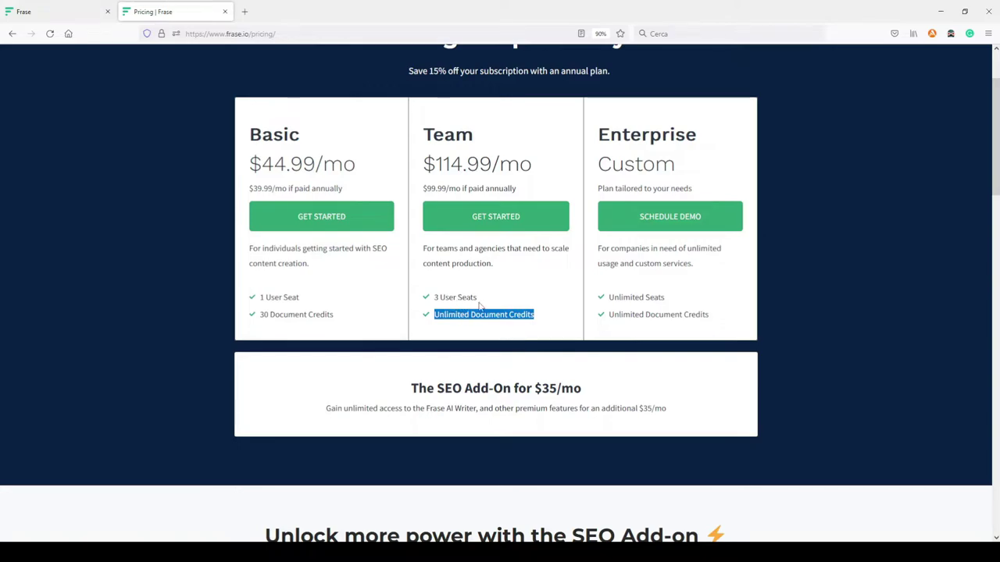
# Review the Team plan's user seats and the SEO Add-On offer on the pricing page.
pyautogui.moveTo(434, 297); pyautogui.dragTo(485, 299)
pyautogui.scroll(3, 523, 302)
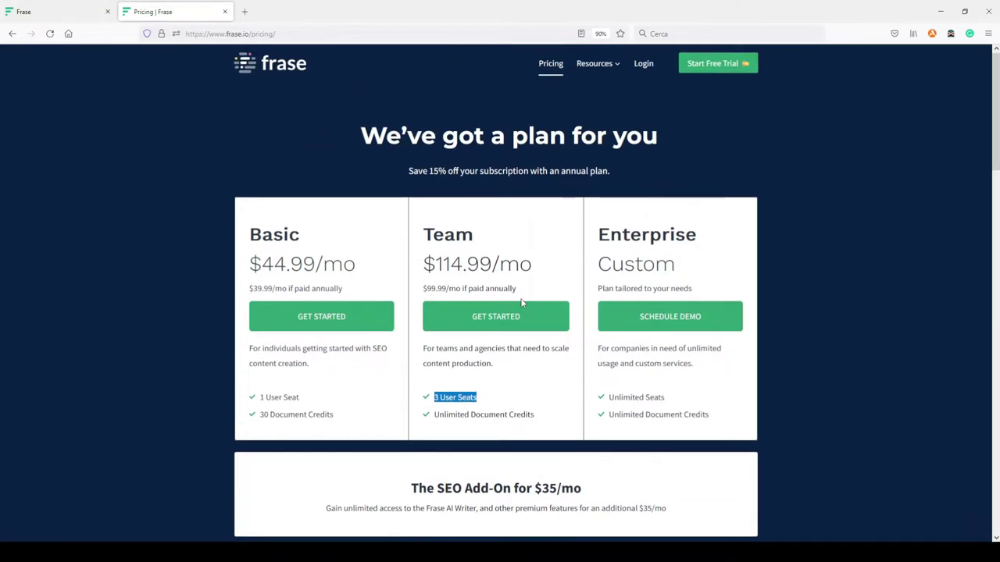
pyautogui.scroll(-3, 523, 301)
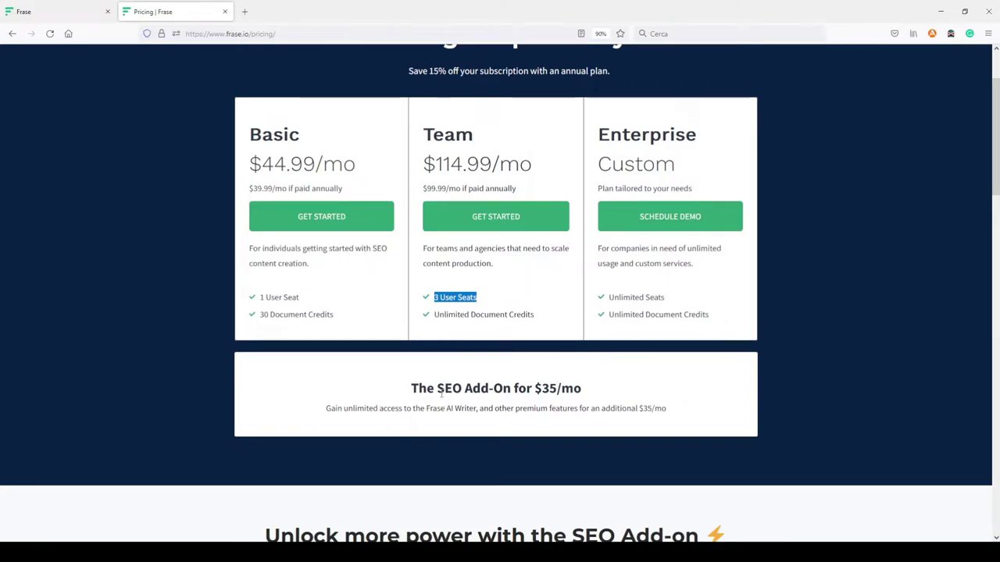
pyautogui.moveTo(437, 388); pyautogui.dragTo(591, 388)
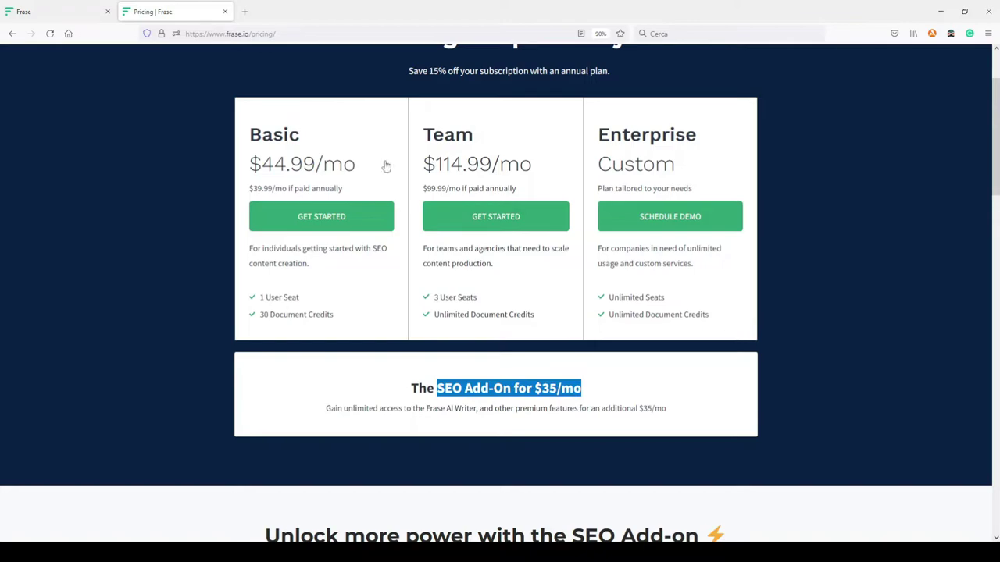
# Return to the article document and examine its SERP Scores and the Topic Heatmap of competing pages, closing the heatmap when done.
pyautogui.click(69, 11)
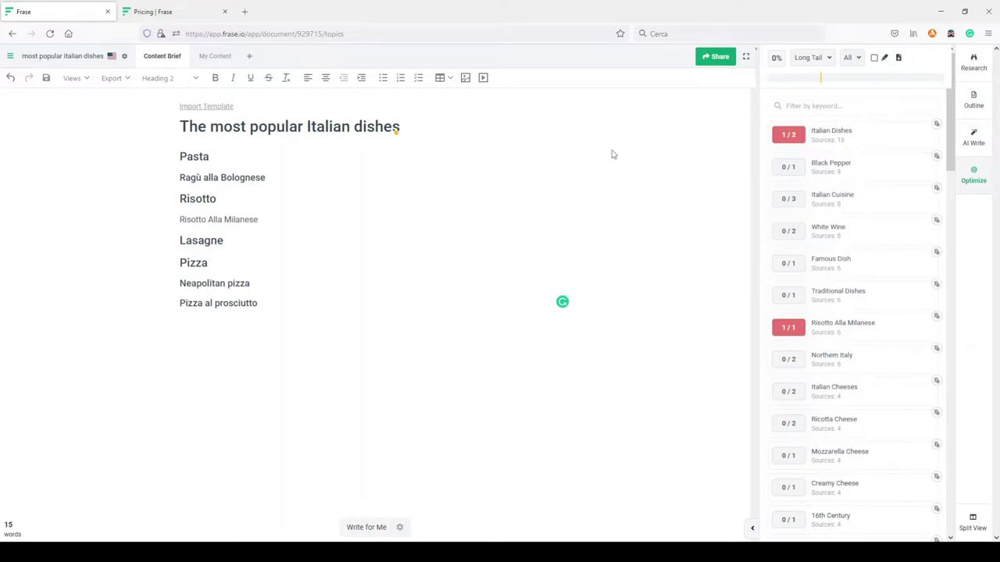
pyautogui.click(974, 63)
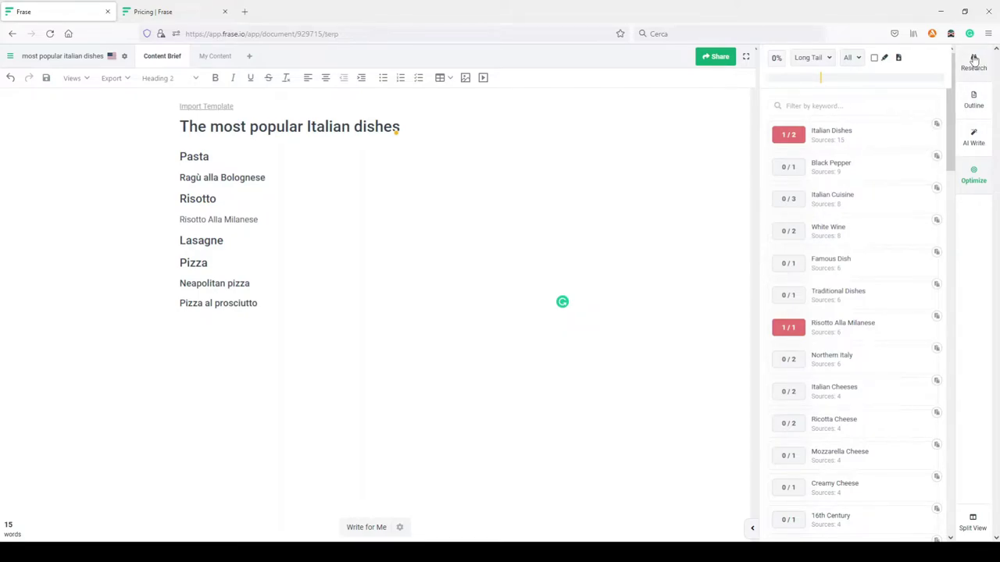
pyautogui.click(974, 180)
pyautogui.click(822, 60)
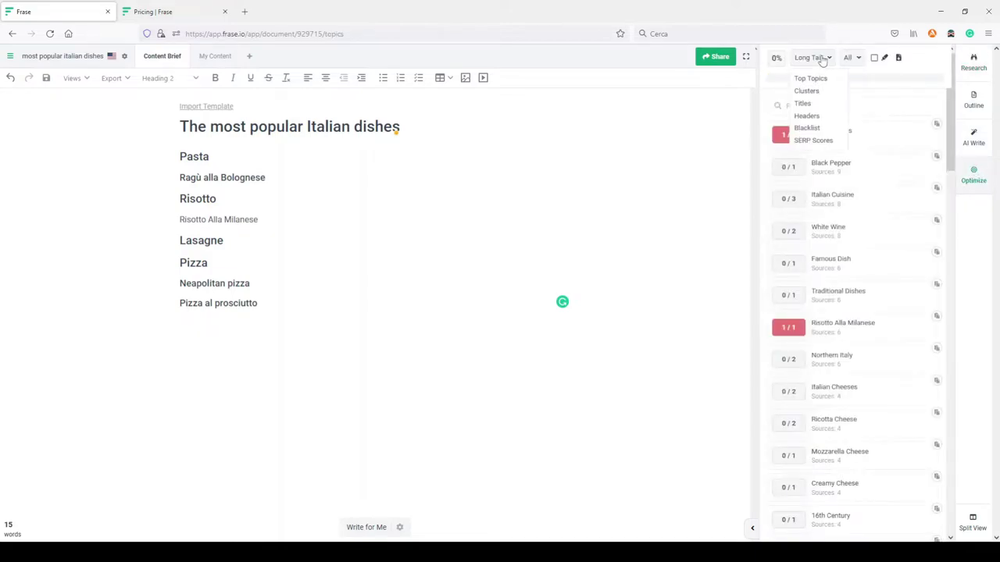
pyautogui.click(814, 141)
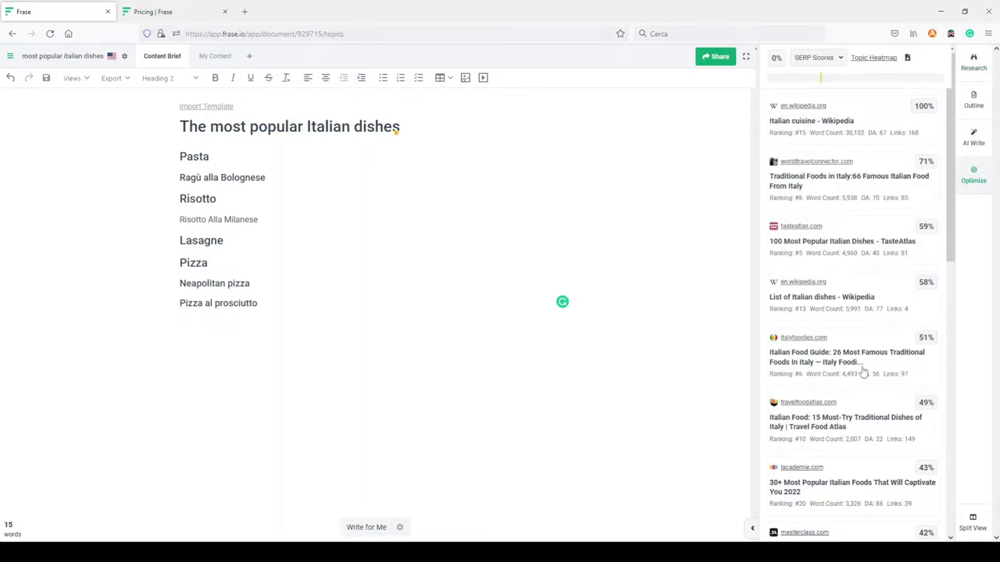
pyautogui.click(867, 61)
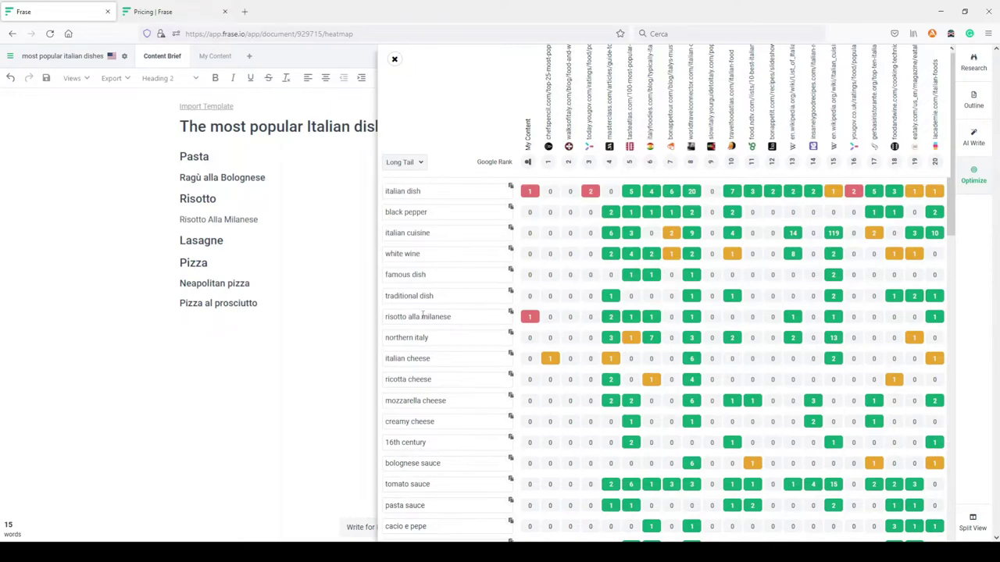
pyautogui.click(394, 60)
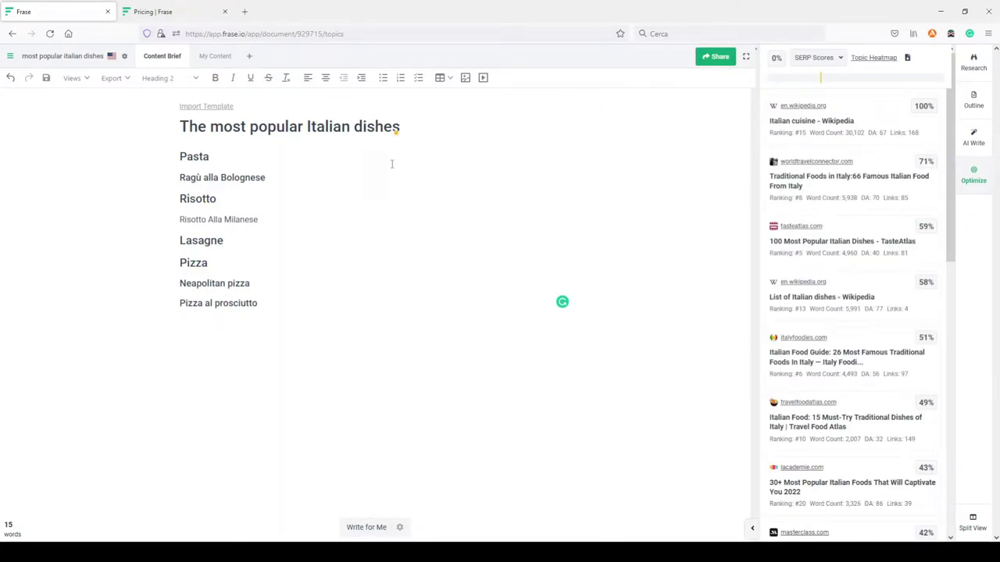
# Recheck the SEO Add-On on the pricing page, and return to the article document.
pyautogui.click(165, 15)
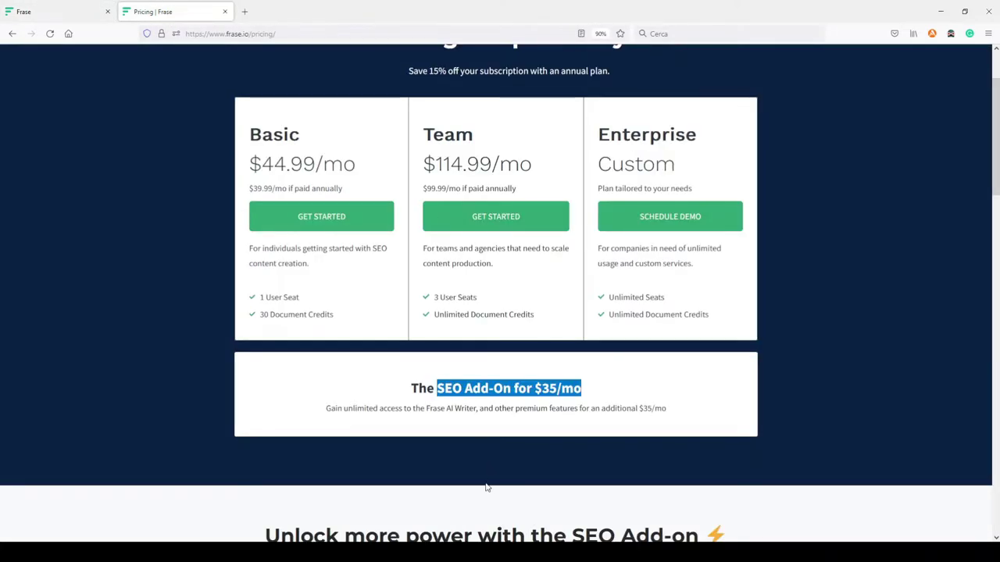
pyautogui.click(474, 390)
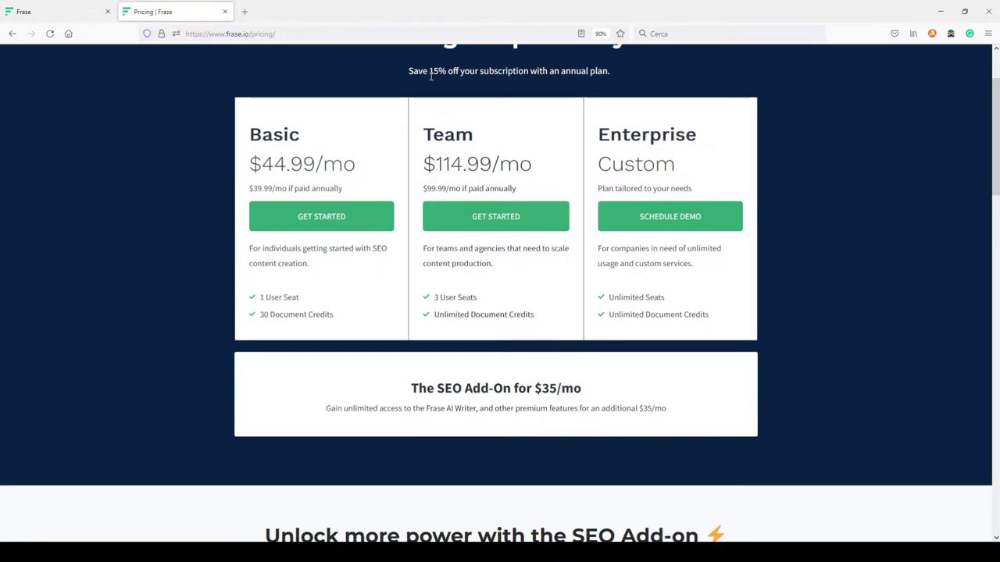
pyautogui.click(79, 12)
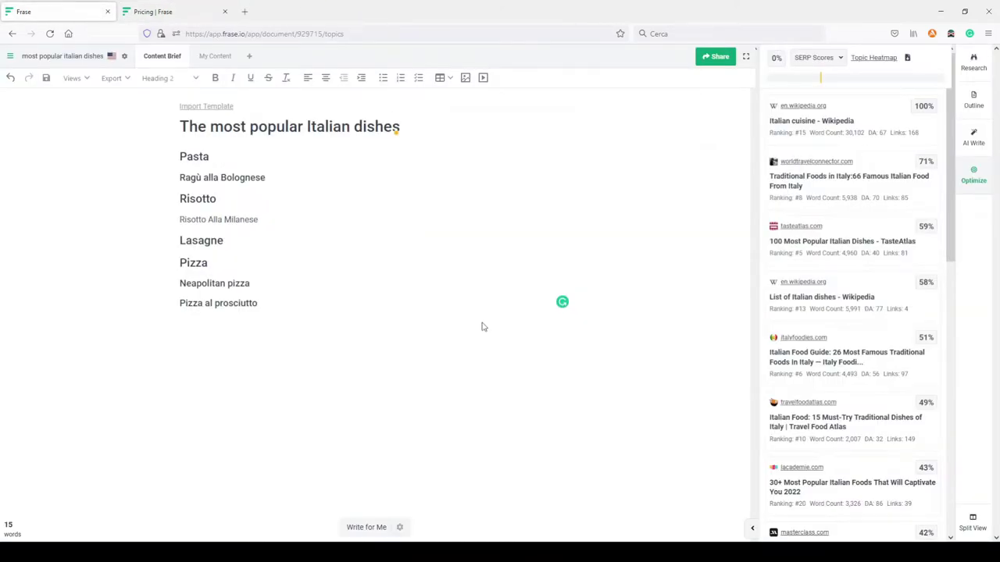
# Show the Long Tail topics and delete the whole outline below the article title, from Pasta to Pizza al prosciutto.
pyautogui.click(819, 59)
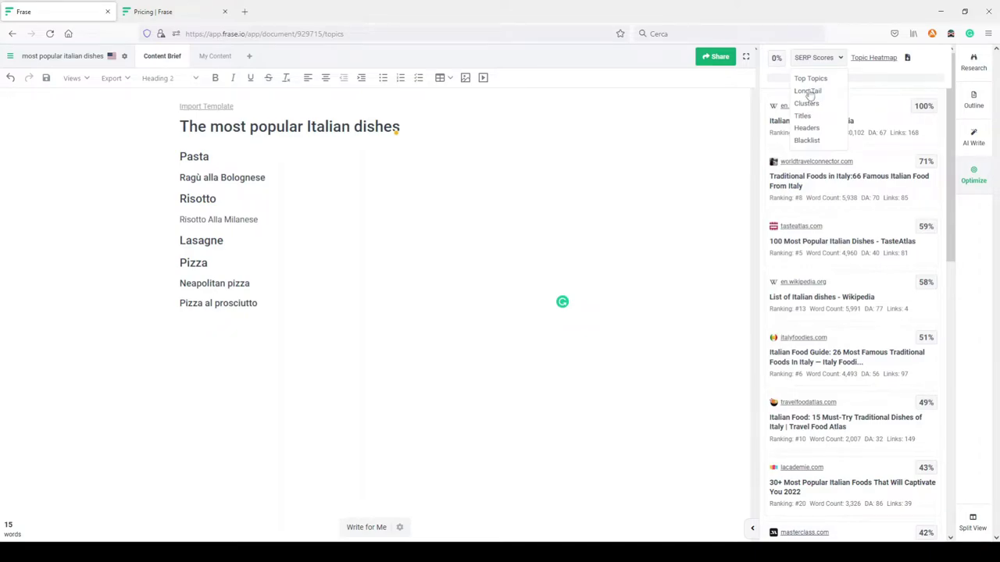
pyautogui.click(809, 91)
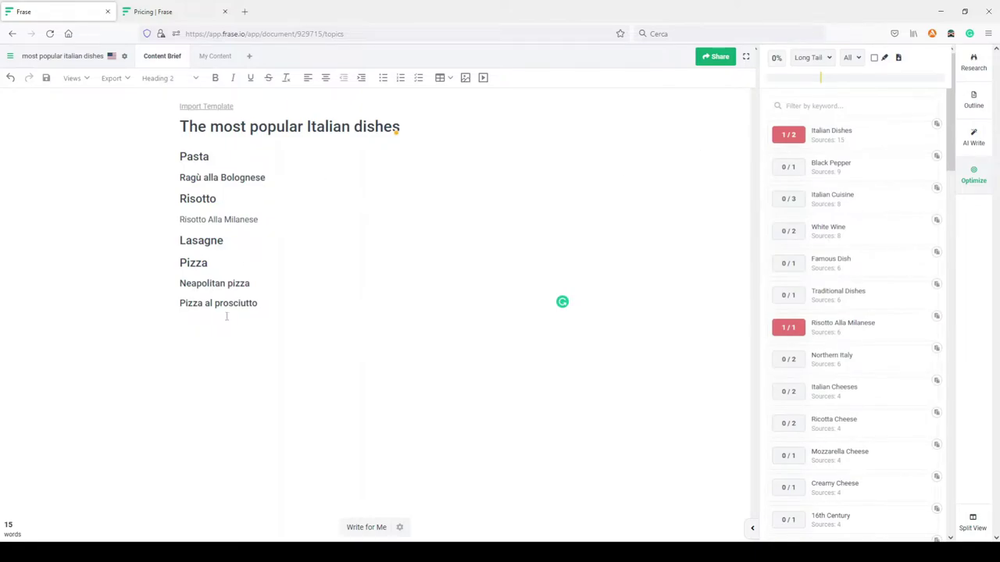
pyautogui.moveTo(225, 317); pyautogui.dragTo(164, 159)
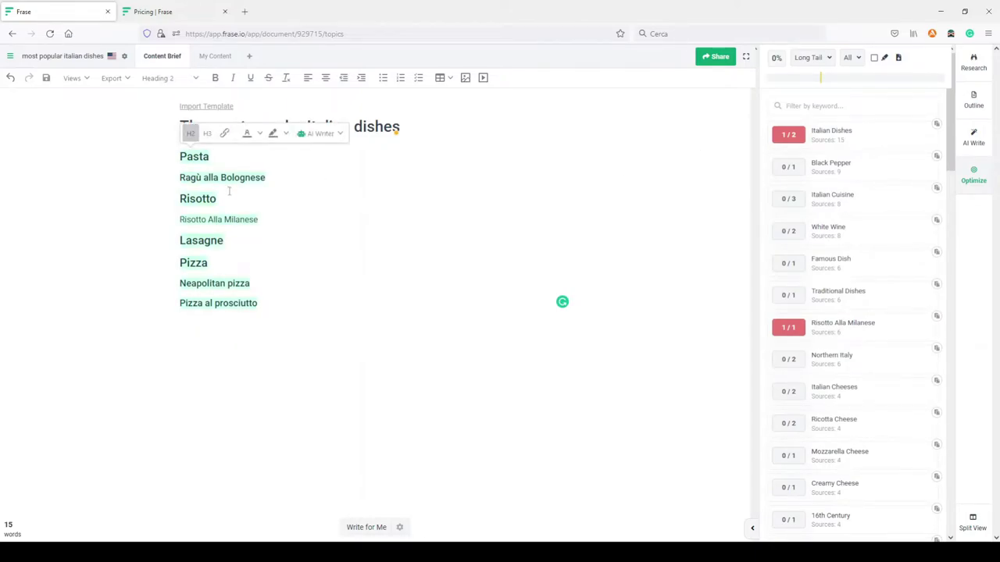
pyautogui.press('Delete')
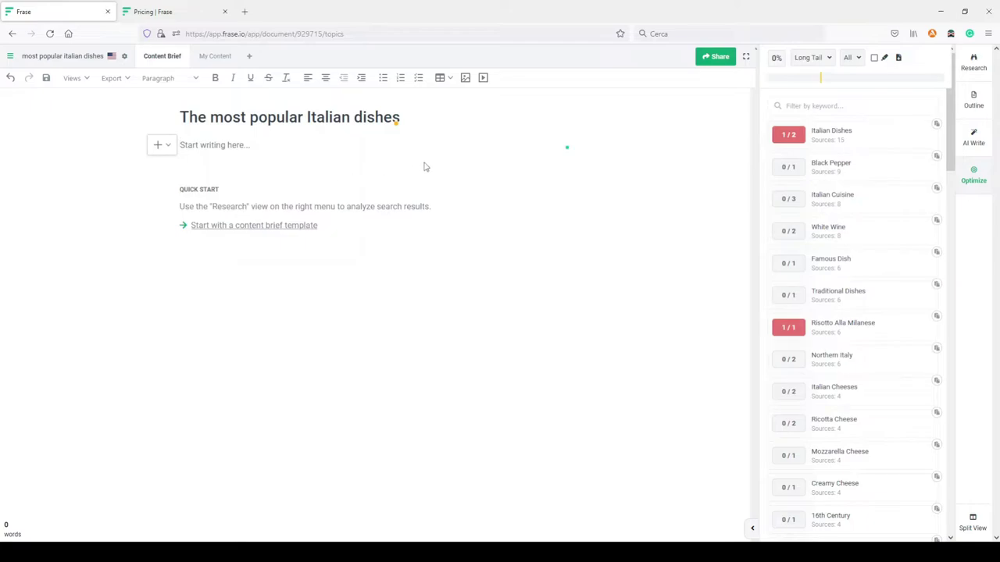
# Generate an introduction below the title with the AI writer, using the existing background context, 50-word length and creativity 1.
pyautogui.click(974, 139)
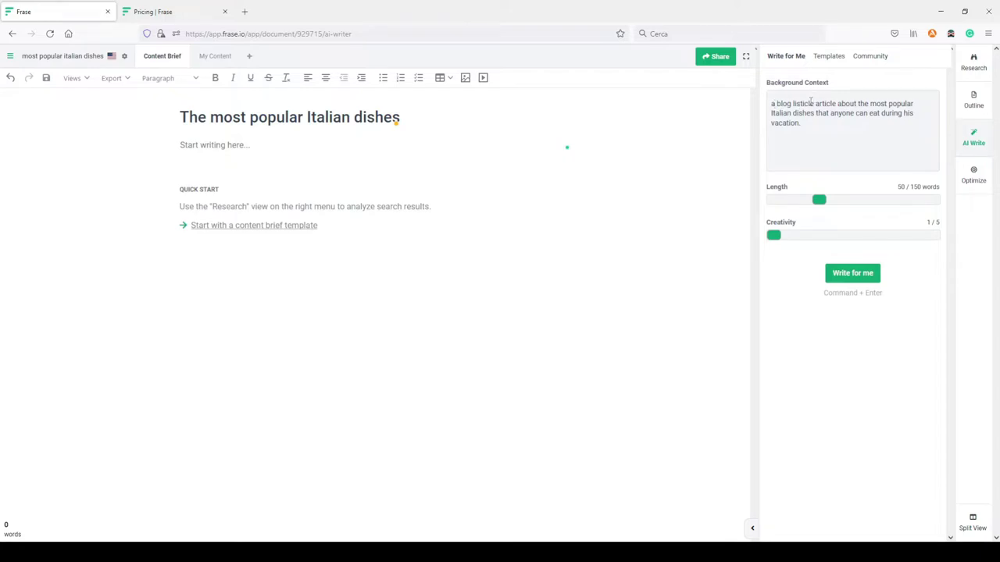
pyautogui.click(807, 123)
pyautogui.hotkey('ctrl', 'a')
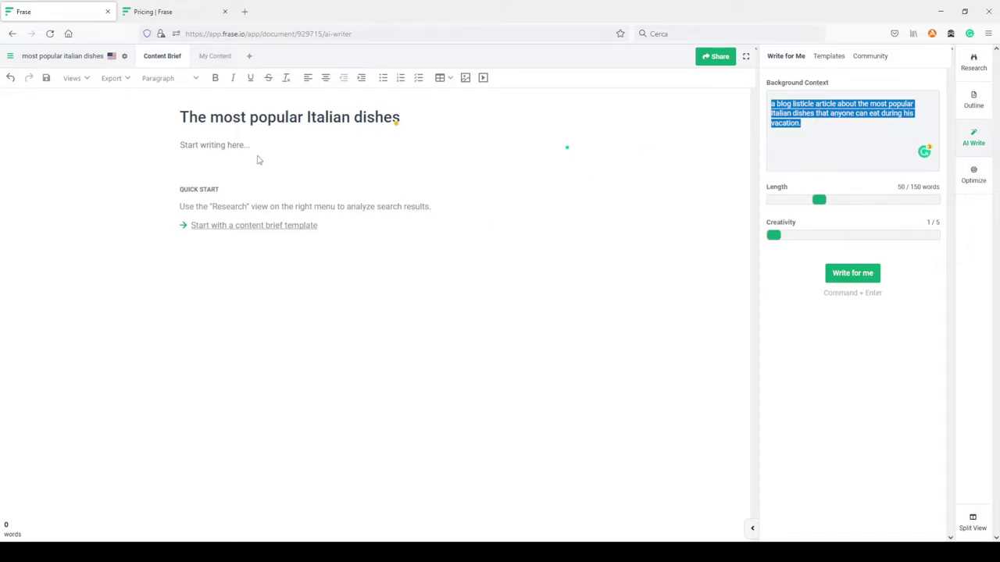
pyautogui.click(225, 149)
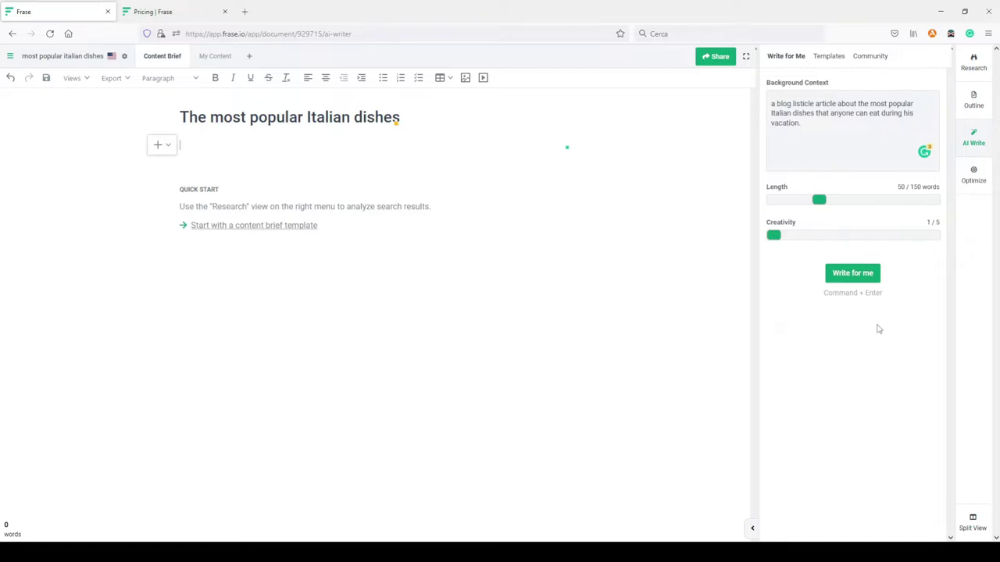
pyautogui.click(853, 275)
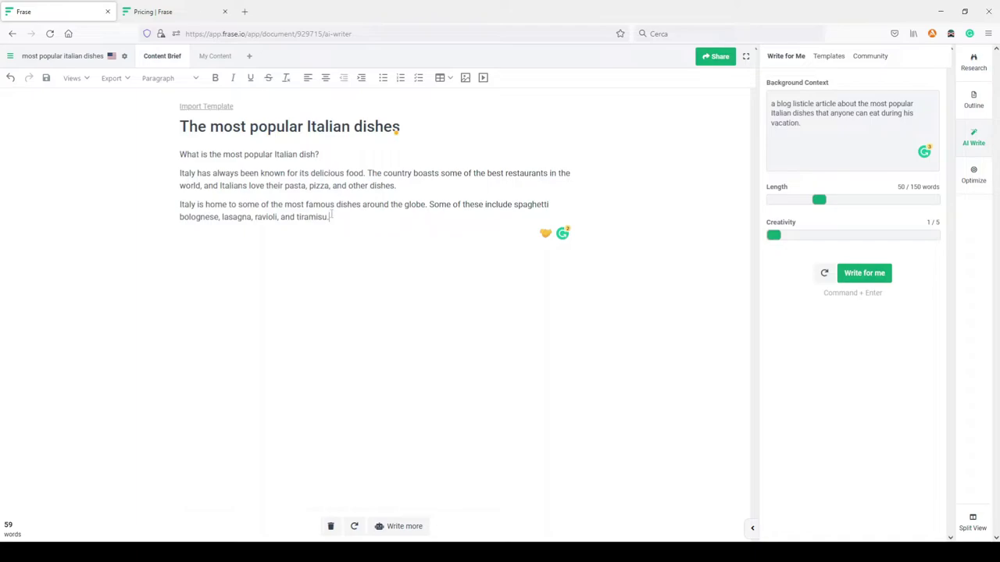
# Browse the available AI writing templates, and return to the Write for Me settings.
pyautogui.click(829, 56)
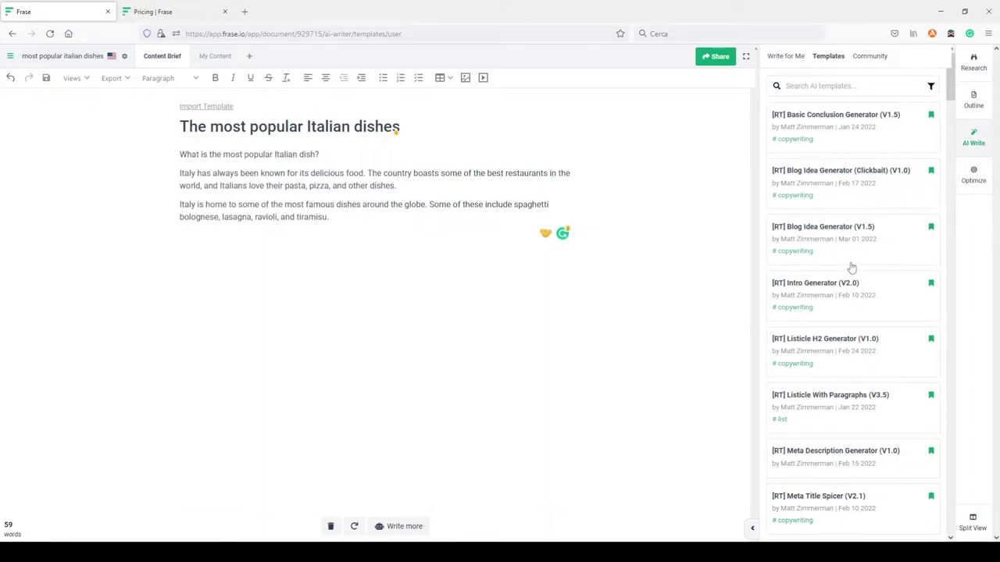
pyautogui.scroll(-4, 847, 262)
pyautogui.scroll(4, 842, 251)
pyautogui.click(778, 60)
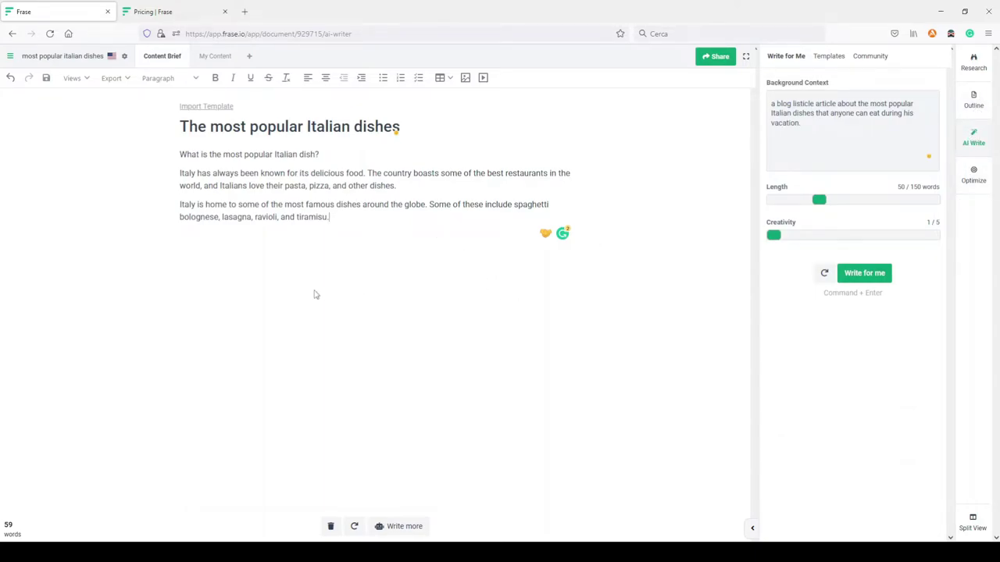
# Add the line "list of most popular Italian dishes:" below the introduction with a dash beneath it, and have the AI writer continue from there.
pyautogui.click(357, 218)
pyautogui.press('Return')
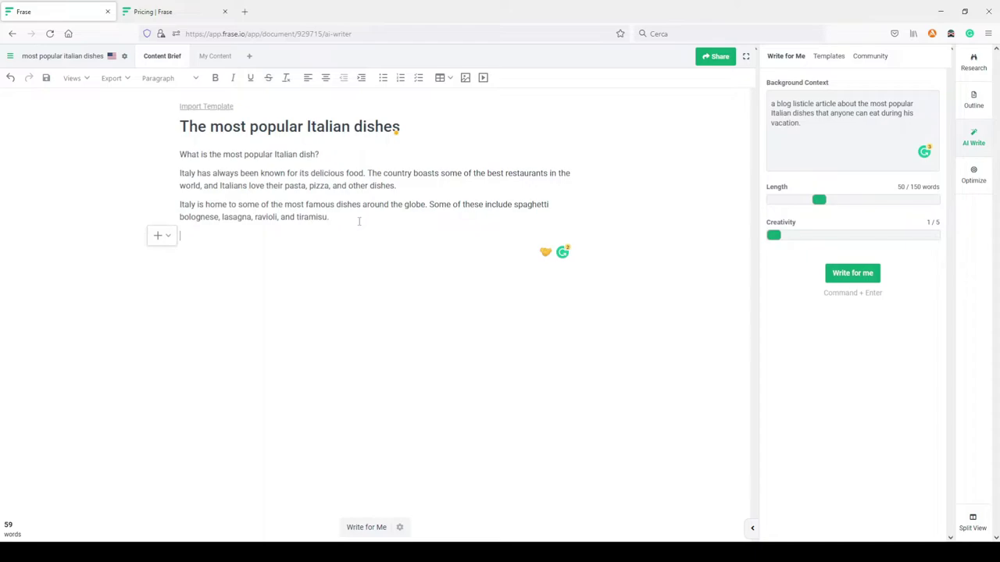
pyautogui.write('list of most popula')
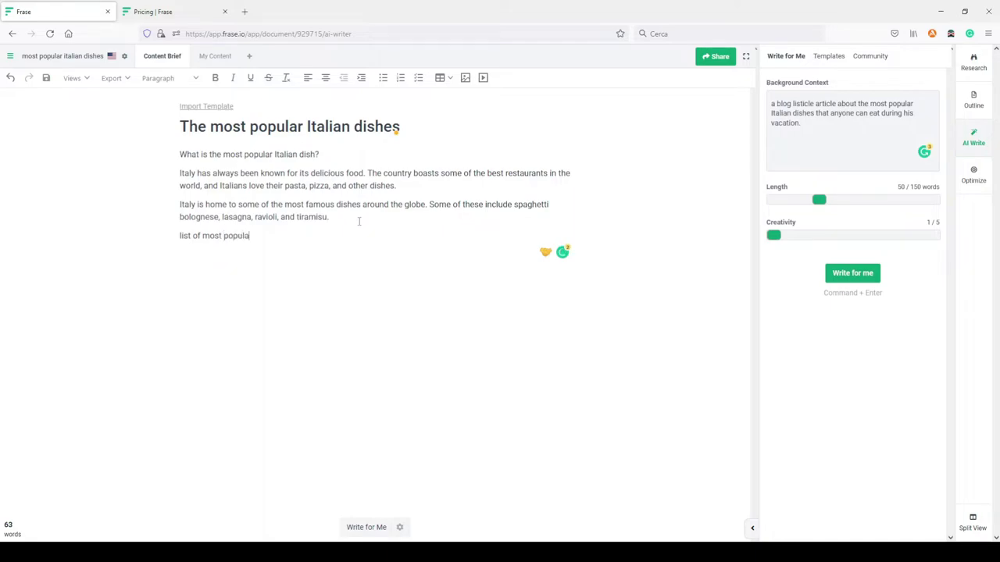
pyautogui.write('r italian dishes')
pyautogui.press('Return')
pyautogui.write('-')
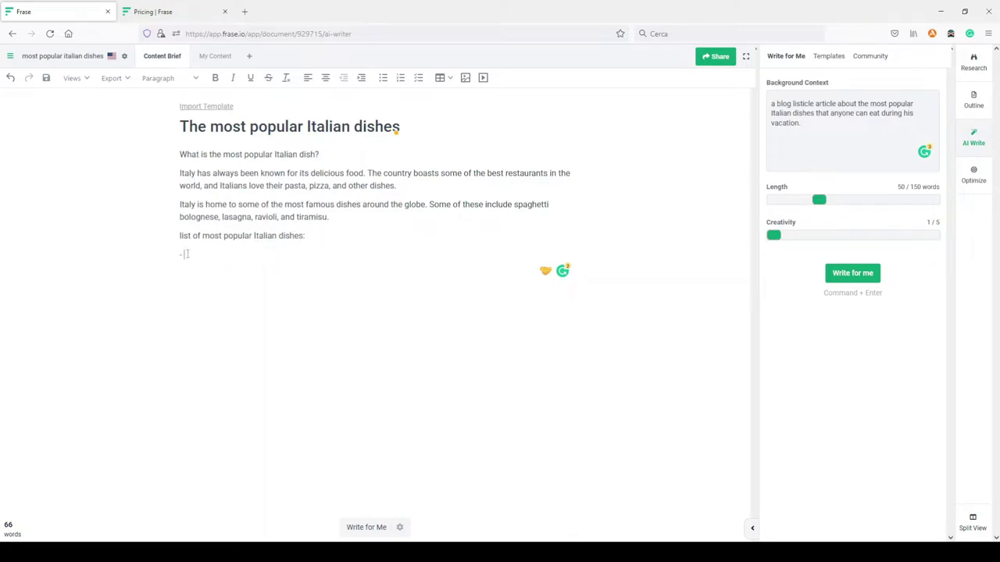
pyautogui.moveTo(186, 254); pyautogui.dragTo(179, 256)
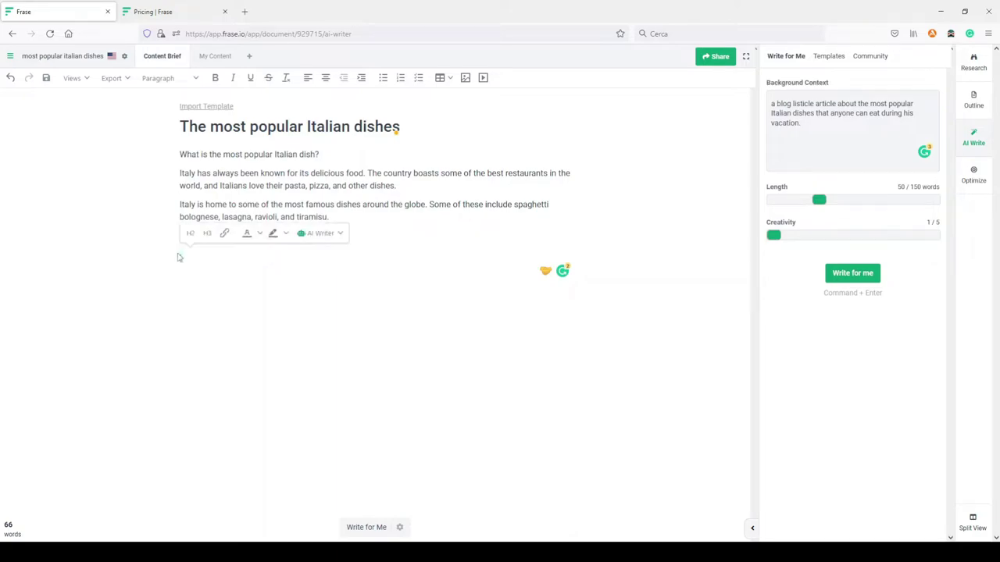
pyautogui.click(221, 257)
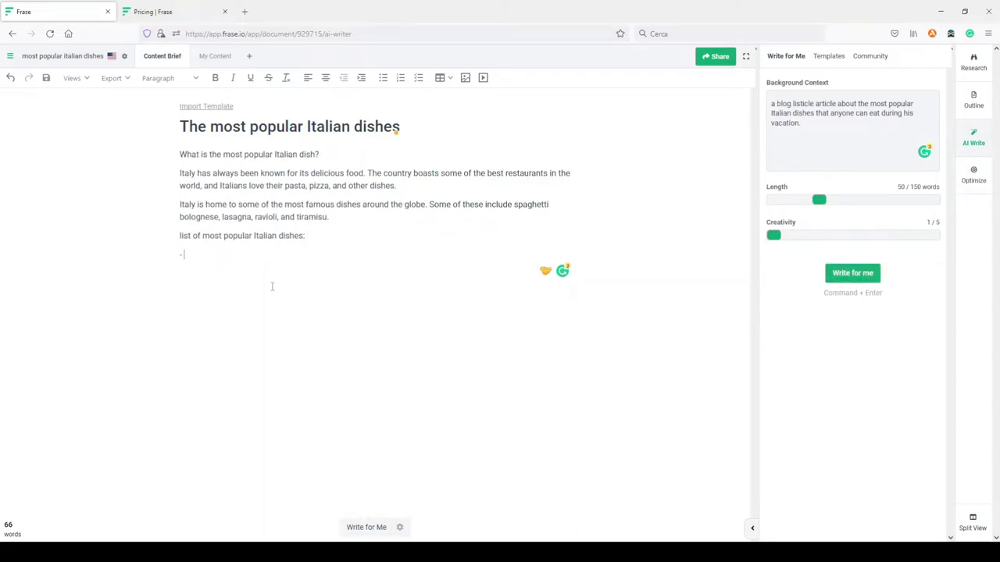
pyautogui.click(366, 528)
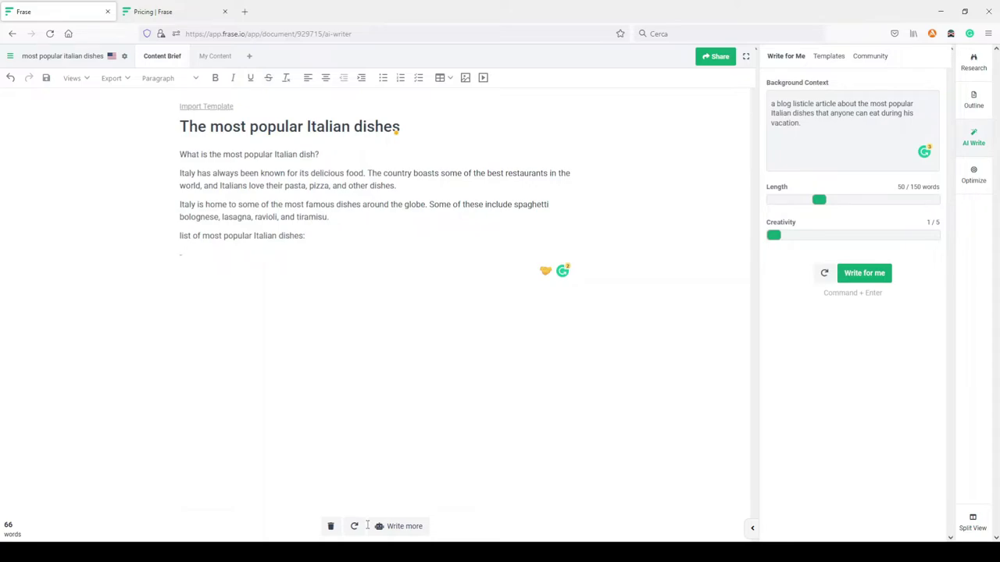
pyautogui.click(409, 526)
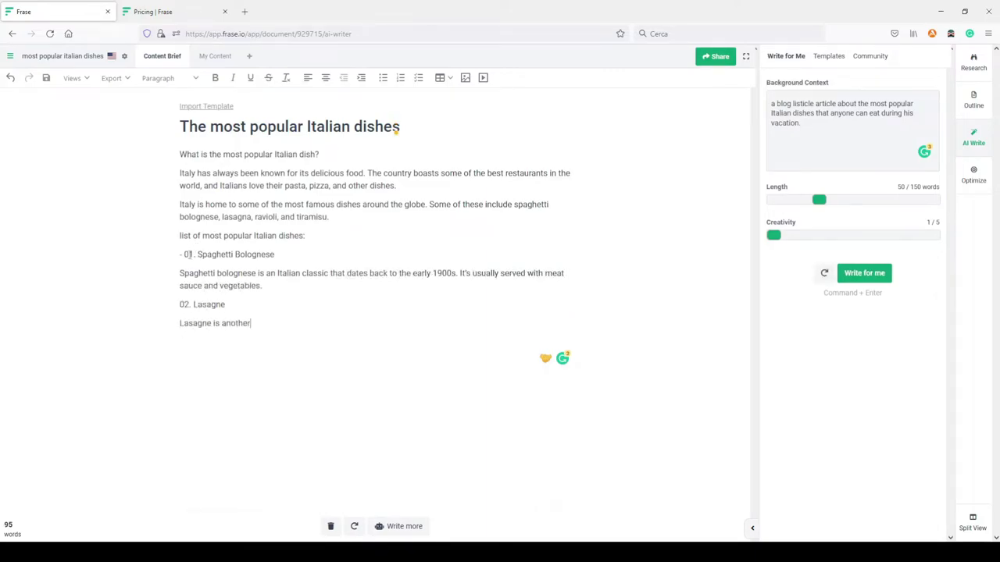
# Trim the generated text to "- Spaghetti Bolognese" by deleting the description, the Lasagne entry and the "01." numbering.
pyautogui.moveTo(195, 254); pyautogui.dragTo(275, 255)
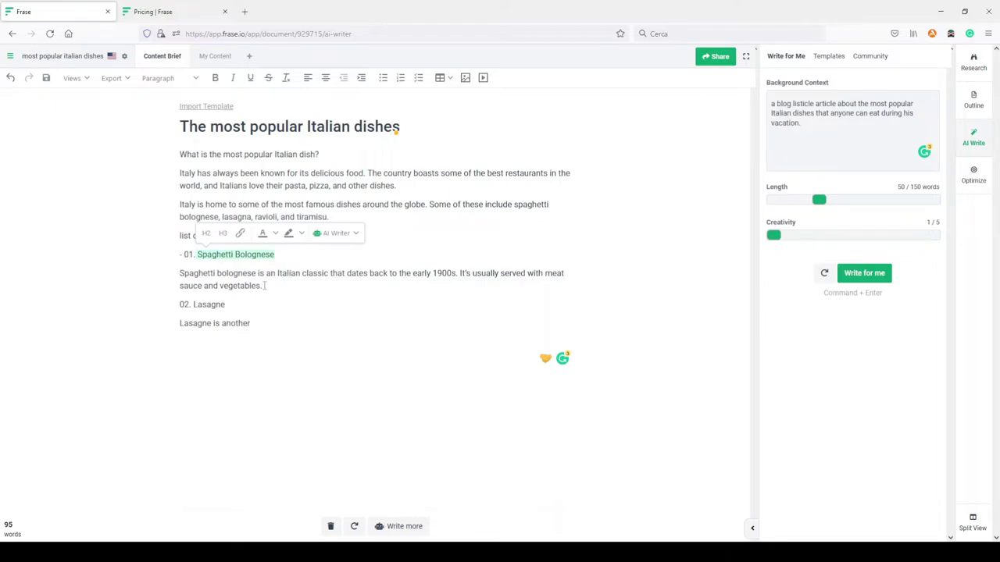
pyautogui.moveTo(251, 322); pyautogui.dragTo(179, 281)
pyautogui.press('BackSpace')
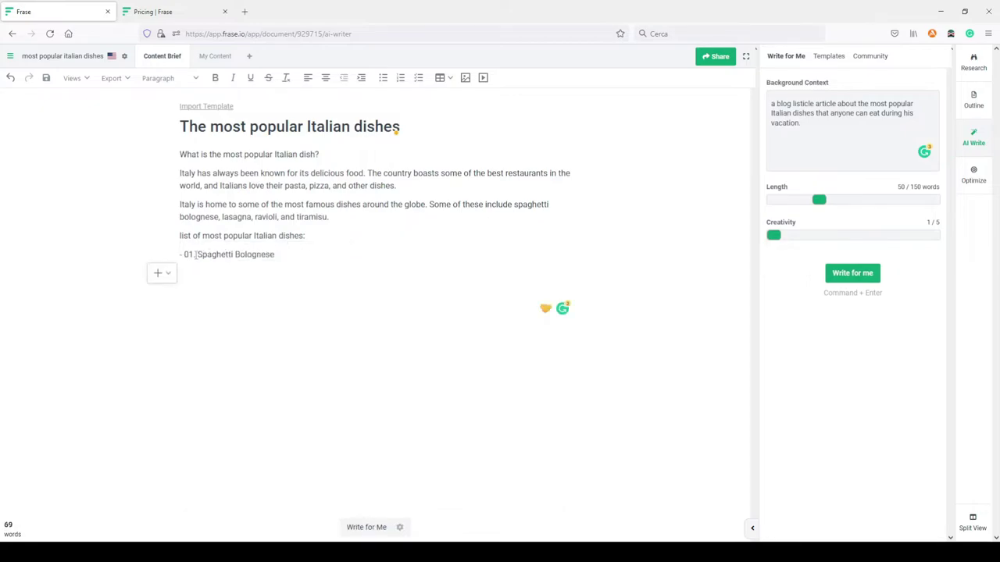
pyautogui.moveTo(199, 255); pyautogui.dragTo(183, 255)
pyautogui.press('BackSpace')
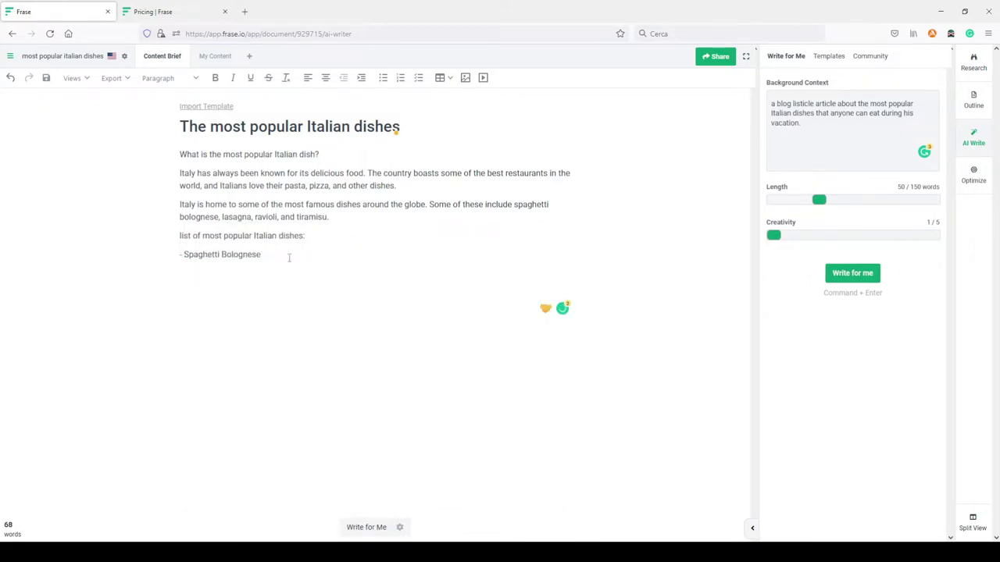
# Start a new dash line below Spaghetti Bolognese, generate the remaining dishes with the AI writer, and select the whole list.
pyautogui.press('Return')
pyautogui.write('-')
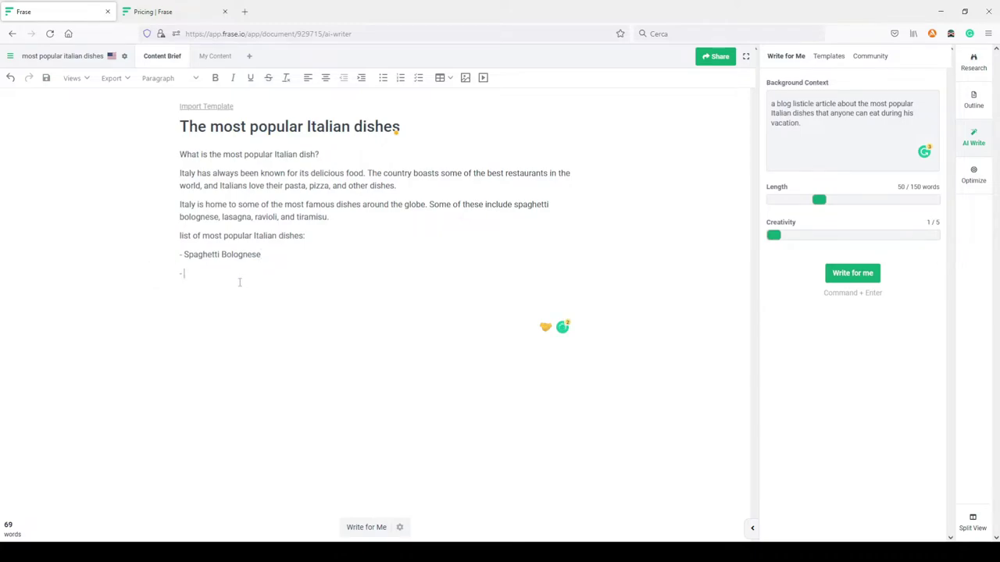
pyautogui.click(366, 528)
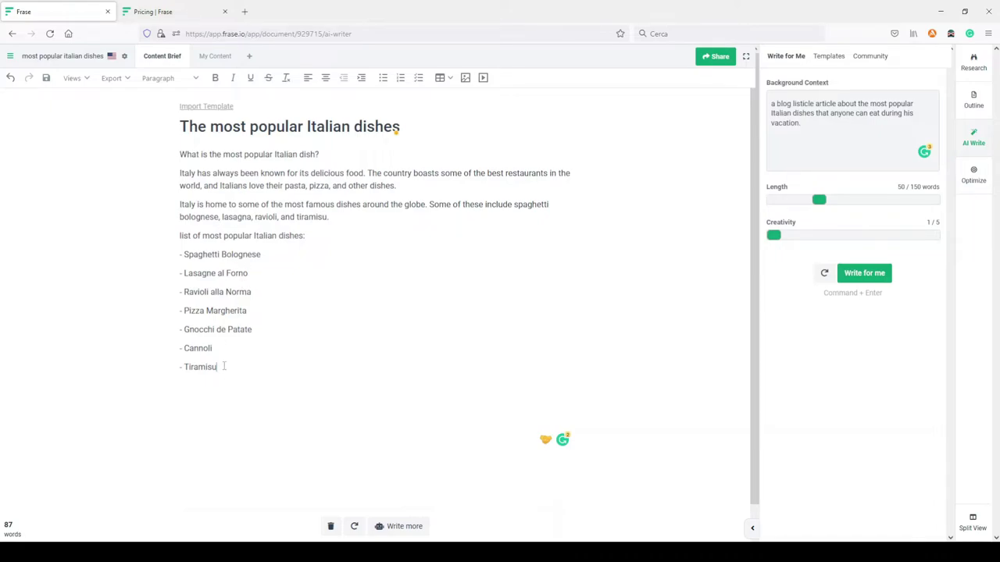
pyautogui.moveTo(223, 366); pyautogui.dragTo(167, 255)
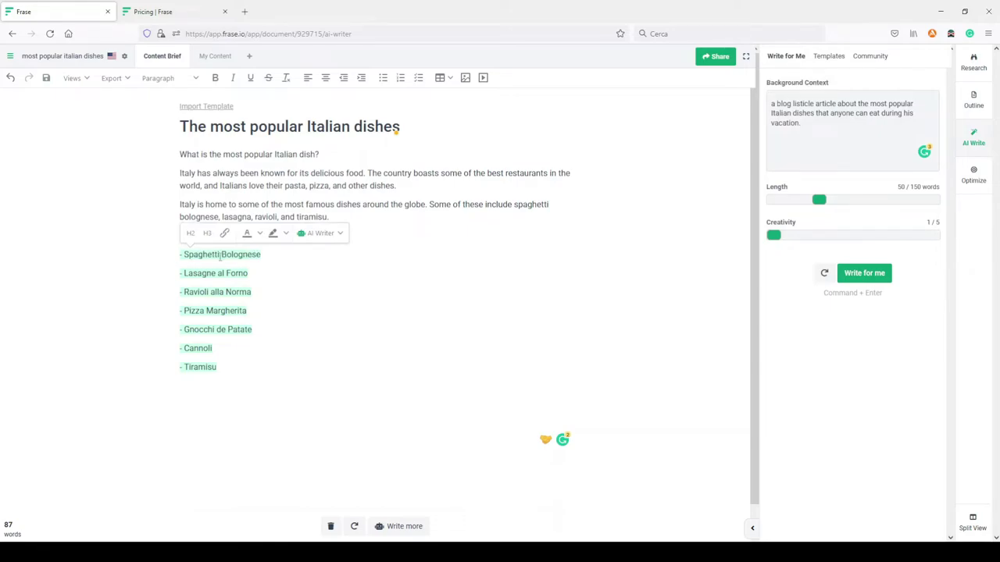
# Replace the selected list with dash lines for Pasta, Pizza and Risotto plus an empty dash, and have the AI writer continue the list.
pyautogui.press('BackSpace')
pyautogui.write('-')
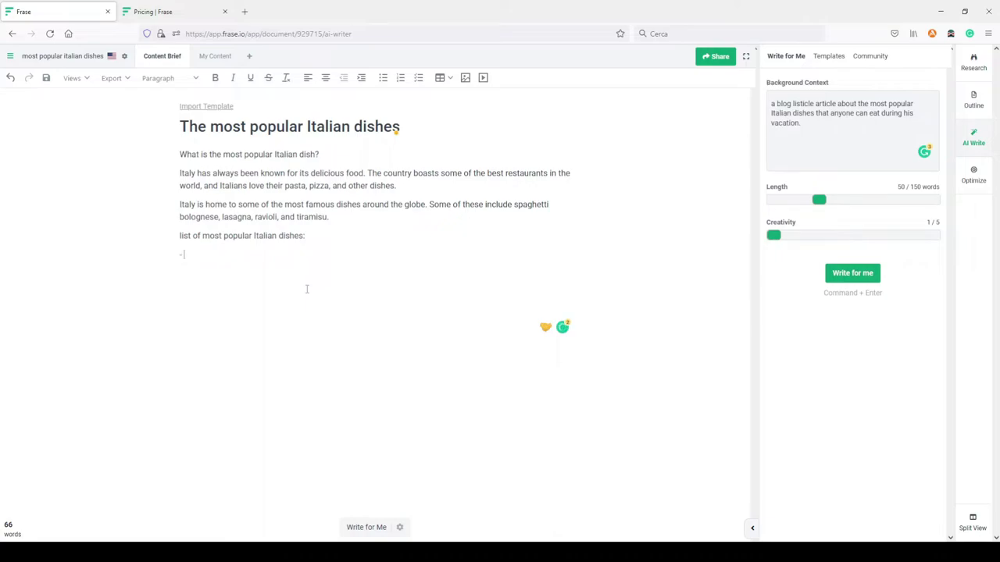
pyautogui.write(' Pasta')
pyautogui.press('Return')
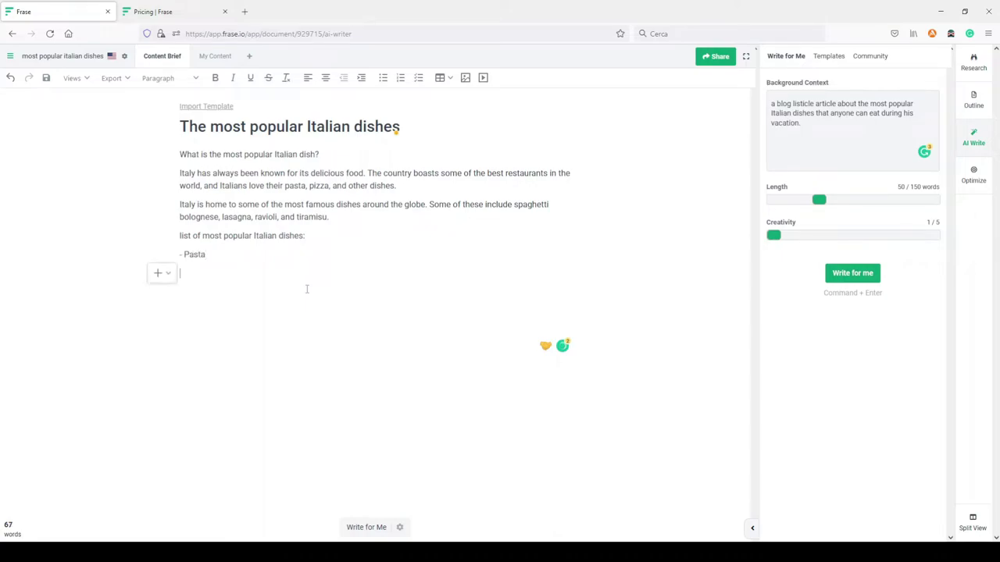
pyautogui.write('- Pizza')
pyautogui.press('Return')
pyautogui.write('- ')
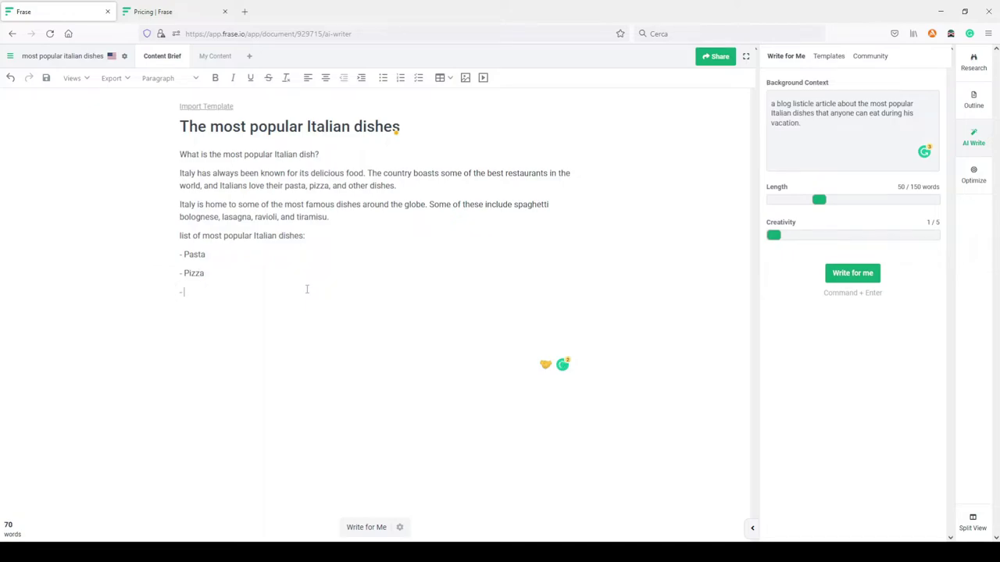
pyautogui.write('Risotto')
pyautogui.press('Return')
pyautogui.write('-')
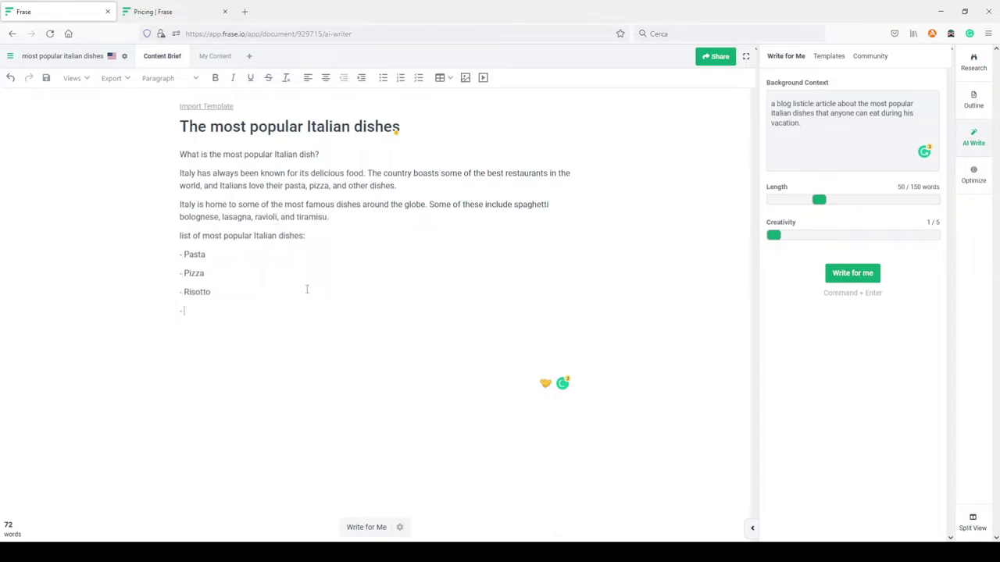
pyautogui.click(366, 528)
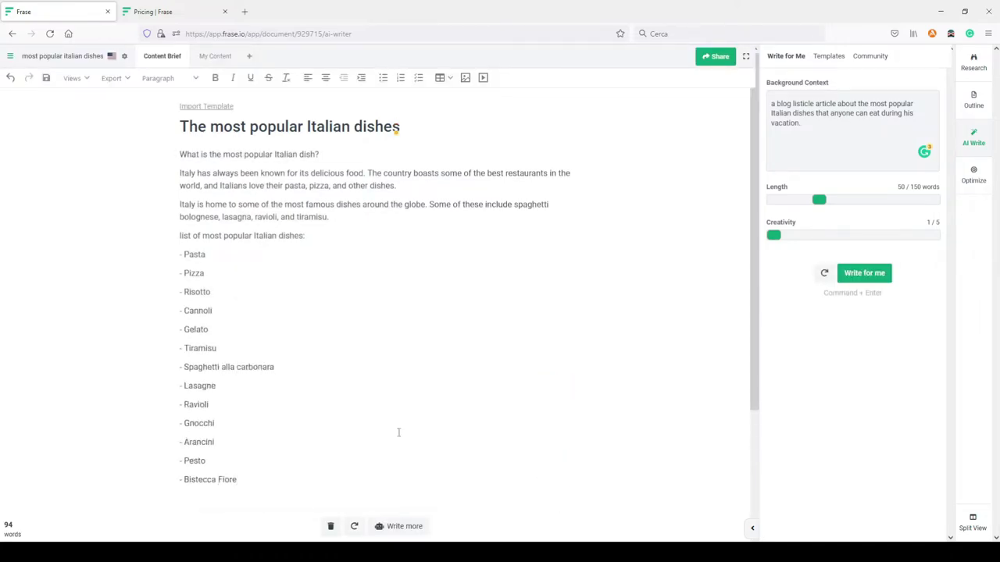
# Delete the Cannoli and Gelato entries from the generated list.
pyautogui.tripleClick(216, 309)
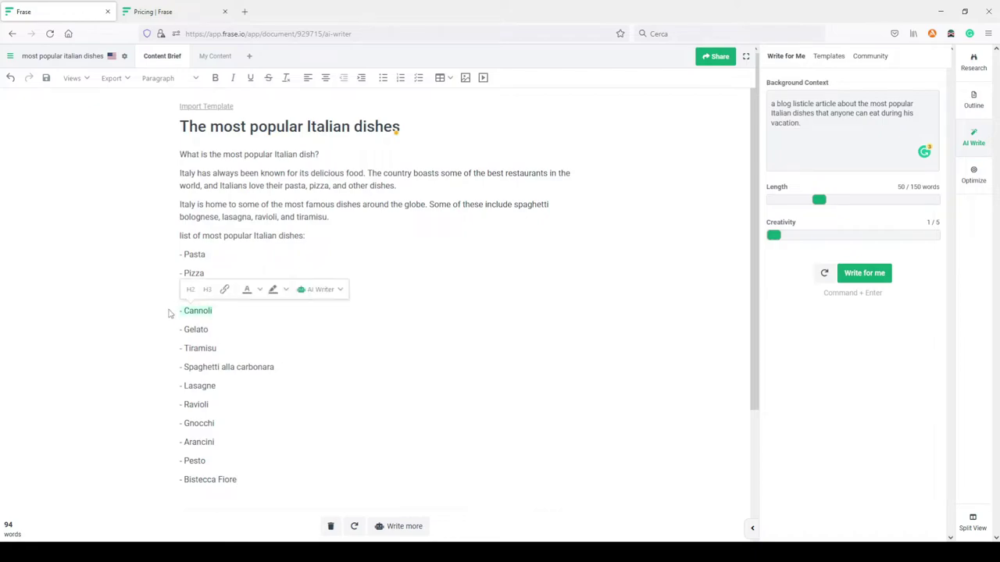
pyautogui.press('BackSpace')
pyautogui.press('BackSpace')
pyautogui.moveTo(215, 310); pyautogui.dragTo(167, 316)
pyautogui.click(166, 316)
pyautogui.tripleClick(167, 315)
pyautogui.hotkey('ctrl', 'shift', 'End')
pyautogui.click(166, 316)
pyautogui.tripleClick(166, 316)
pyautogui.press('BackSpace')
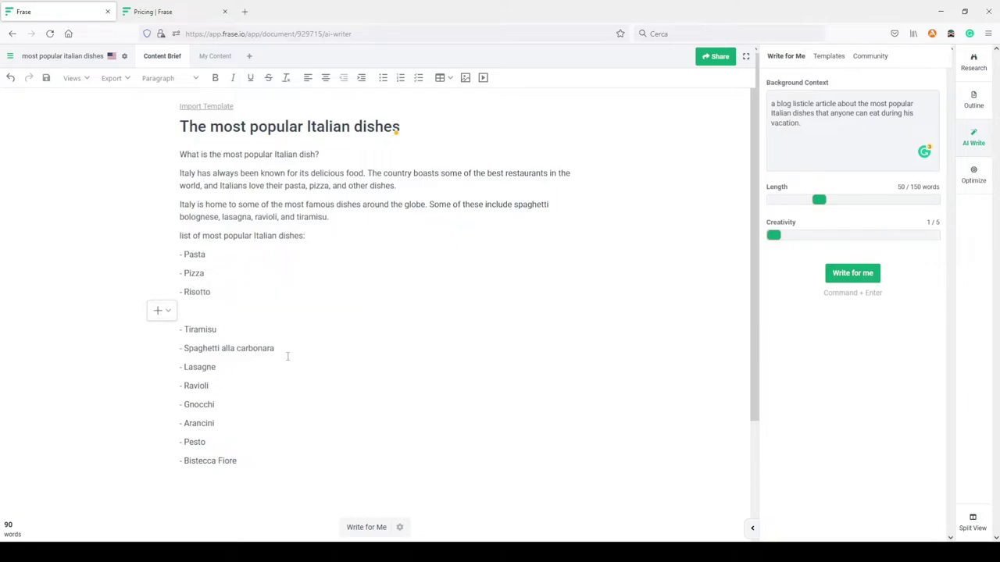
# Move the "Spaghetti alla carbonara" entry to a new line directly below Pasta.
pyautogui.moveTo(284, 348); pyautogui.dragTo(181, 348)
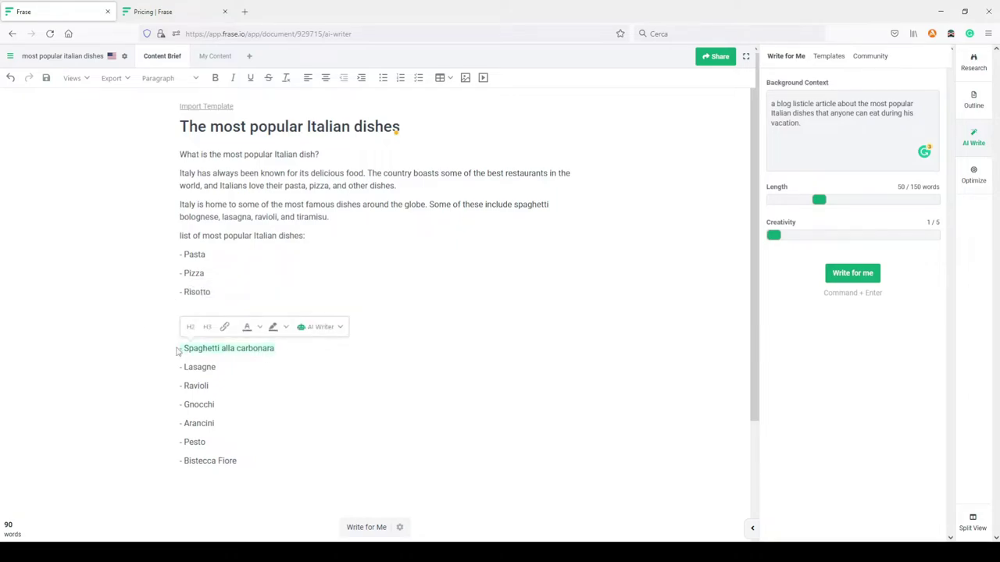
pyautogui.click(229, 254)
pyautogui.moveTo(280, 341); pyautogui.dragTo(174, 354)
pyautogui.hotkey('ctrl', 'c')
pyautogui.press('BackSpace')
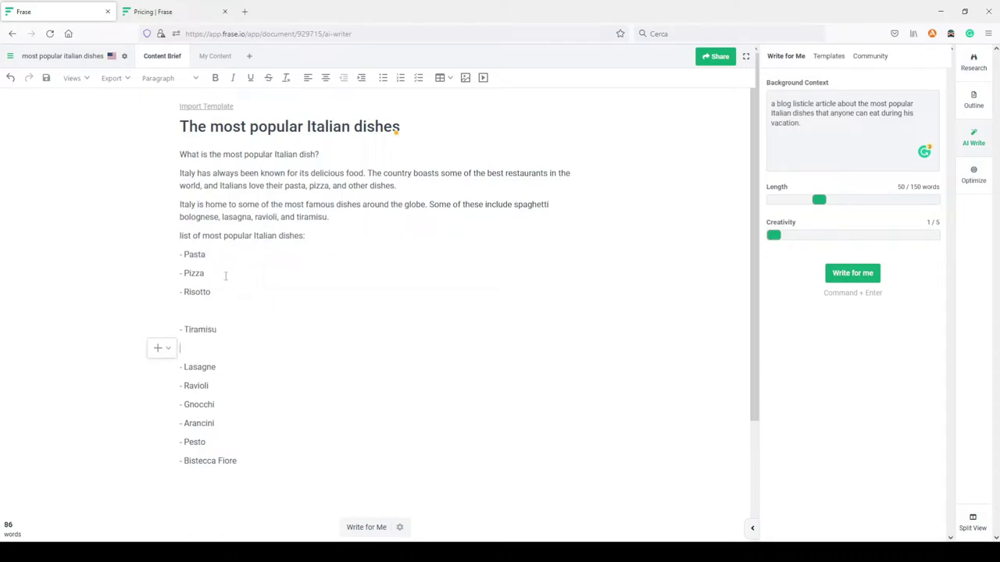
pyautogui.click(229, 256)
pyautogui.press('Return')
pyautogui.hotkey('ctrl', 'v')
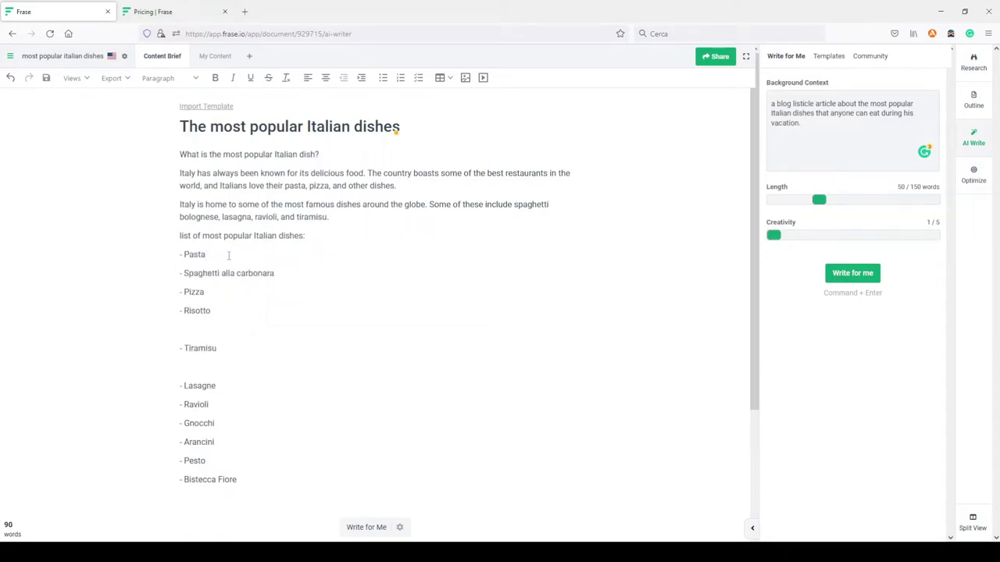
# Move the Lasagne entry to a new line directly below Risotto.
pyautogui.moveTo(220, 385); pyautogui.dragTo(179, 387)
pyautogui.hotkey('ctrl', 'c')
pyautogui.press('BackSpace')
pyautogui.click(225, 314)
pyautogui.press('Return')
pyautogui.hotkey('ctrl', 'v')
# Move the Ravioli entry to a new line directly below Lasagne.
pyautogui.moveTo(211, 424); pyautogui.dragTo(167, 424)
pyautogui.hotkey('ctrl', 'c')
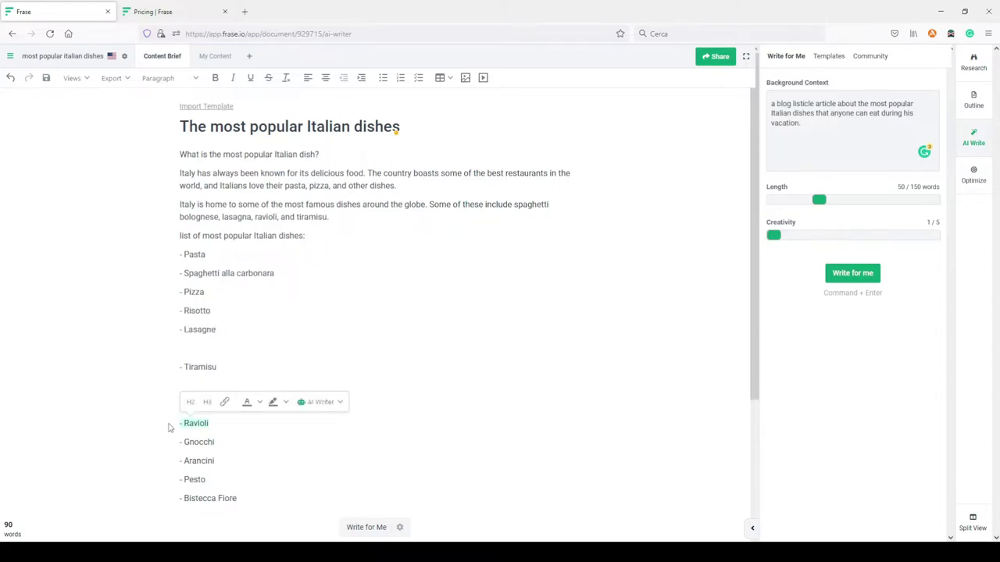
pyautogui.press('BackSpace')
pyautogui.click(230, 329)
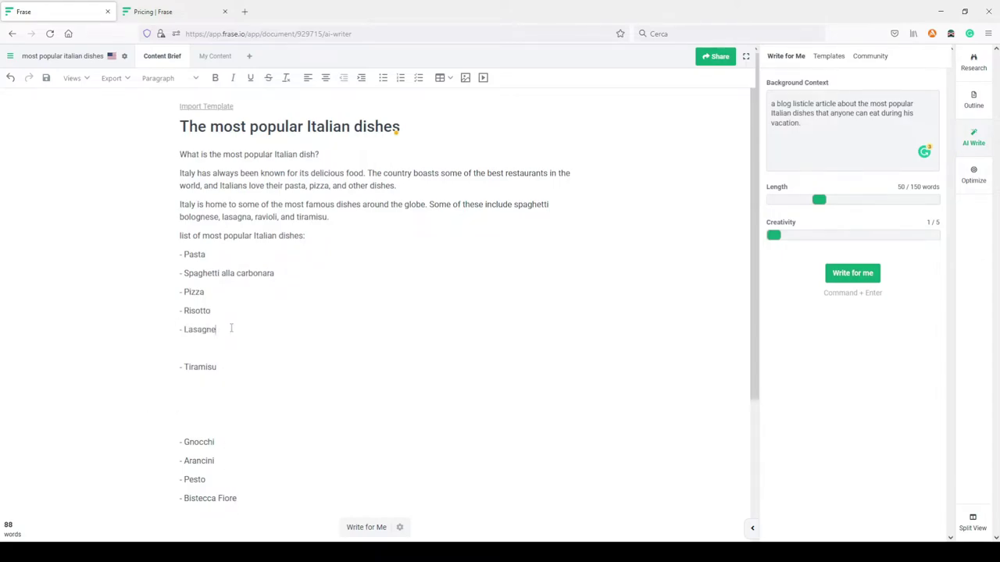
pyautogui.press('Return')
pyautogui.hotkey('ctrl', 'v')
# Delete the leftover dishes from Tiramisu to Bistecca Fiore, and format the kept dishes from Pasta to Ravioli as Heading 2.
pyautogui.moveTo(213, 507); pyautogui.dragTo(161, 384)
pyautogui.write('- Bistecca Fiore')
pyautogui.moveTo(260, 417); pyautogui.dragTo(151, 257)
pyautogui.press('BackSpace')
pyautogui.click(189, 234)
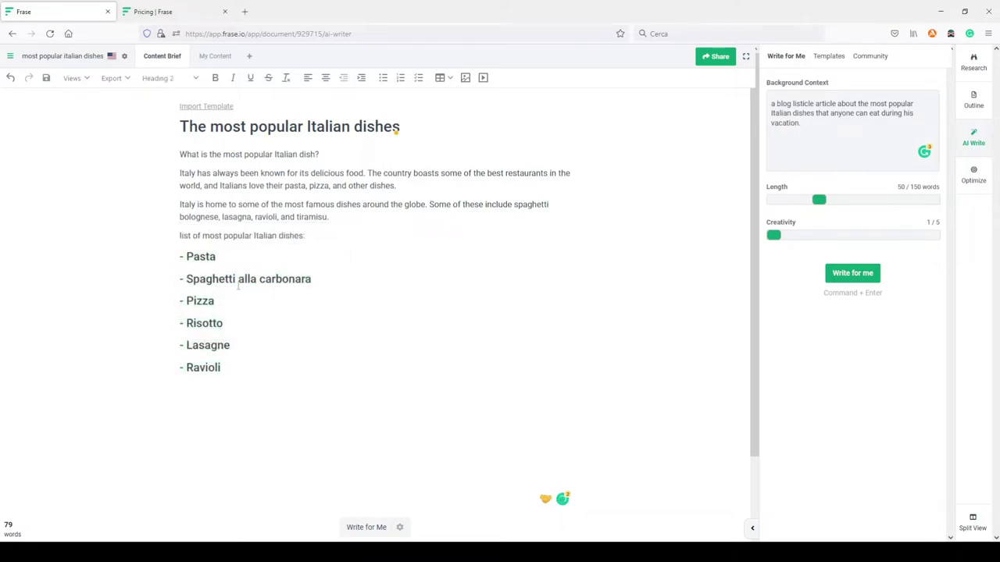
# Change "Spaghetti alla carbonara" to Heading 3 and remove the leading dashes from all the dish headings.
pyautogui.moveTo(335, 284); pyautogui.dragTo(161, 368)
pyautogui.click(209, 258)
pyautogui.press('BackSpace')
pyautogui.press('BackSpace')
pyautogui.press('BackSpace')
pyautogui.press('BackSpace')
pyautogui.press('BackSpace')
pyautogui.press('BackSpace')
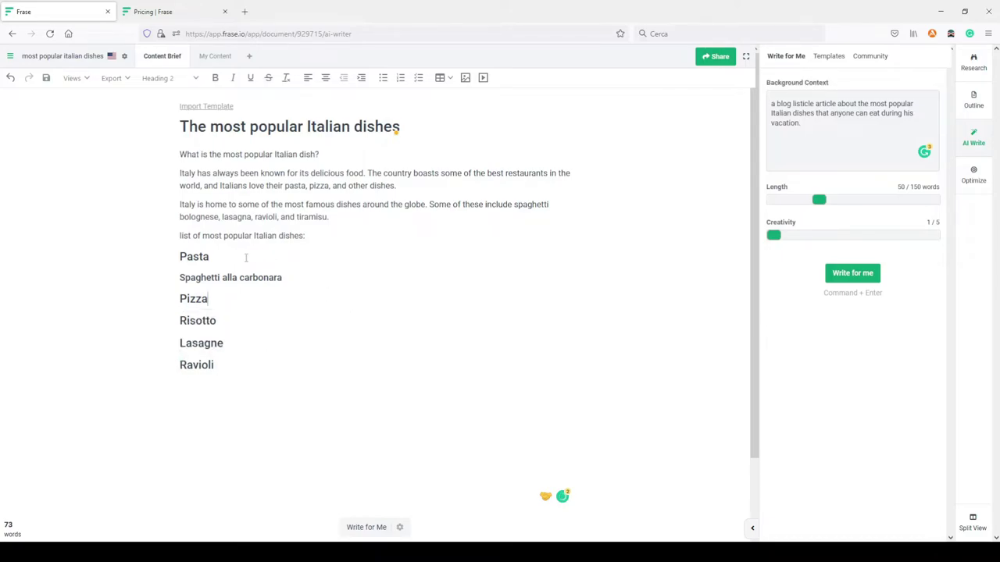
# Delete the line "list of most popular Italian dishes:" and add an empty paragraph under the Pasta heading.
pyautogui.moveTo(312, 236); pyautogui.dragTo(156, 247)
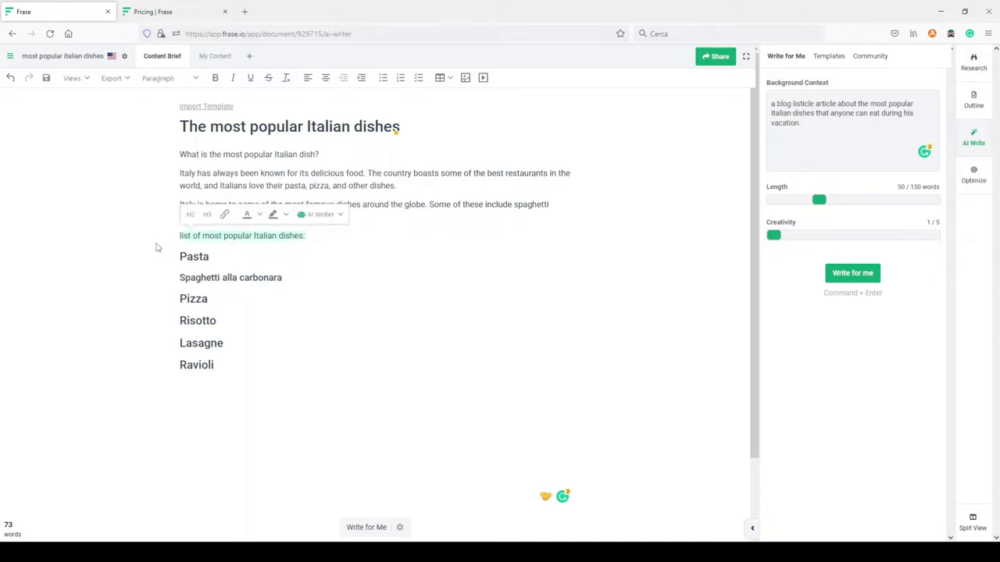
pyautogui.press('BackSpace')
pyautogui.press('Delete')
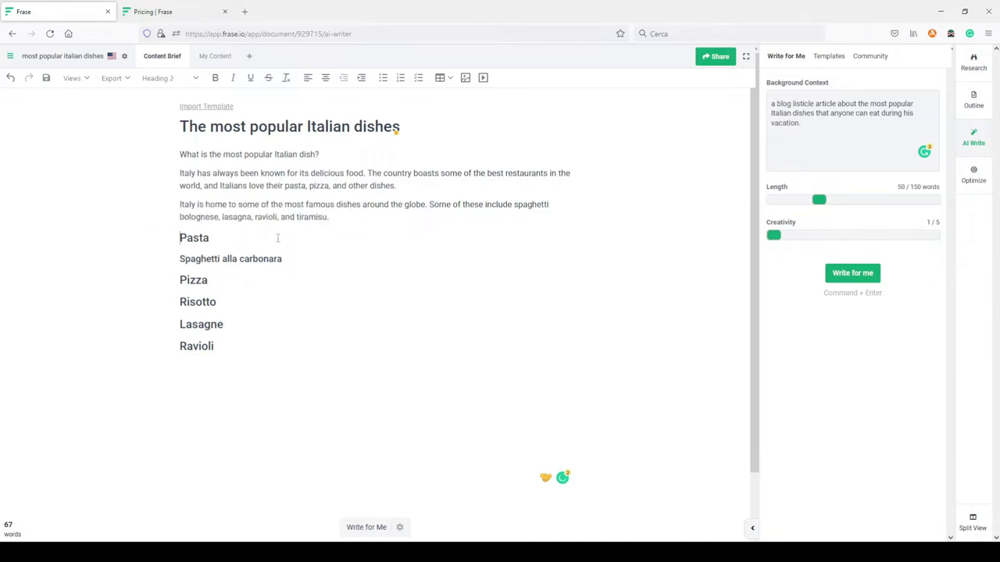
pyautogui.click(214, 236)
pyautogui.press('Return')
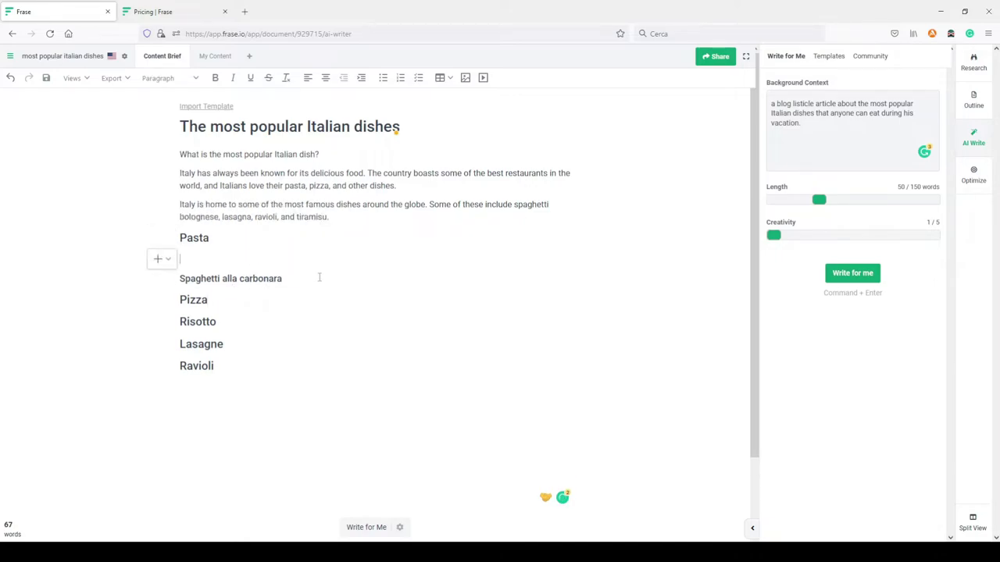
# Find the Pasta section among the competitor outlines in the SERP research, and expand it to read its text.
pyautogui.click(974, 65)
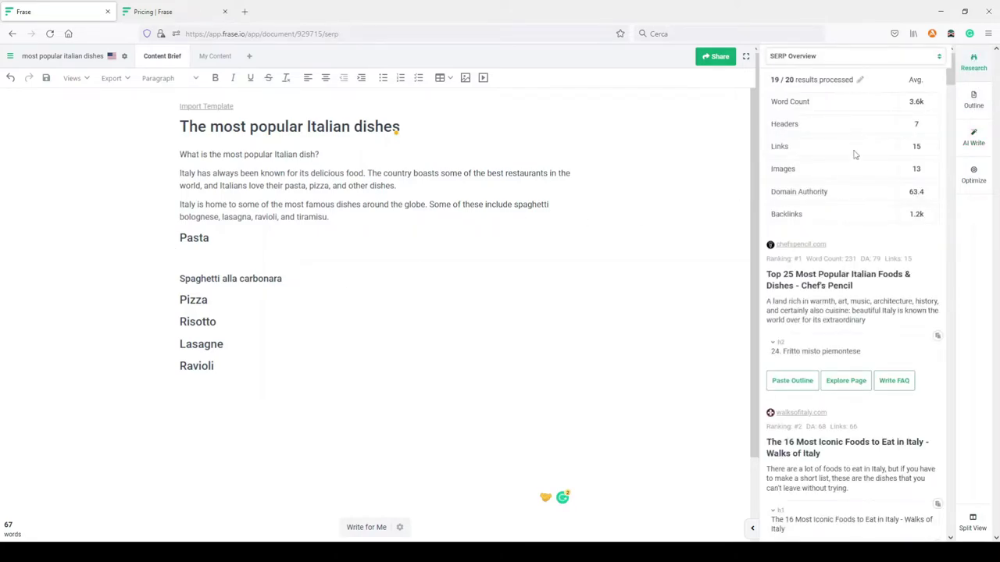
pyautogui.scroll(-10, 847, 305)
pyautogui.scroll(-10, 847, 305)
pyautogui.scroll(-5, 847, 305)
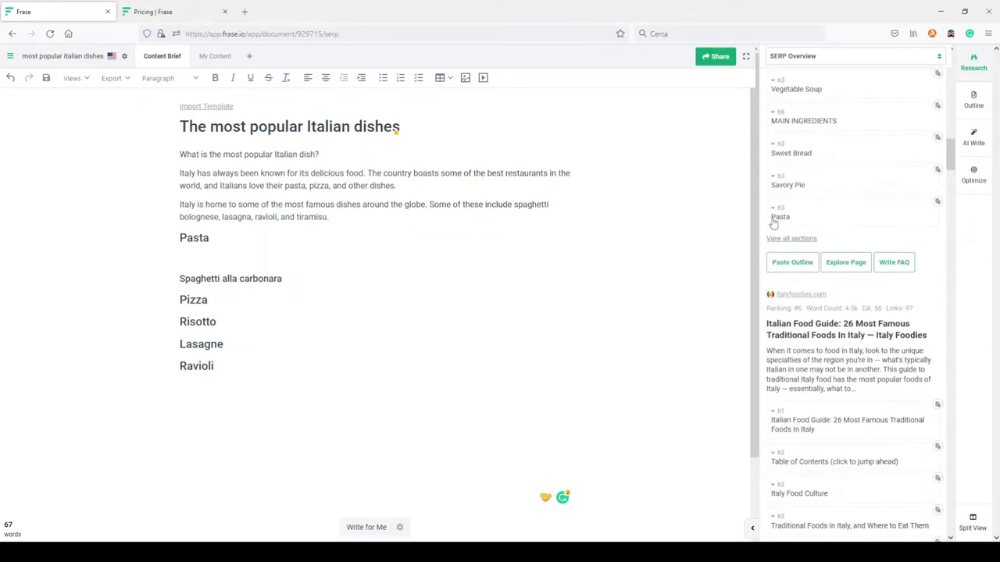
pyautogui.click(772, 209)
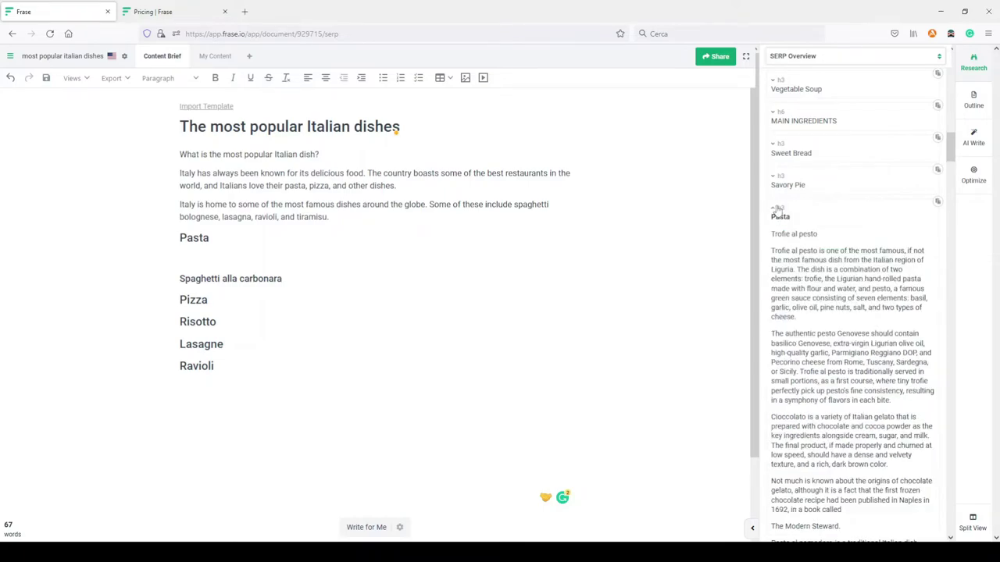
pyautogui.scroll(-3, 855, 259)
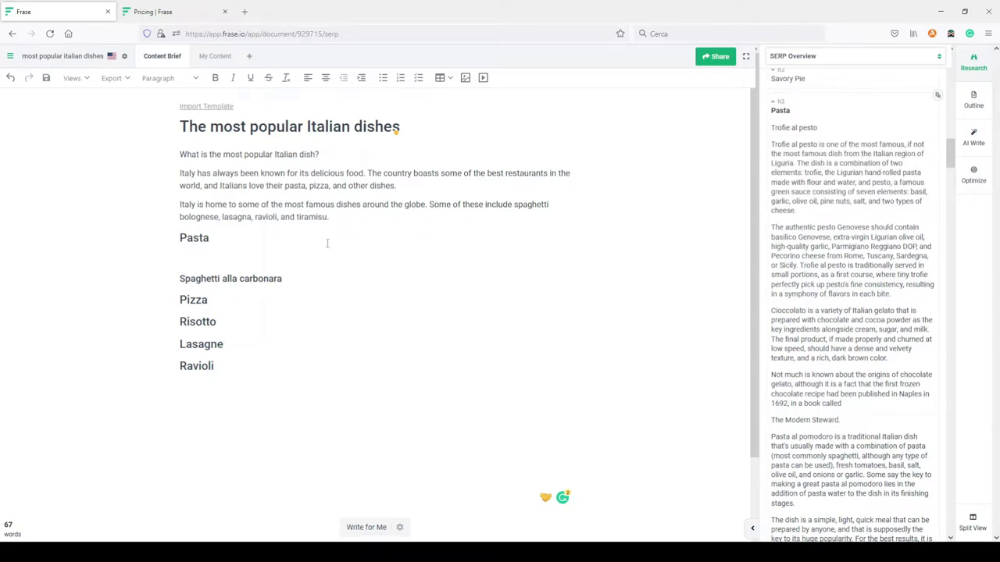
# Under Pasta, write "Pasta is well known all over the world, but it's a real tradition in Italy, where people" and let the AI writer continue.
pyautogui.click(199, 256)
pyautogui.write('Pasta is well known all over ')
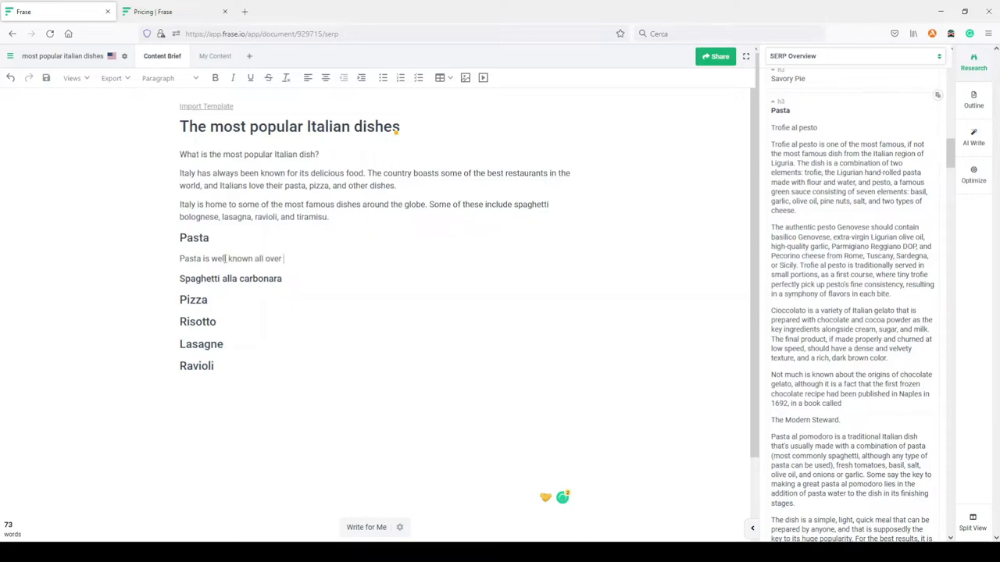
pyautogui.write("the world, but it's a tr")
pyautogui.press('BackSpace')
pyautogui.press('BackSpace')
pyautogui.press('BackSpace')
pyautogui.press('BackSpace')
pyautogui.press('BackSpace')
pyautogui.write('real tradition in Italy')
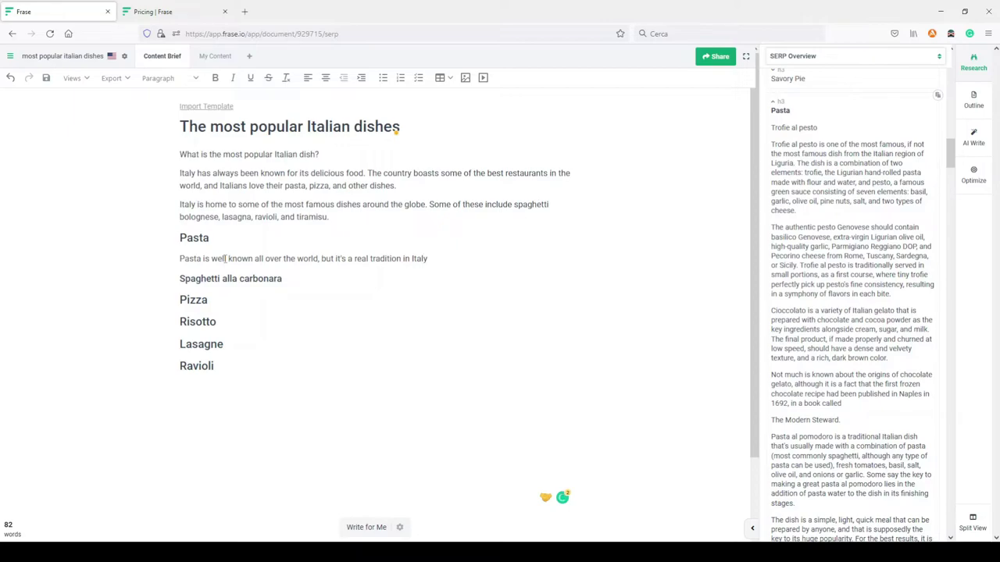
pyautogui.write(', where poeople')
pyautogui.click(360, 527)
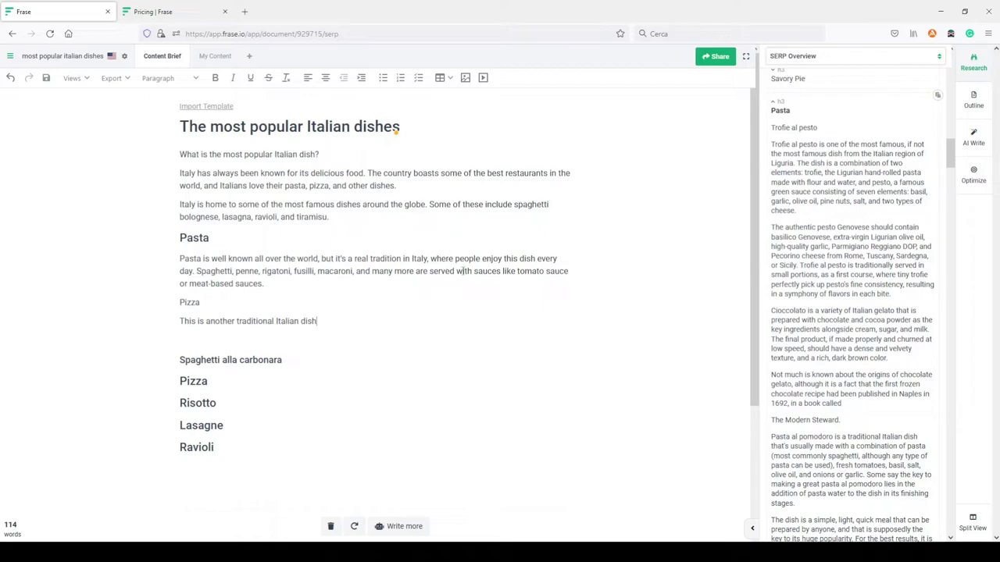
# Compare the generated Pasta paragraph with the competitor's Pasta section in the SERP research.
pyautogui.moveTo(442, 258); pyautogui.dragTo(576, 283)
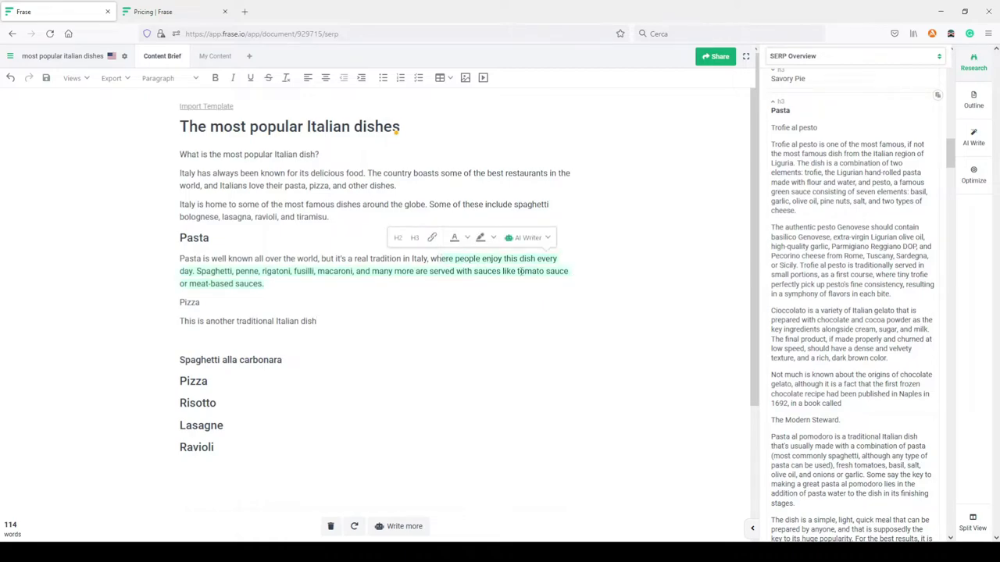
pyautogui.scroll(-2, 874, 386)
pyautogui.scroll(-4, 875, 385)
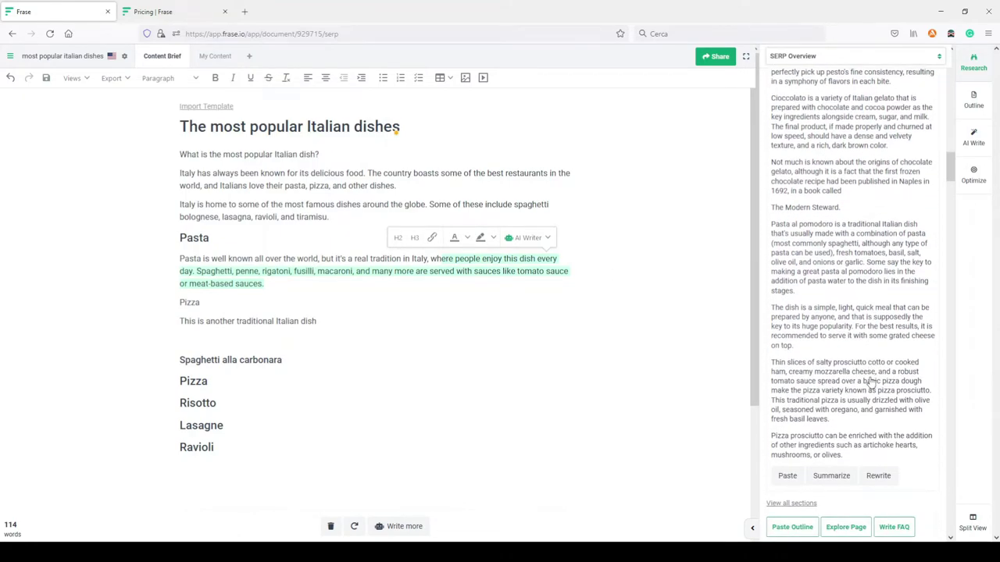
pyautogui.click(507, 303)
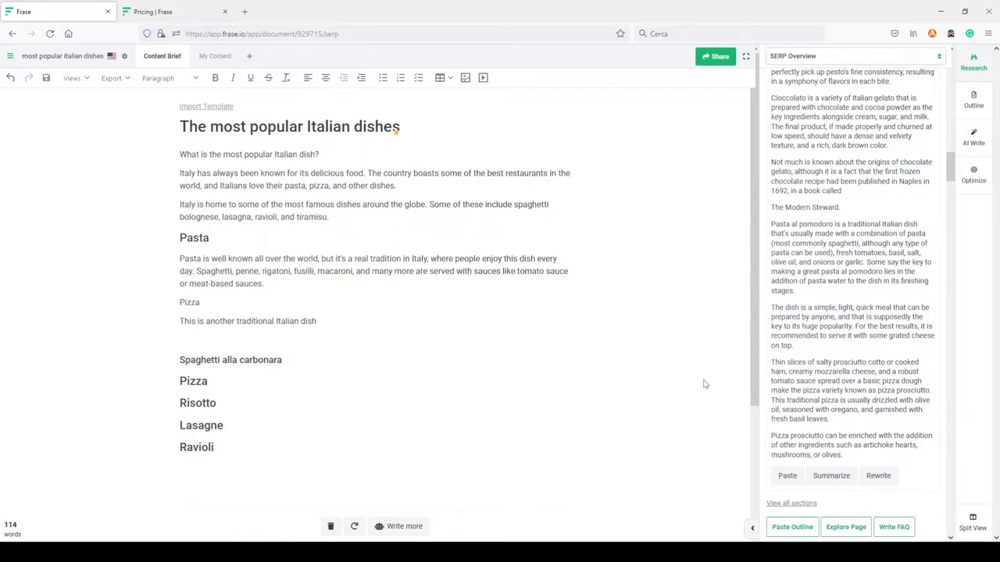
pyautogui.scroll(-1, 868, 437)
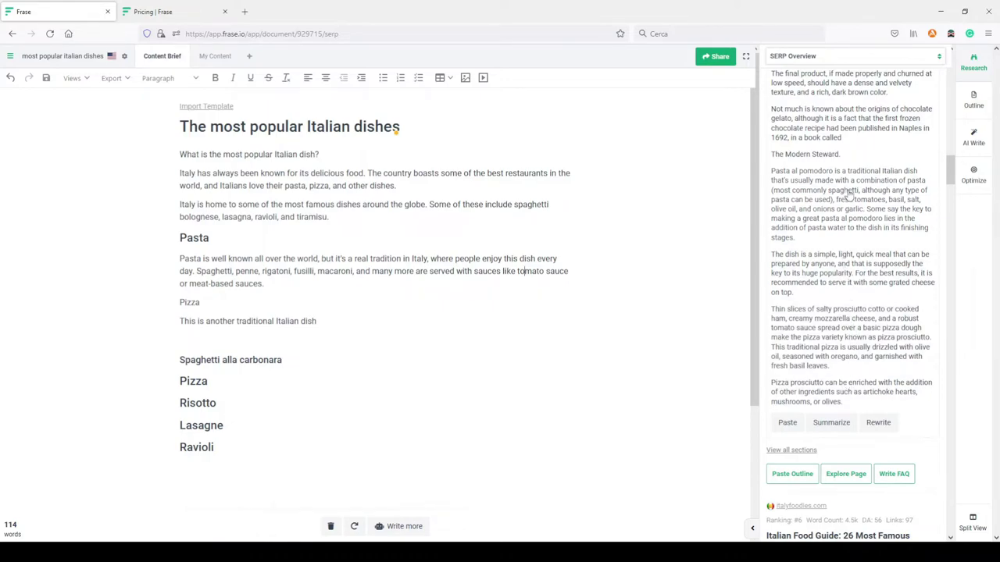
pyautogui.scroll(4, 850, 197)
pyautogui.scroll(-5, 847, 199)
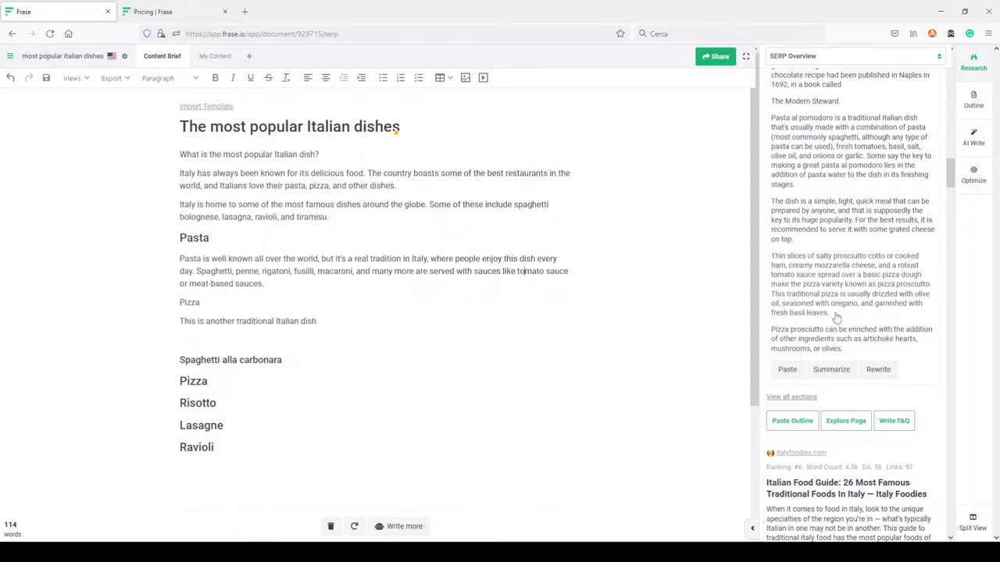
pyautogui.scroll(3, 844, 205)
pyautogui.scroll(-5, 844, 204)
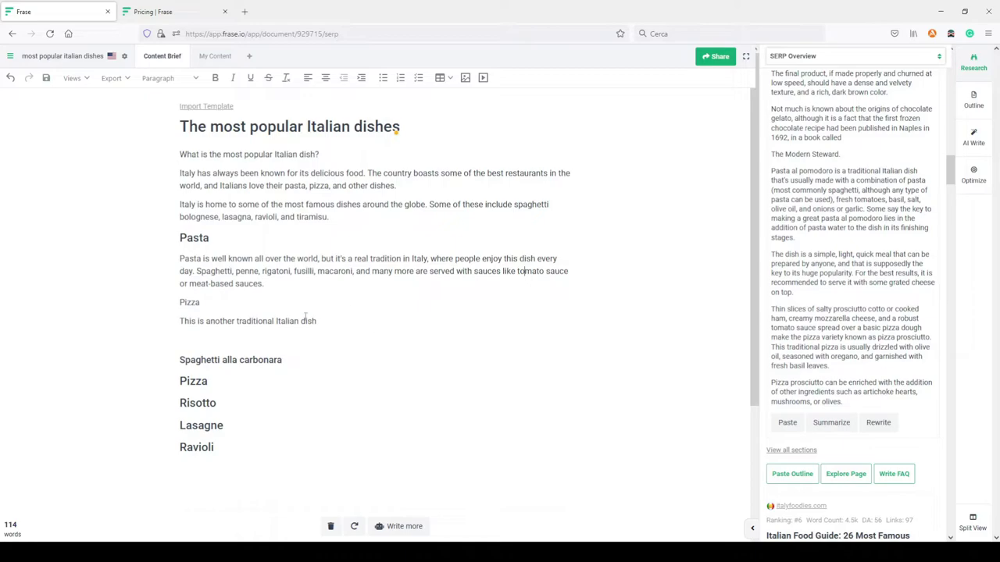
# Delete the generated "Pizza" line and the sentence "This is another traditional Italian dish" below the Pasta paragraph.
pyautogui.moveTo(323, 320); pyautogui.dragTo(317, 296)
pyautogui.press('BackSpace')
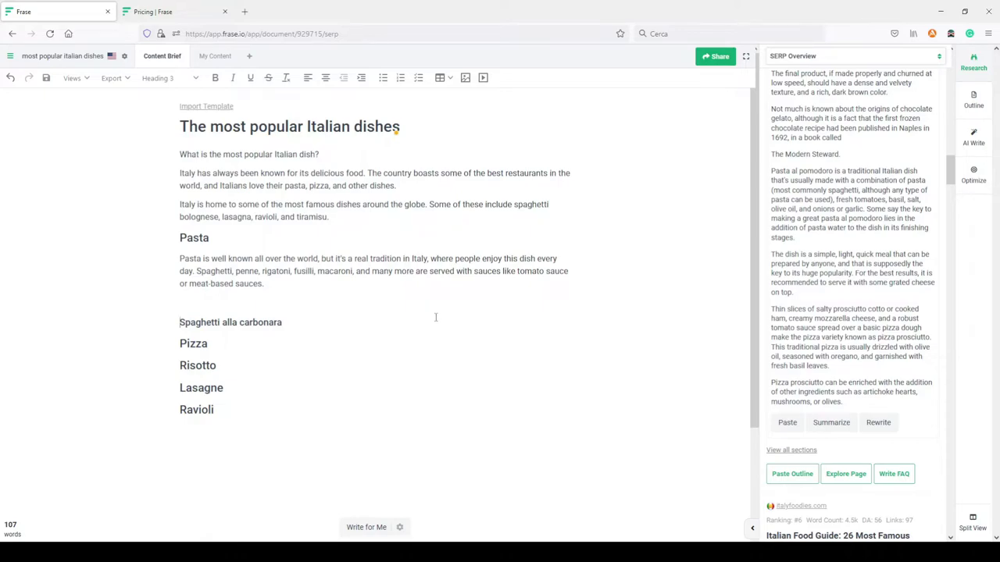
# Examine the article's optimization score and the long-tail topic list with its mention targets.
pyautogui.click(975, 178)
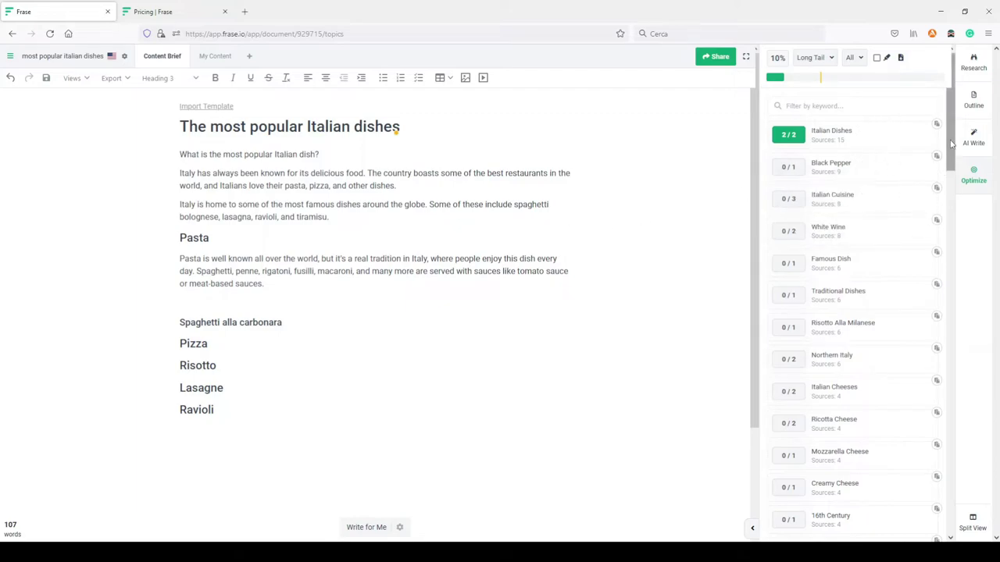
pyautogui.moveTo(949, 137); pyautogui.dragTo(966, 123)
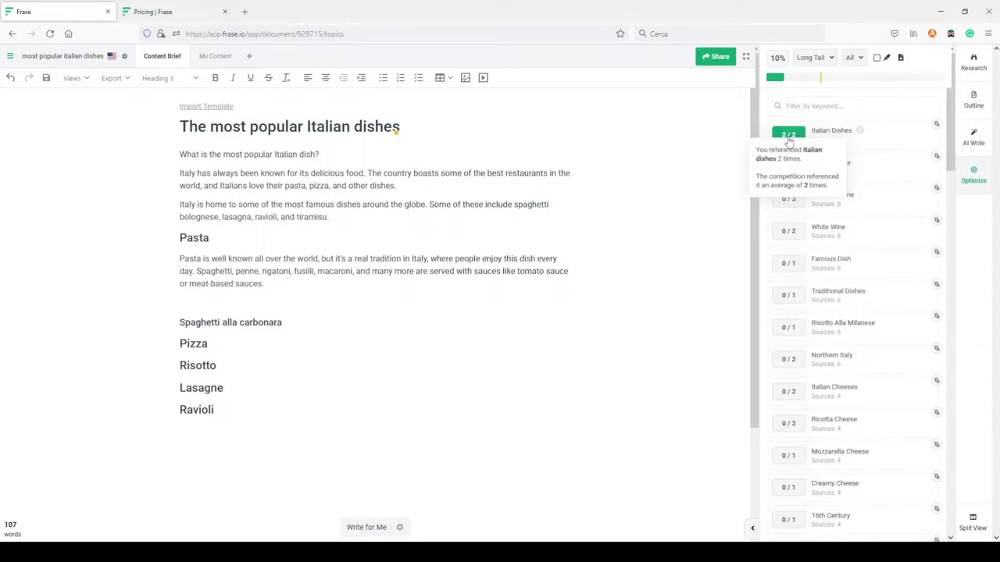
pyautogui.scroll(-5, 954, 109)
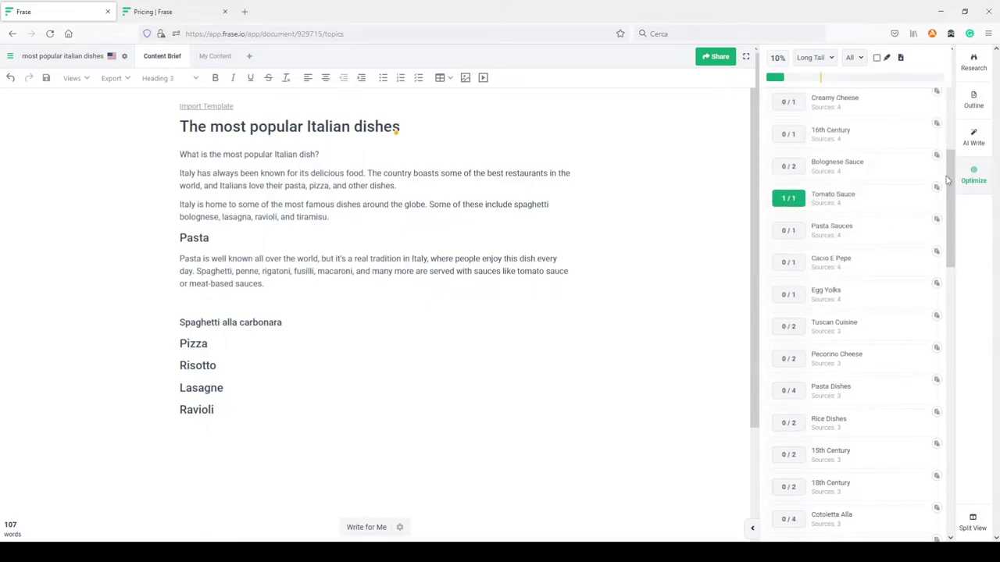
pyautogui.moveTo(953, 176); pyautogui.dragTo(942, 72)
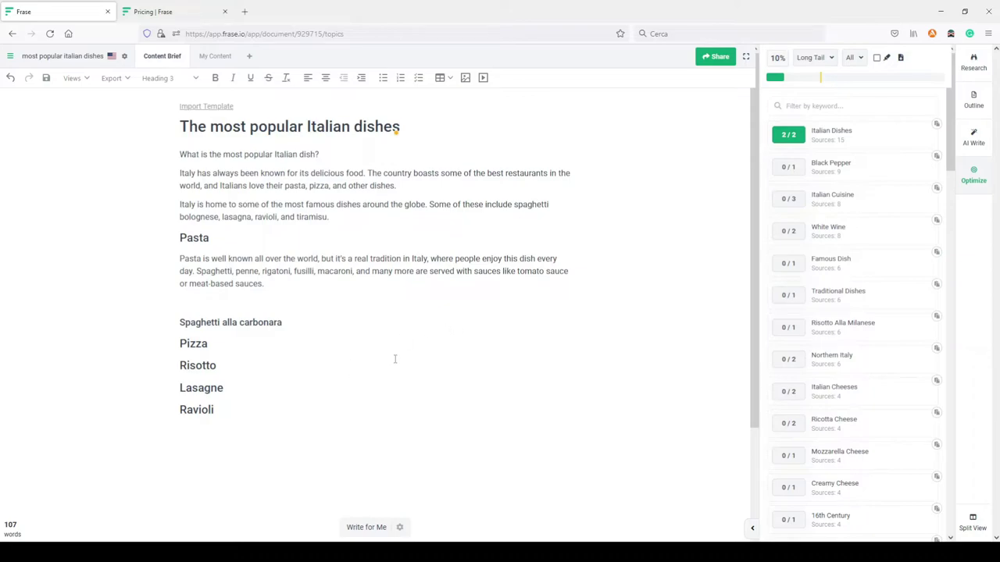
# Open the AI writer and delete the whole article body below the title "The most popular Italian dishes".
pyautogui.click(975, 138)
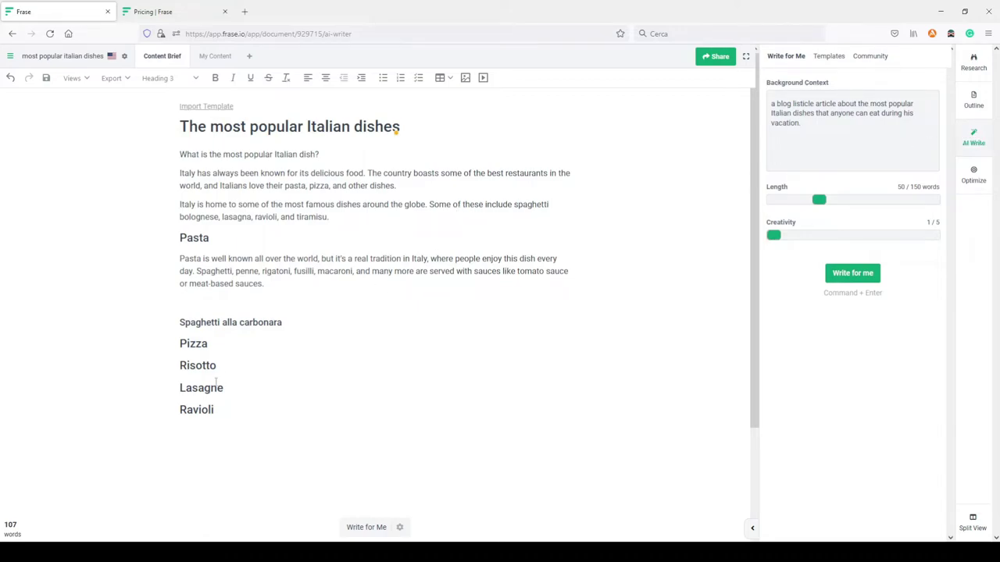
pyautogui.moveTo(220, 411); pyautogui.dragTo(130, 159)
pyautogui.press('BackSpace')
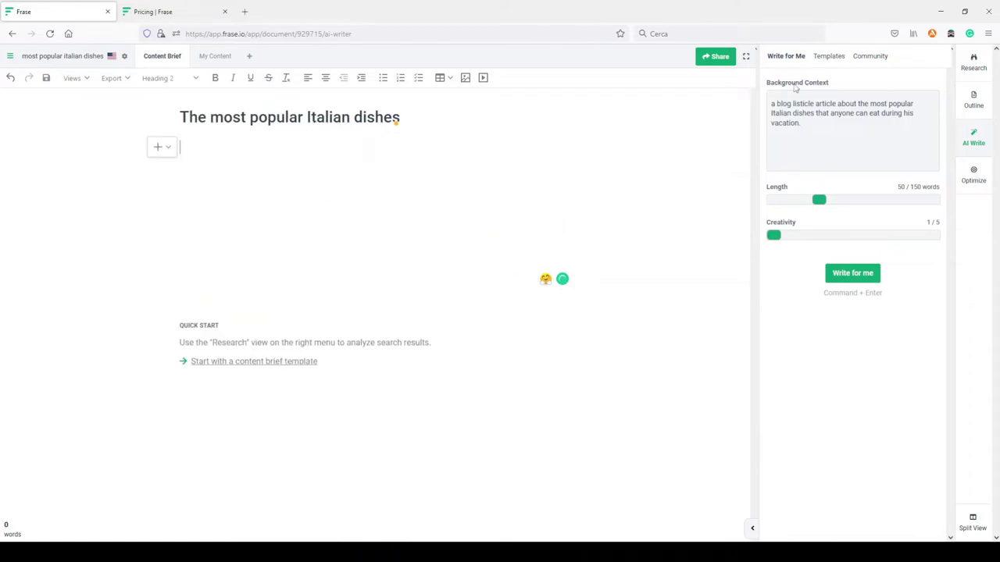
# Search the community AI templates for "listicle" and open "[RT] Listicle With Paragraphs (V3.5)".
pyautogui.click(875, 58)
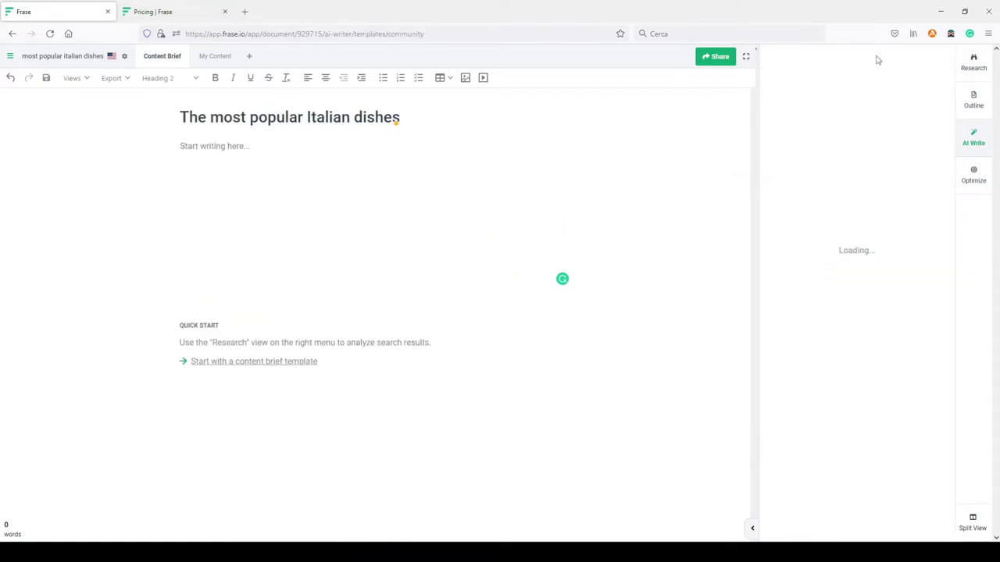
pyautogui.click(805, 86)
pyautogui.write('listicle')
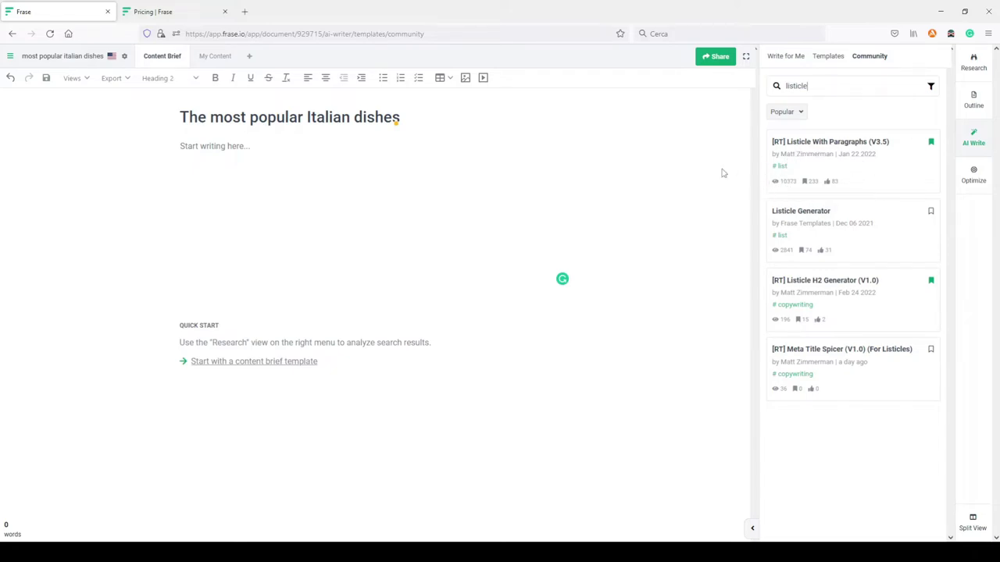
pyautogui.click(821, 143)
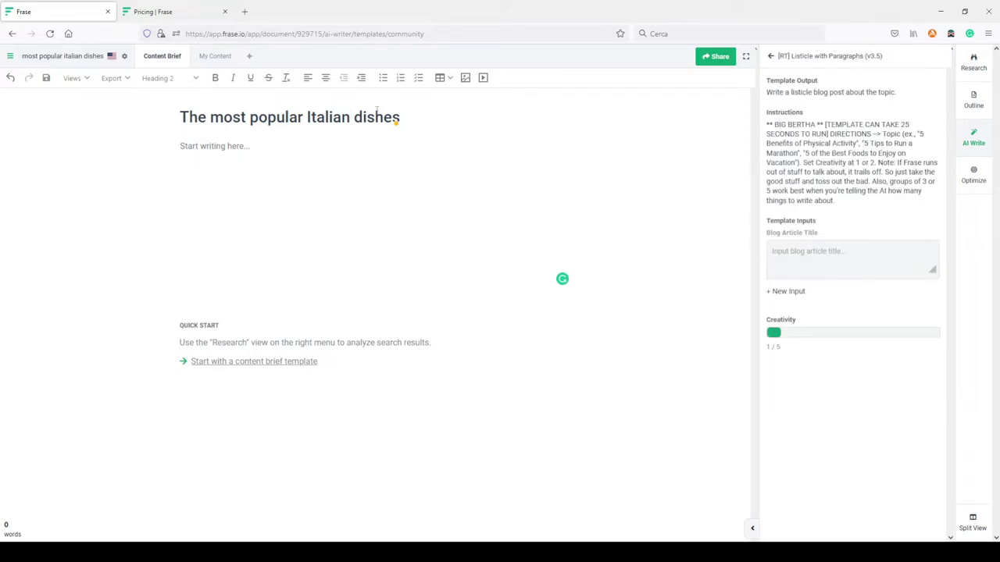
# Reuse the article's title to set the template's blog article title to "The 7 most popular Italian dishes to eat during your vacation".
pyautogui.moveTo(404, 121); pyautogui.dragTo(175, 121)
pyautogui.hotkey('ctrl', 'c')
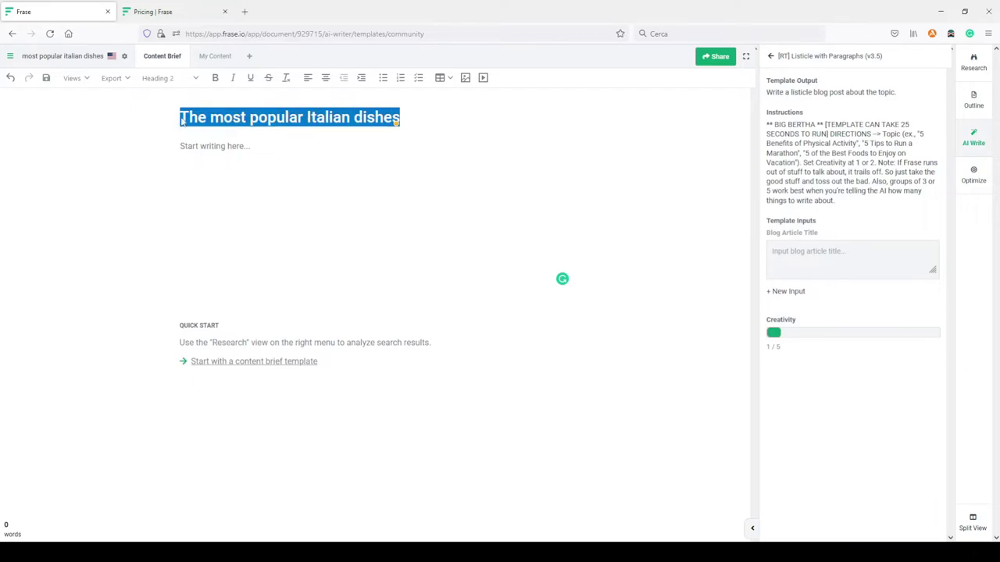
pyautogui.click(805, 250)
pyautogui.hotkey('ctrl', 'v')
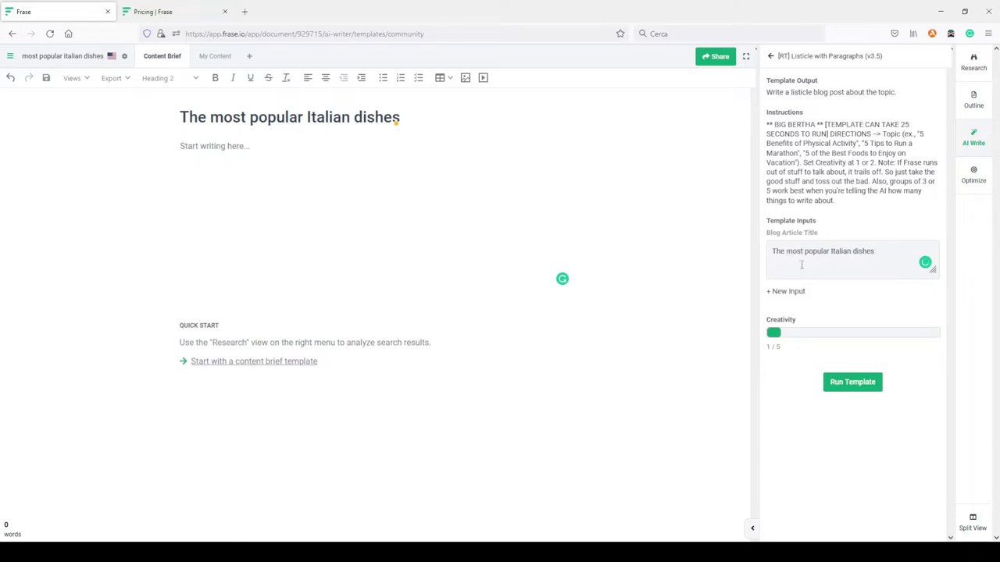
pyautogui.write('7')
pyautogui.write('to eat')
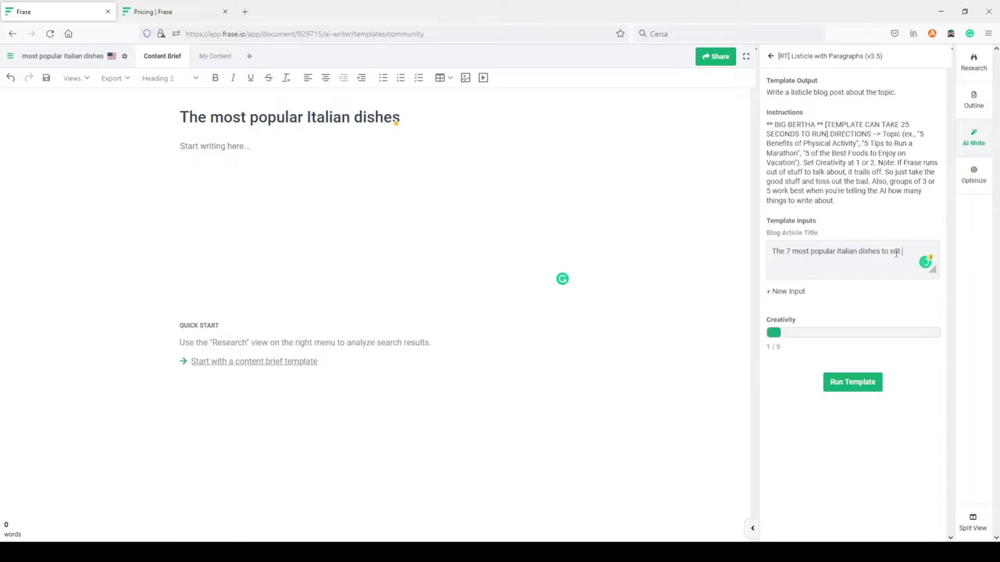
pyautogui.write(' during your vacation')
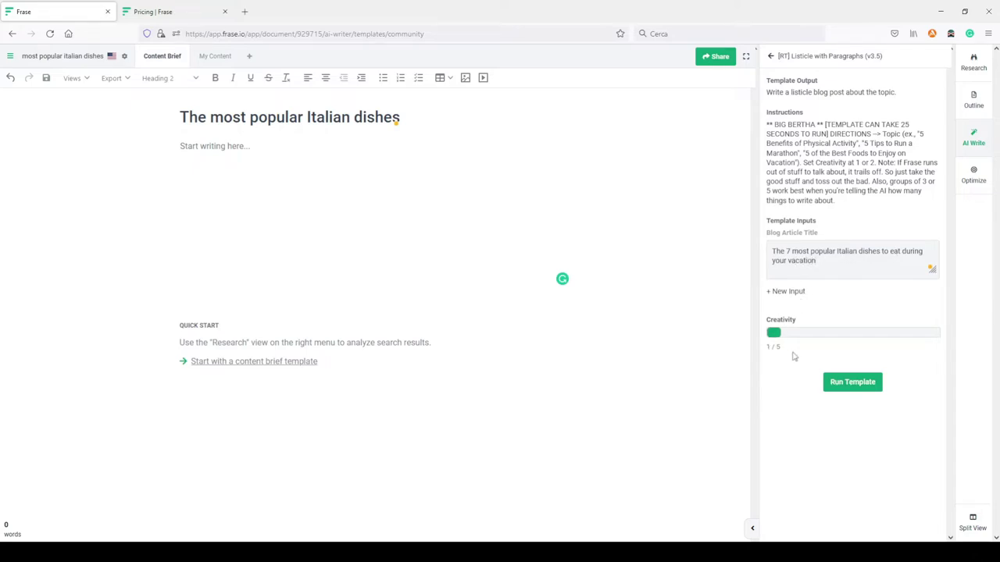
# Run the listicle template and insert its generated output below the article title.
pyautogui.click(852, 385)
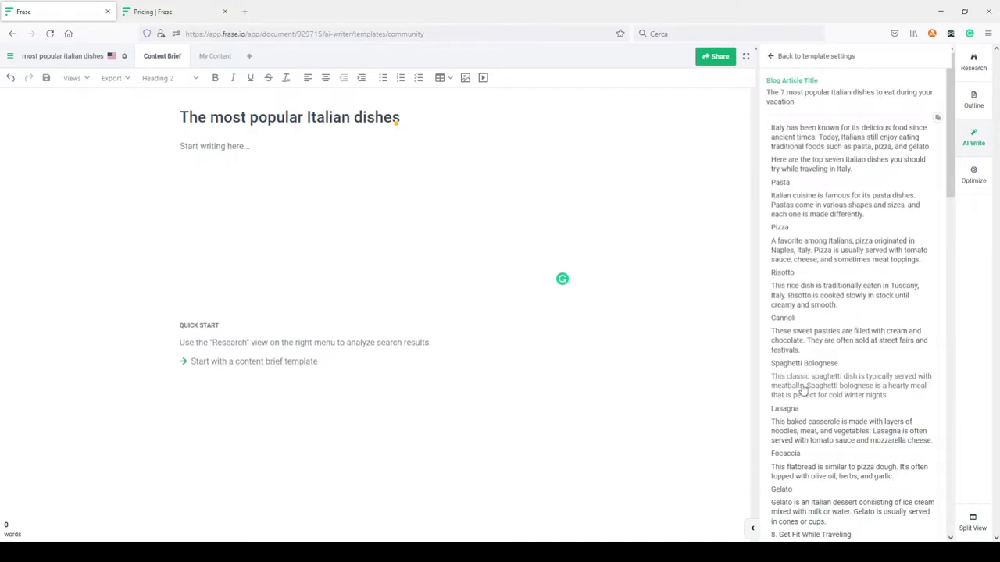
pyautogui.click(190, 151)
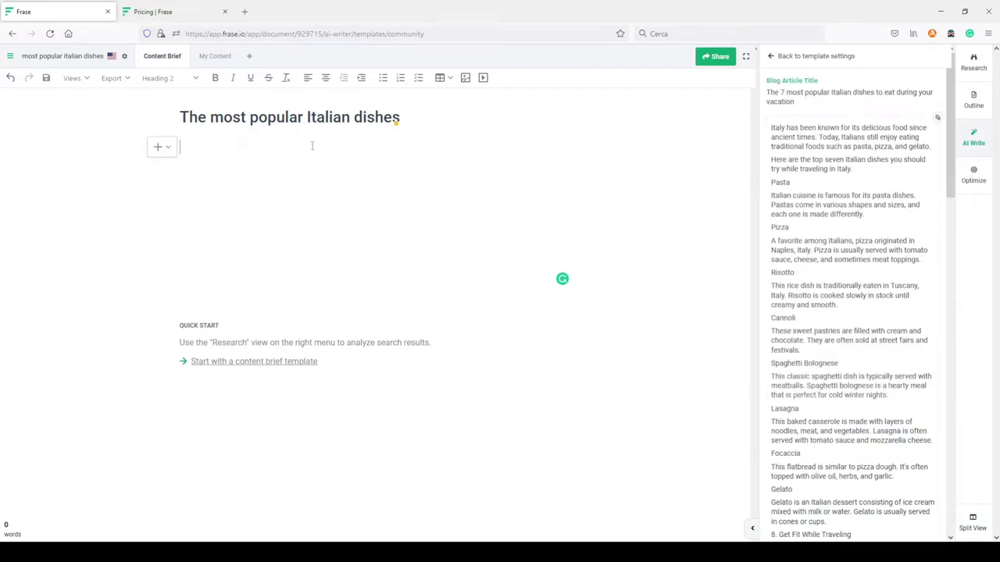
pyautogui.click(937, 118)
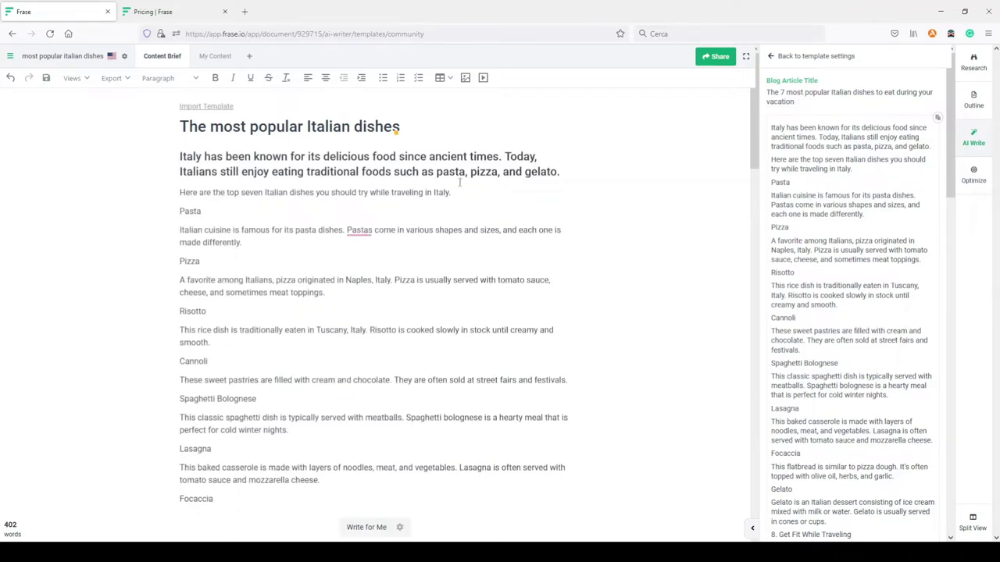
# Change the inserted opening text, "Italy has been known for its delicious food since ancient times", from heading to Paragraph style.
pyautogui.moveTo(582, 174); pyautogui.dragTo(179, 156)
pyautogui.click(161, 77)
pyautogui.click(164, 96)
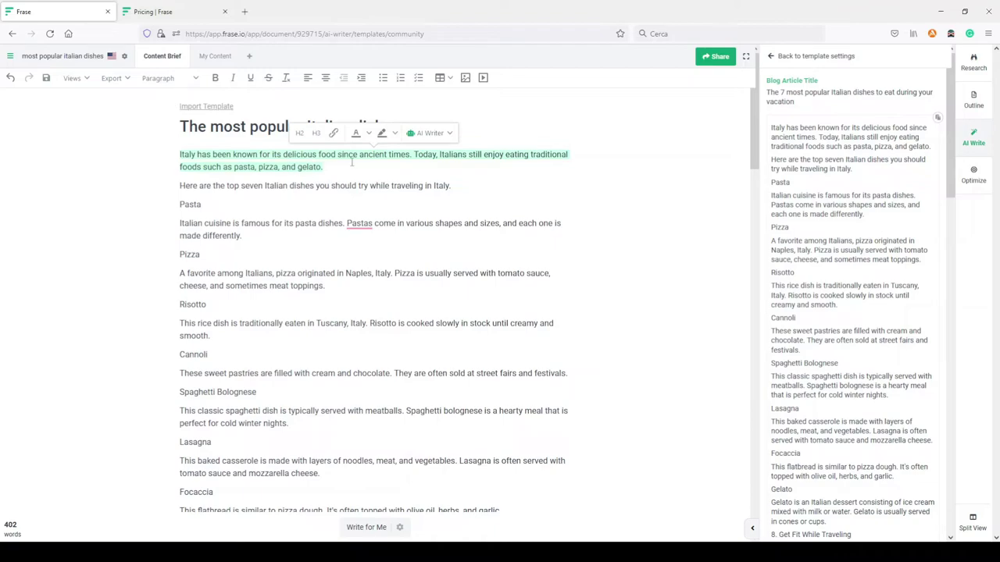
pyautogui.click(434, 183)
pyautogui.moveTo(458, 190); pyautogui.dragTo(179, 154)
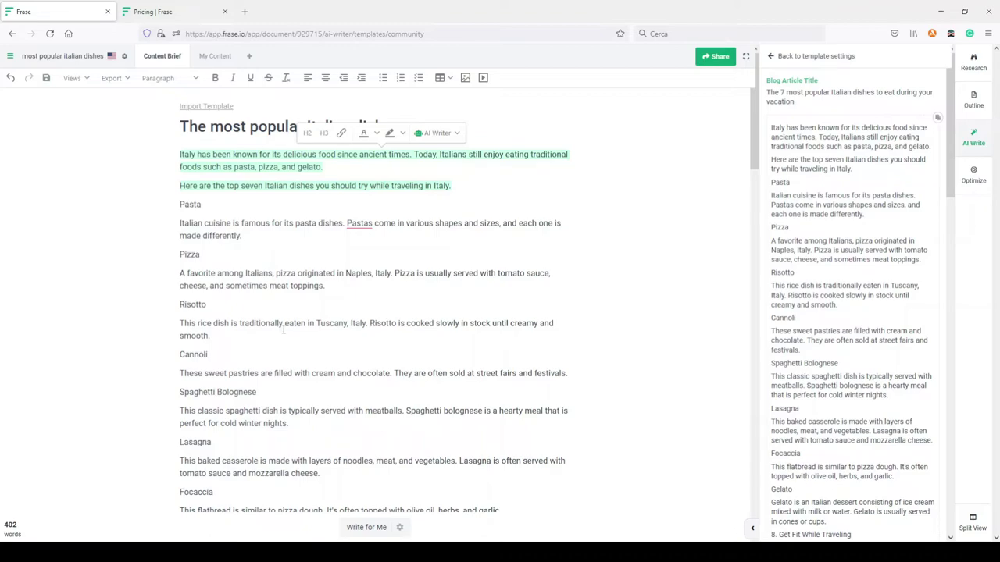
pyautogui.click(461, 286)
# Delete the packing list starting at "-sunscreen" and the line "Stay safe and healthy by packing these items:" above it.
pyautogui.scroll(-2, 461, 286)
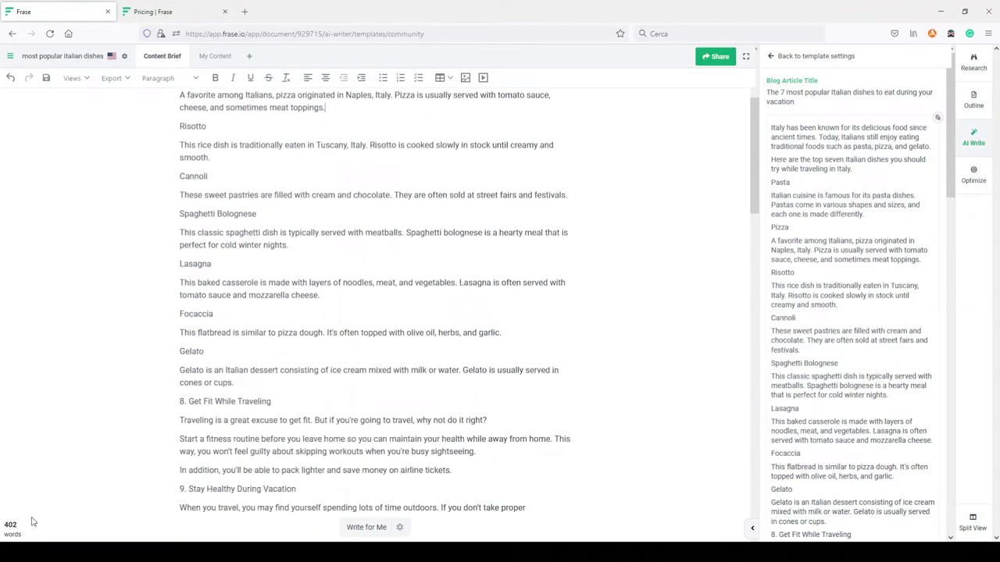
pyautogui.moveTo(25, 530); pyautogui.dragTo(3, 525)
pyautogui.click(333, 352)
pyautogui.scroll(-5, 424, 305)
pyautogui.scroll(-9, 424, 305)
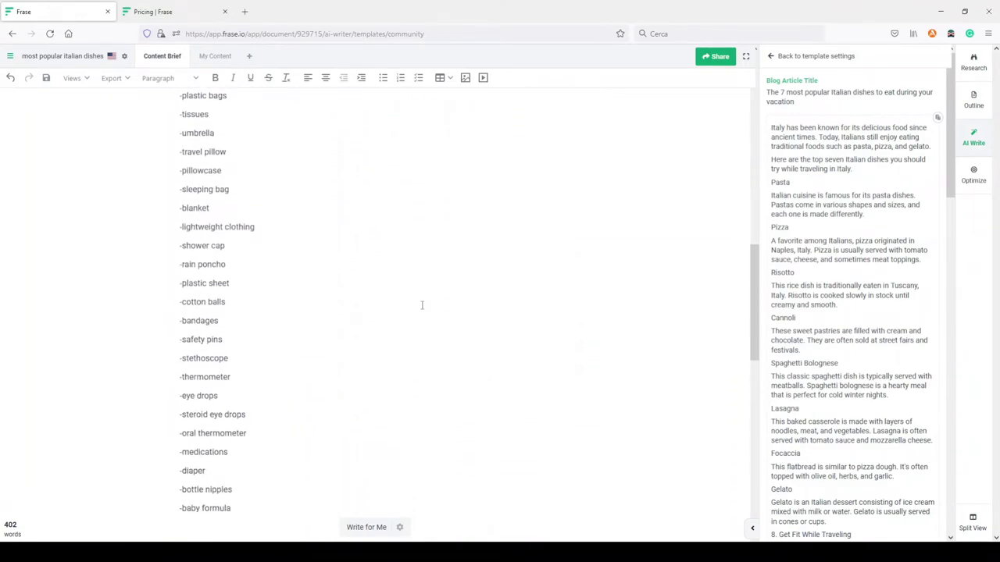
pyautogui.moveTo(207, 281); pyautogui.dragTo(122, 417)
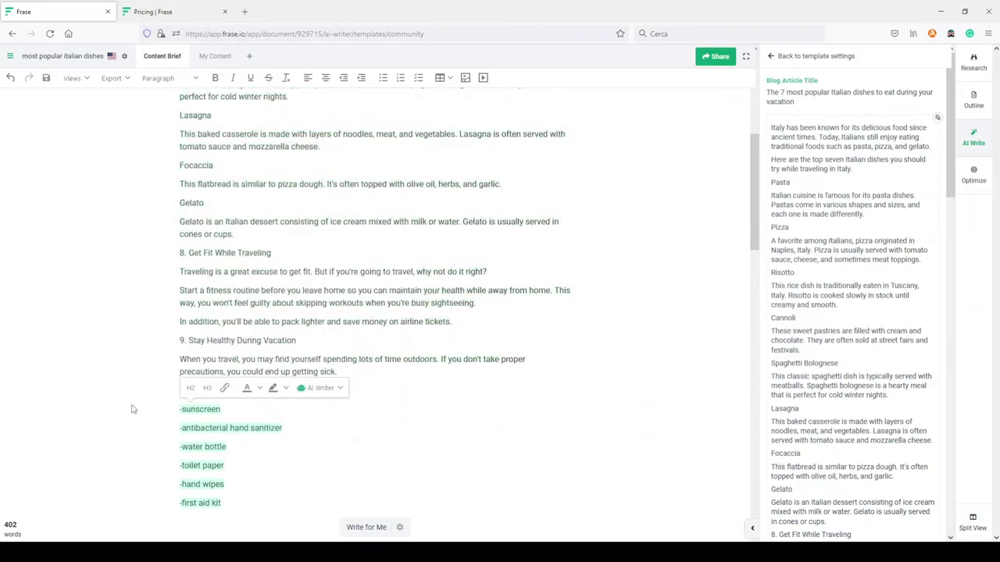
pyautogui.press('BackSpace')
pyautogui.moveTo(367, 388); pyautogui.dragTo(105, 397)
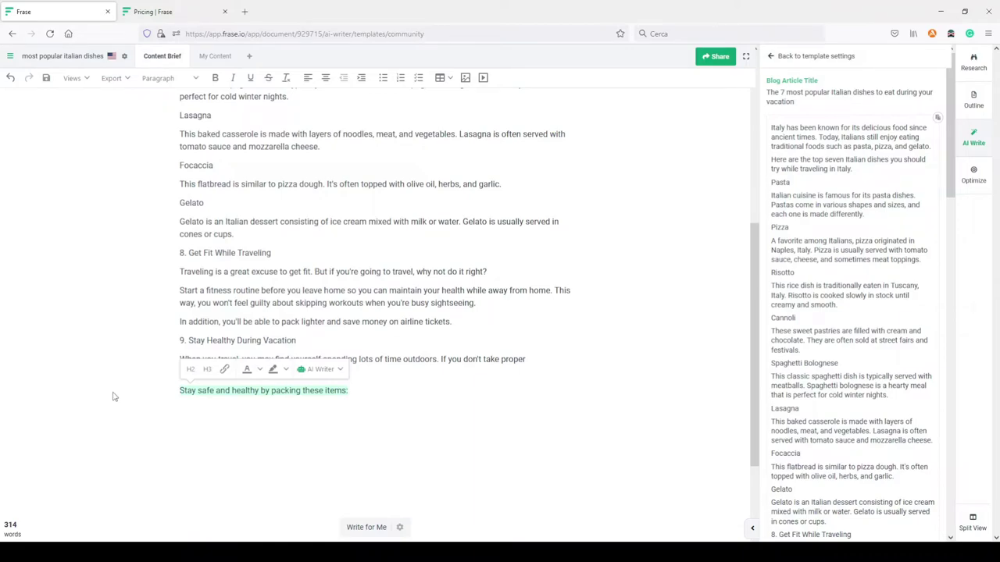
pyautogui.press('BackSpace')
# Format the section names Pasta, Pizza and Risotto as H2 headings.
pyautogui.scroll(5, 466, 316)
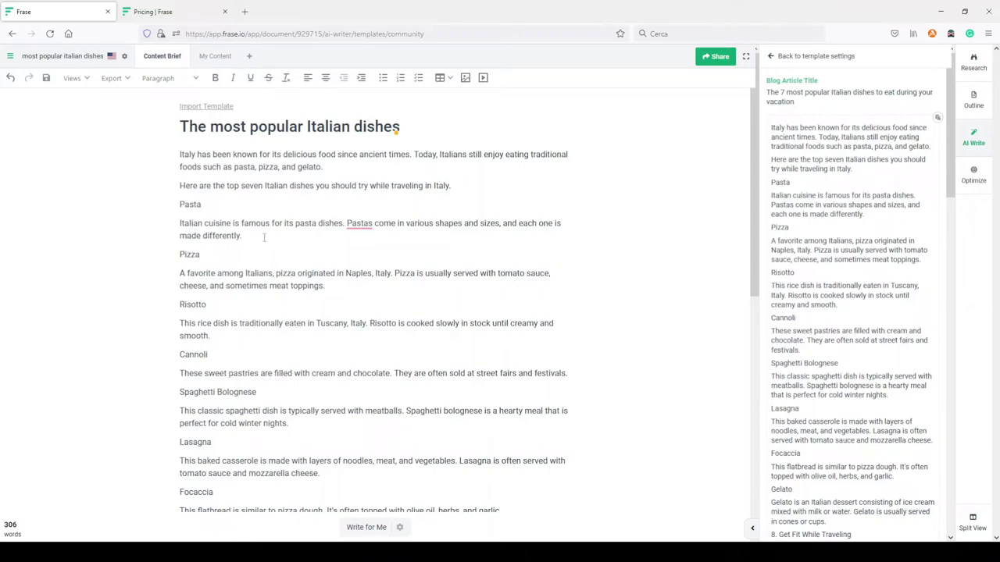
pyautogui.moveTo(212, 204); pyautogui.dragTo(177, 205)
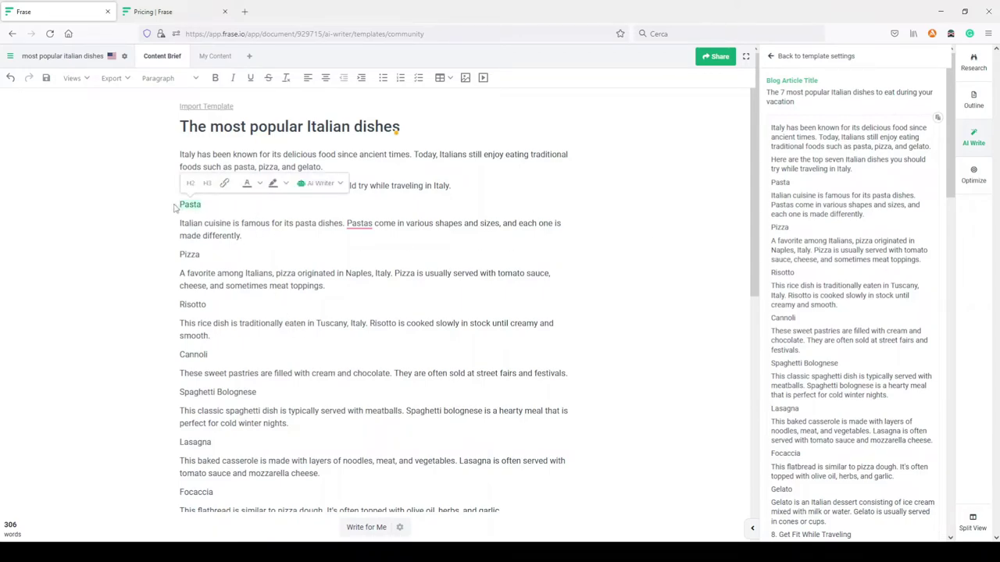
pyautogui.click(190, 183)
pyautogui.moveTo(201, 262); pyautogui.dragTo(168, 263)
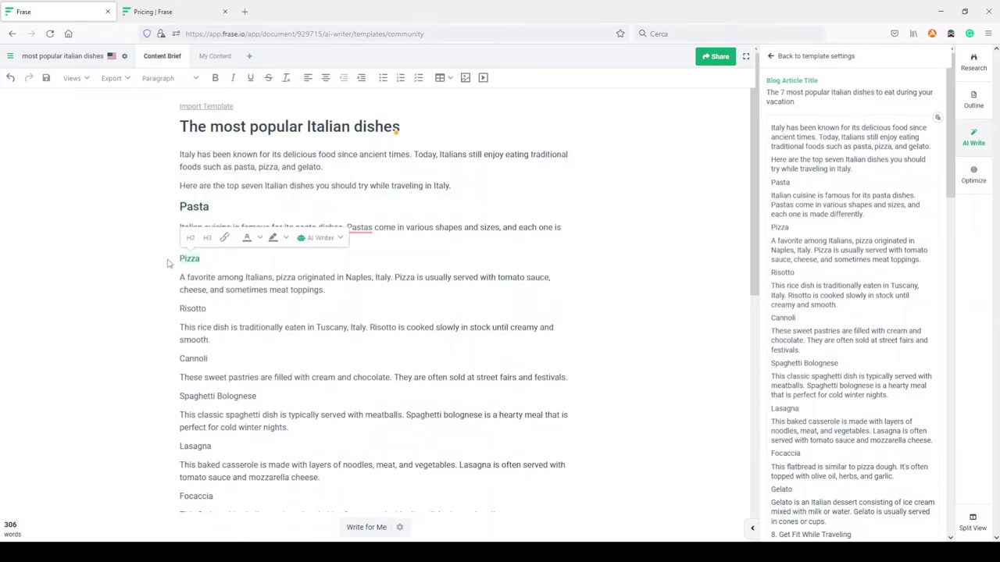
pyautogui.click(190, 238)
pyautogui.moveTo(213, 314); pyautogui.dragTo(166, 313)
pyautogui.click(190, 292)
# Format the section names Cannoli, Lasagna and Focaccia as H2 headings.
pyautogui.scroll(-1, 213, 304)
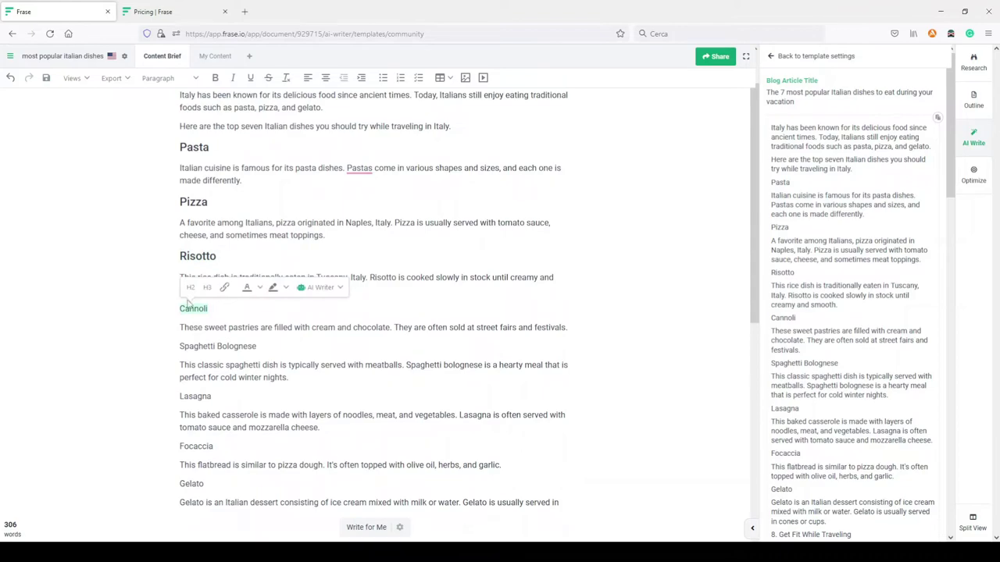
pyautogui.click(190, 287)
pyautogui.scroll(-1, 227, 335)
pyautogui.moveTo(220, 342); pyautogui.dragTo(145, 346)
pyautogui.click(190, 321)
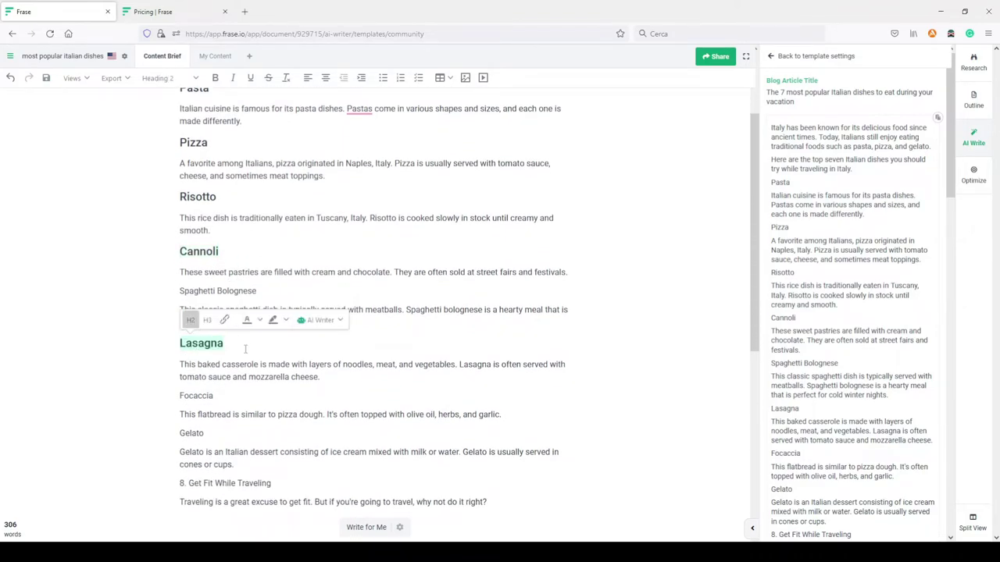
pyautogui.scroll(-1, 234, 339)
pyautogui.moveTo(221, 338); pyautogui.dragTo(168, 342)
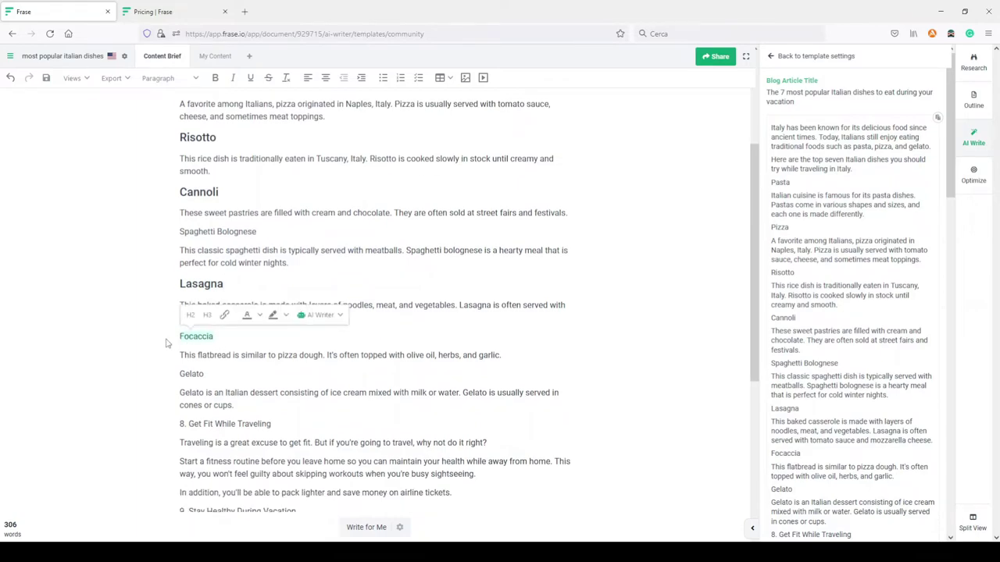
pyautogui.click(190, 316)
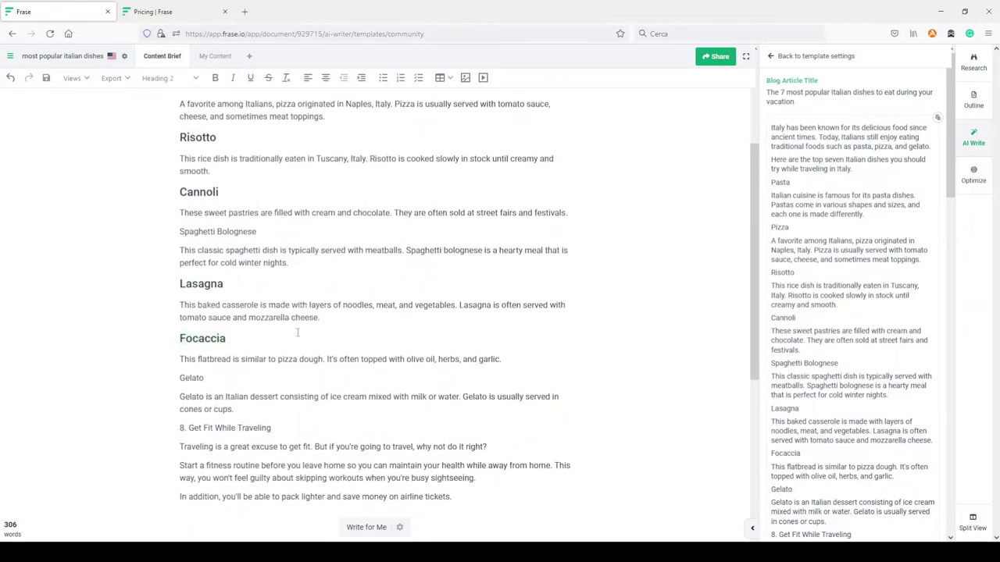
# Review the formatted listicle from introduction to end, checking the length of its sections and the word count.
pyautogui.scroll(-1, 328, 320)
pyautogui.scroll(2, 407, 304)
pyautogui.scroll(3, 408, 305)
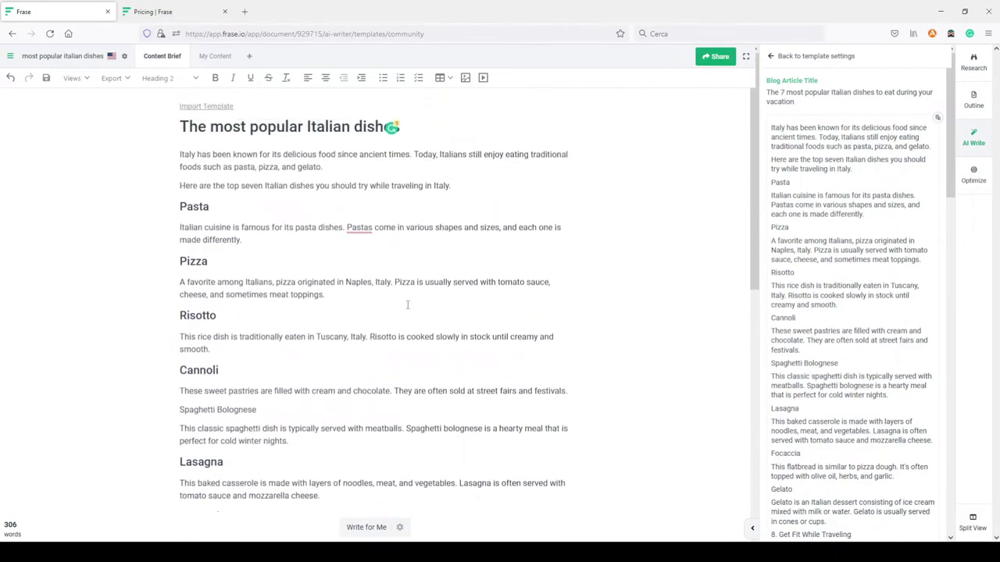
pyautogui.scroll(-2, 366, 298)
pyautogui.scroll(-2, 366, 298)
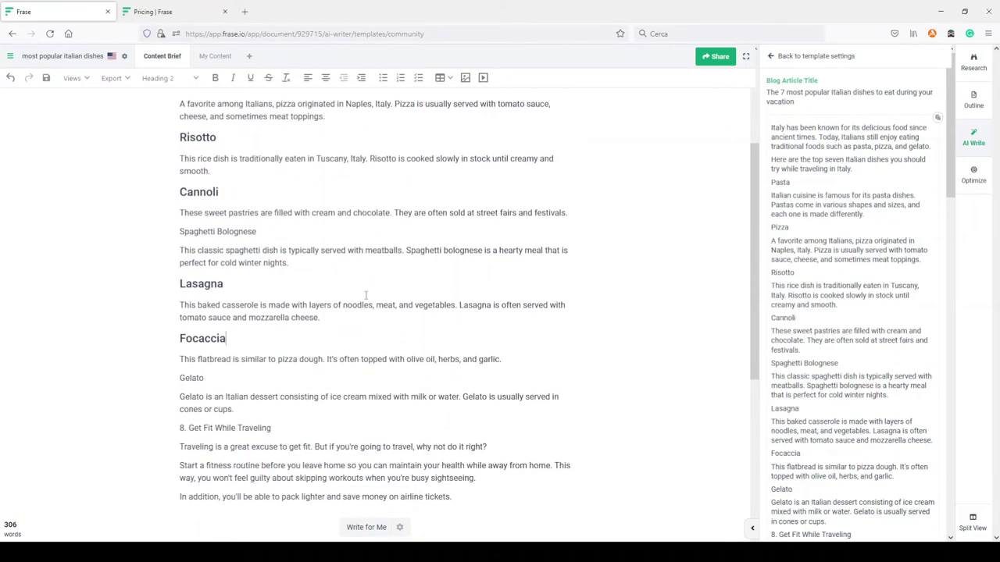
pyautogui.scroll(4, 366, 293)
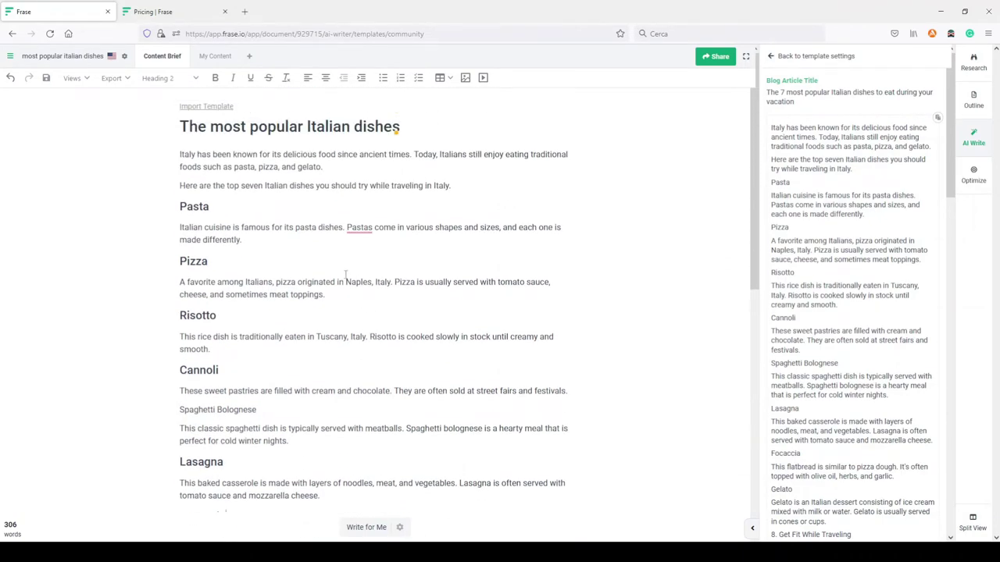
pyautogui.tripleClick(336, 295)
pyautogui.click(303, 295)
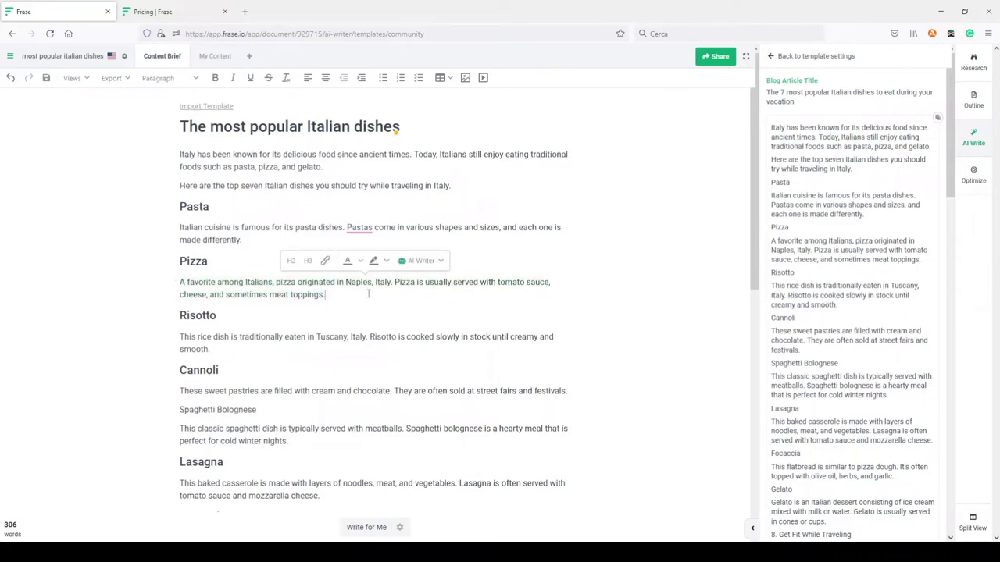
pyautogui.scroll(-5, 431, 342)
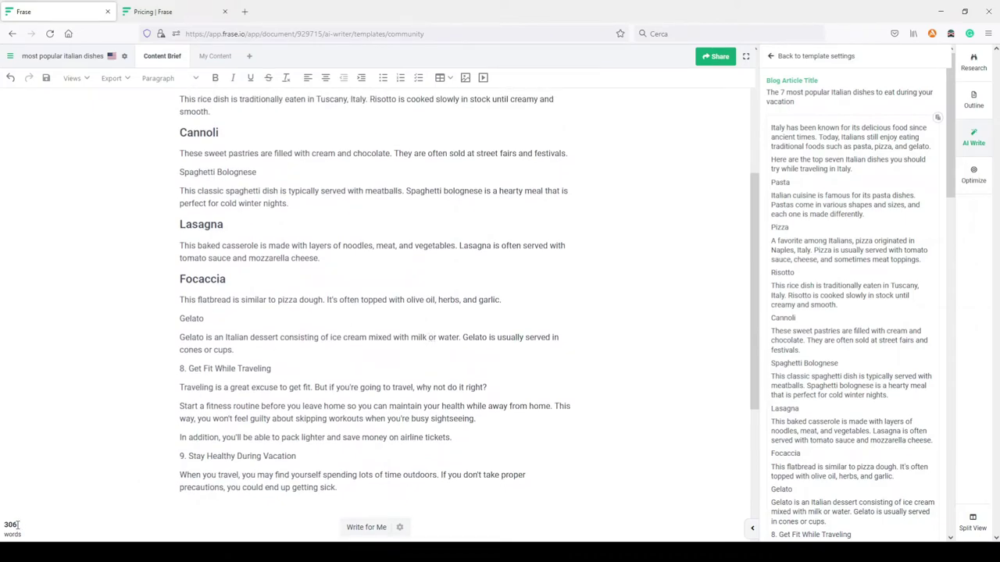
pyautogui.scroll(5, 317, 446)
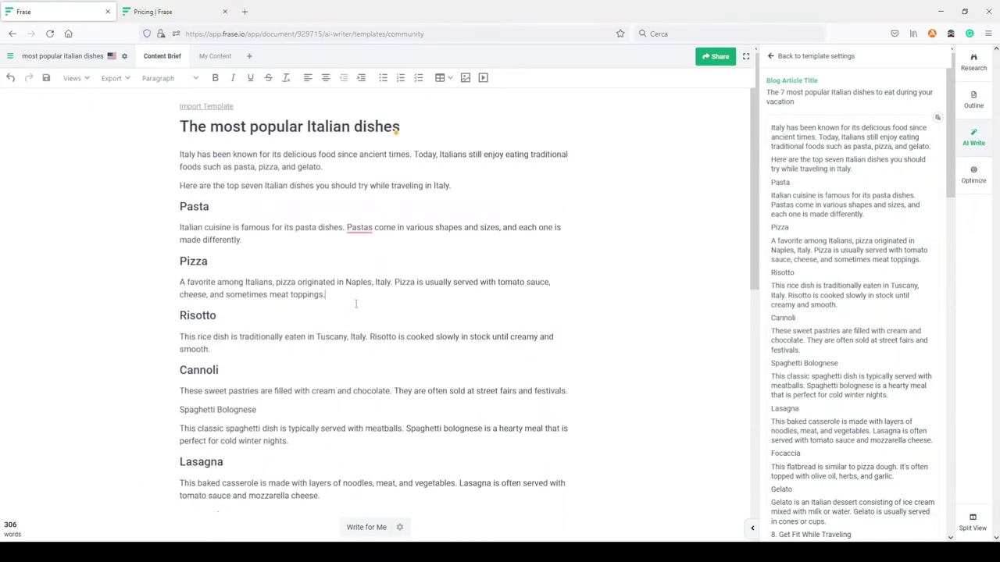
pyautogui.scroll(-8, 356, 302)
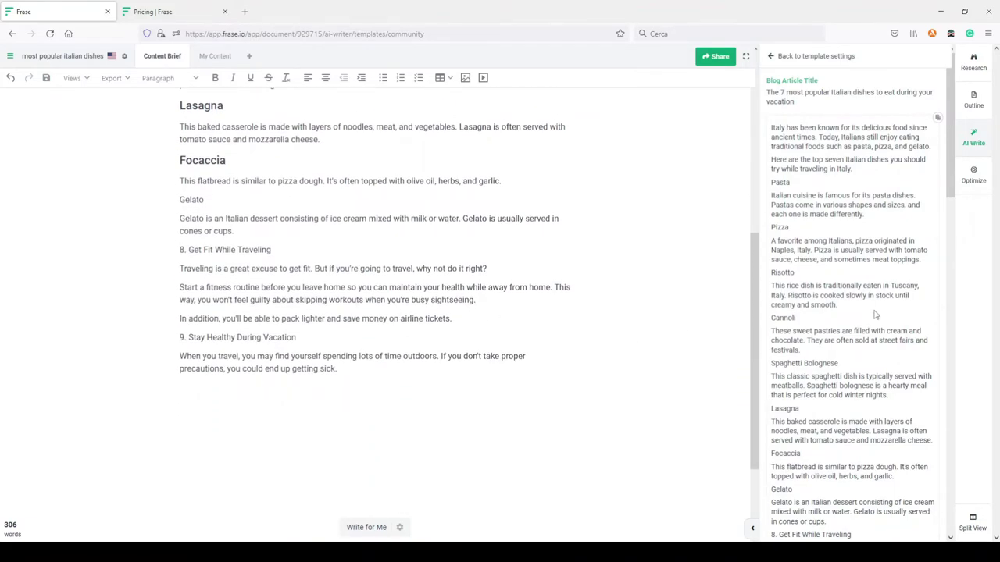
# Generate another listicle version from the same template below the first output.
pyautogui.scroll(-5, 866, 323)
pyautogui.scroll(-10, 865, 322)
pyautogui.click(786, 363)
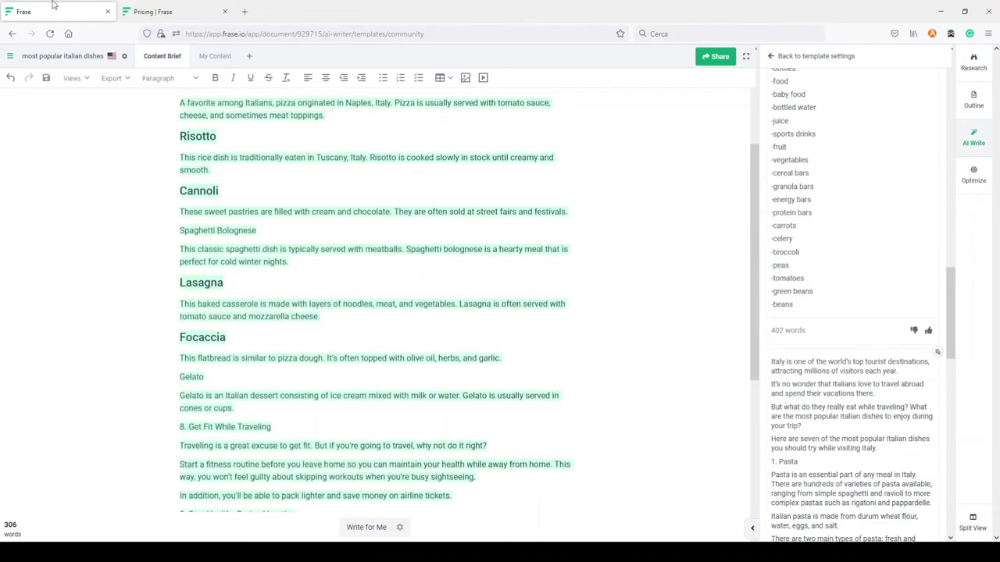
# Delete the article body and insert the second generated listicle, beginning "Italy is one of the world's top tourist destinations".
pyautogui.press('BackSpace')
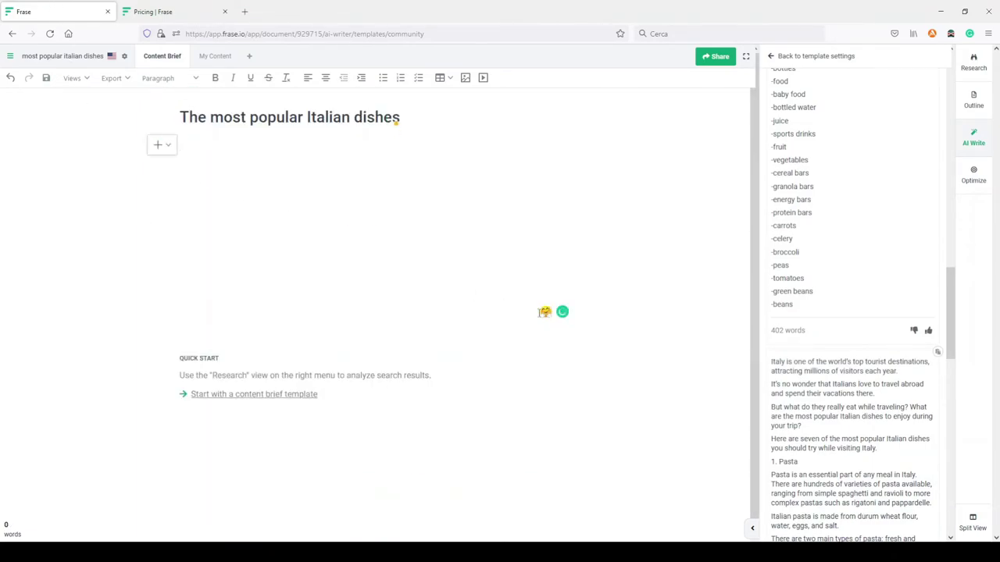
pyautogui.scroll(-3, 847, 391)
pyautogui.scroll(2, 922, 343)
pyautogui.click(938, 299)
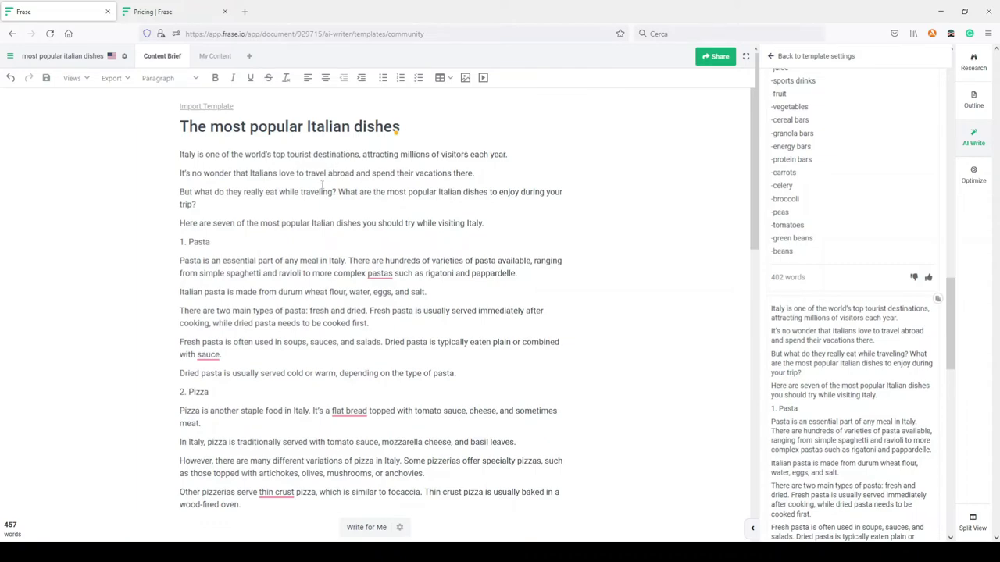
# Review the inserted listicle from introduction to end, and return to the community template list.
pyautogui.scroll(-5, 305, 196)
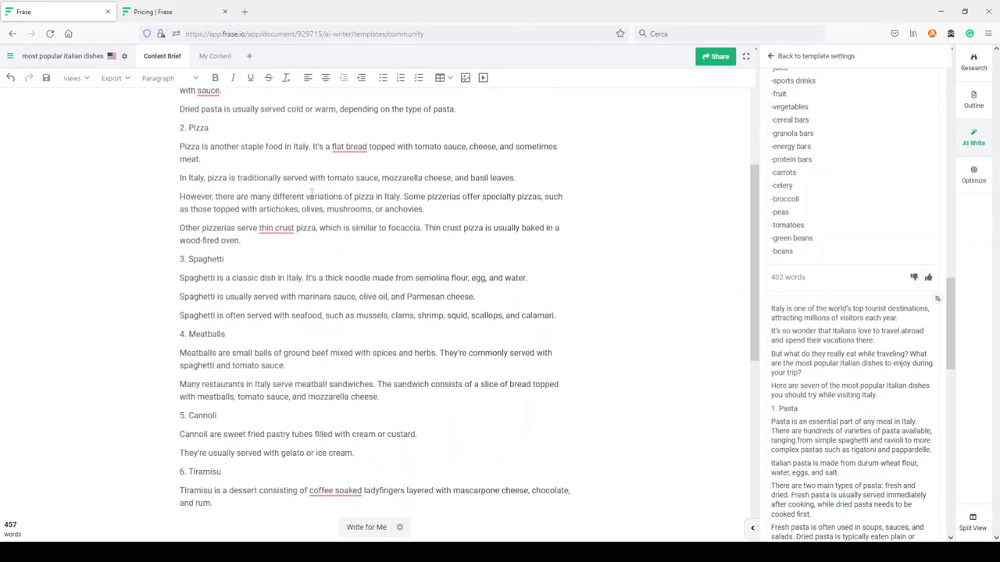
pyautogui.scroll(4, 311, 187)
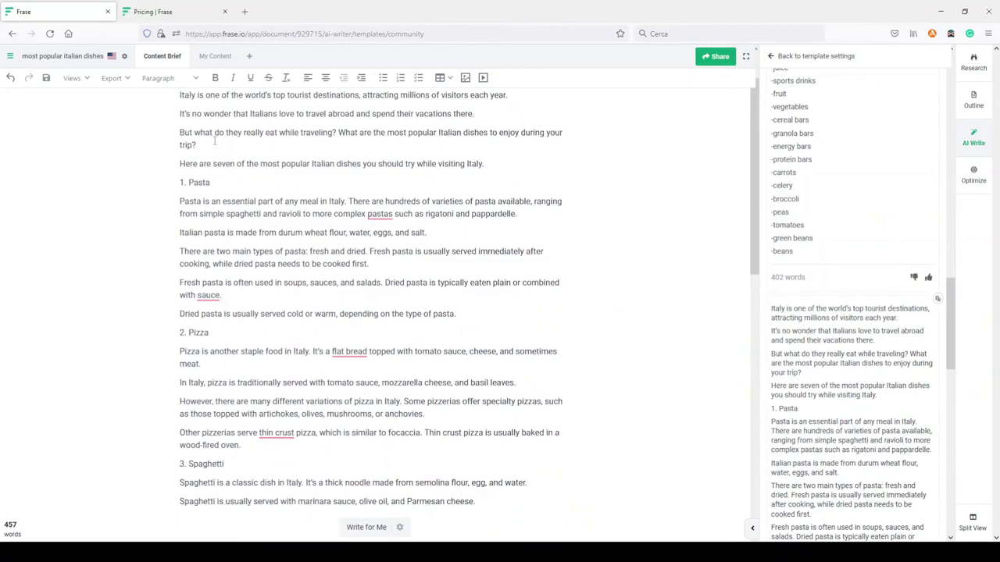
pyautogui.scroll(-6, 298, 249)
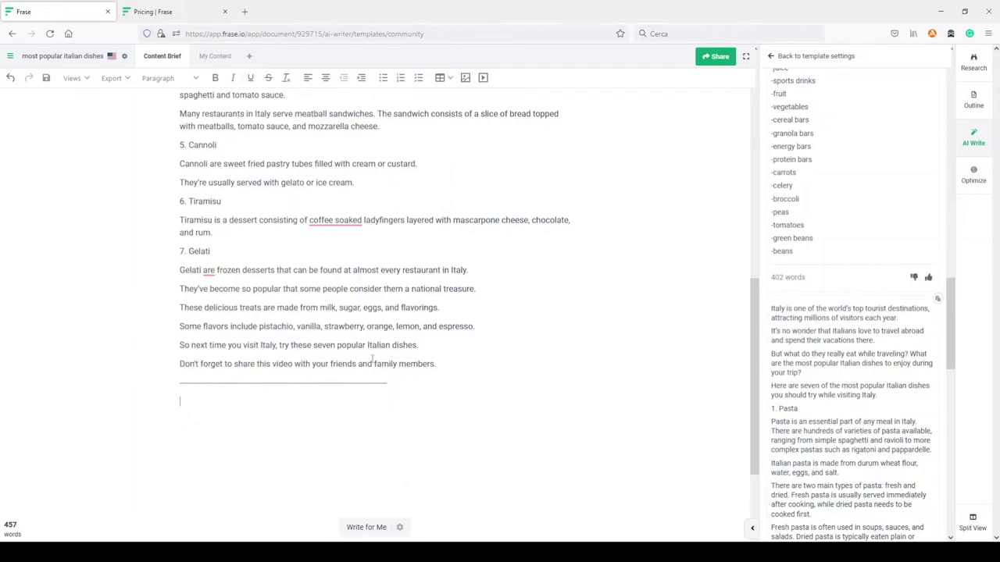
pyautogui.scroll(6, 375, 353)
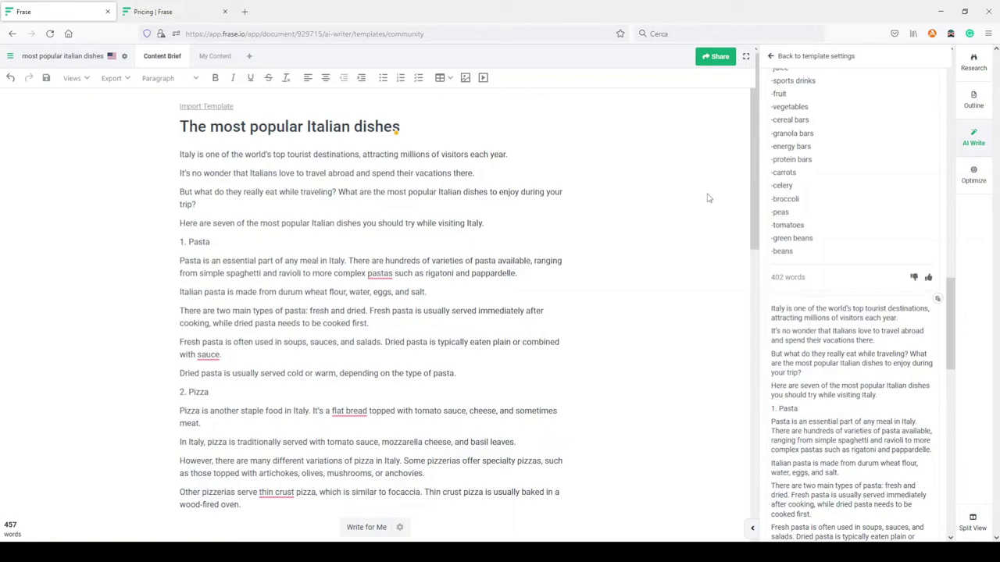
pyautogui.click(773, 58)
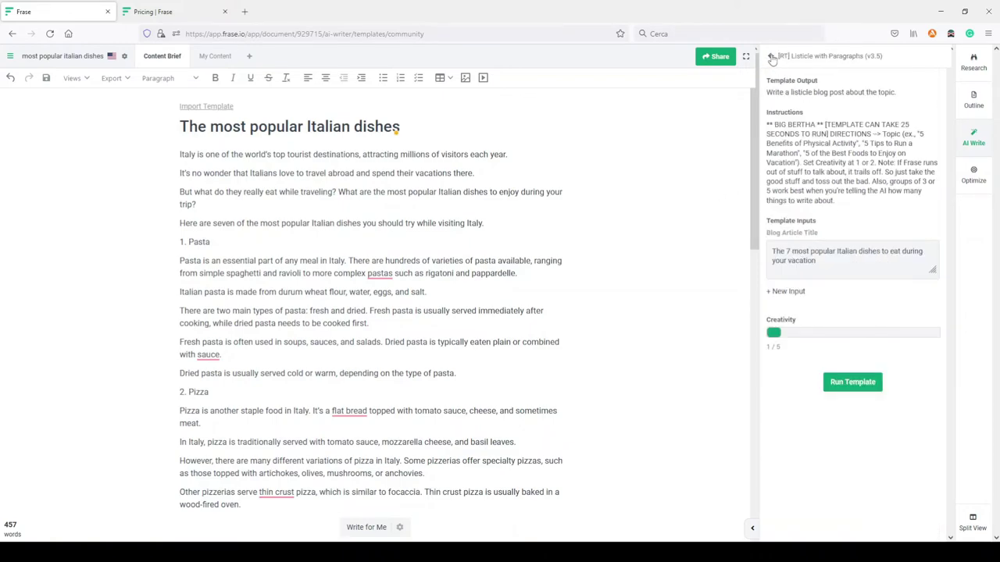
pyautogui.click(772, 57)
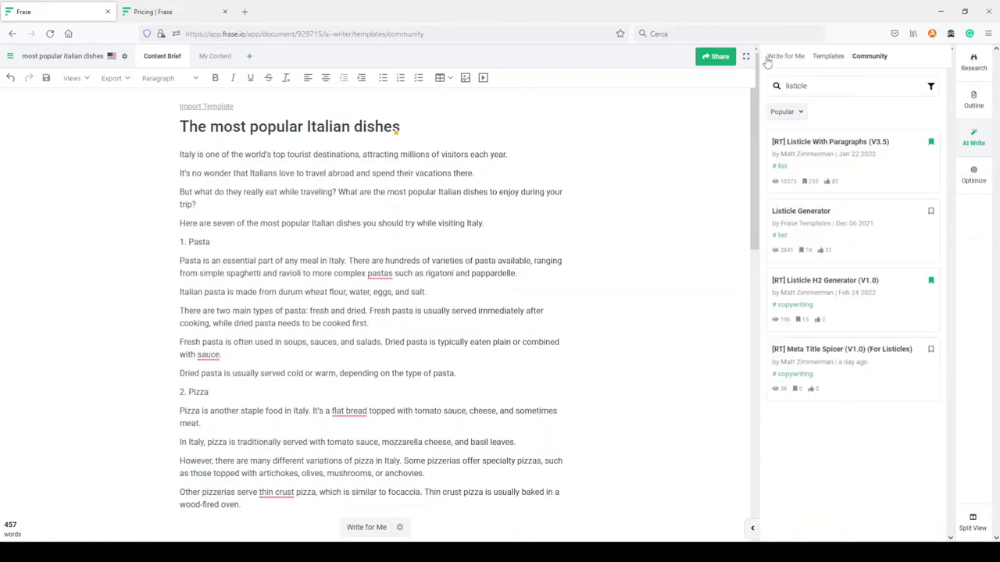
# Add four blank lines below the "1. Pasta" section name in the article.
pyautogui.click(217, 243)
pyautogui.press('Return')
pyautogui.press('Return')
pyautogui.press('Return')
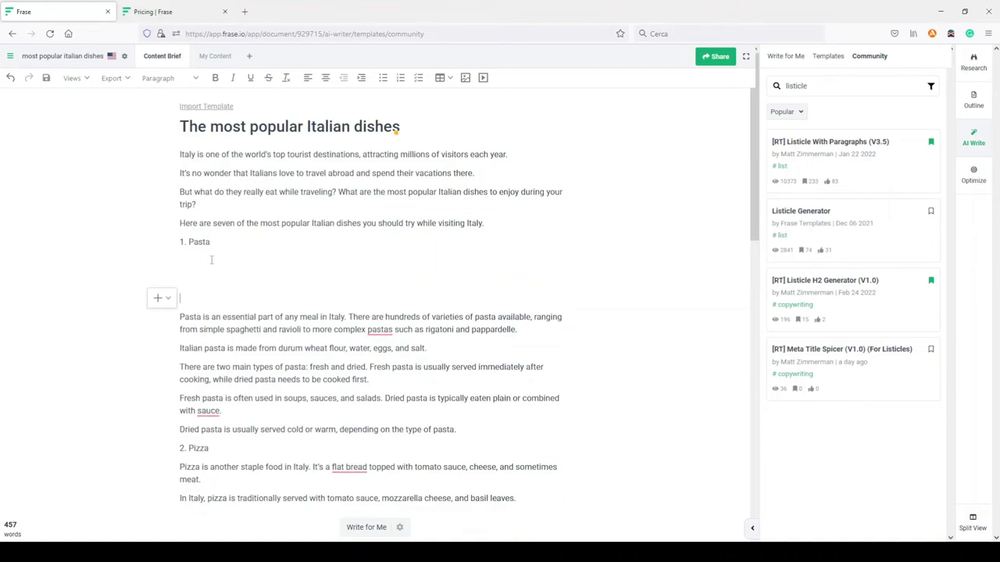
pyautogui.press('Return')
# Search the community templates for "para" and open "[RT] Paragraphs From Facts (V3.2)".
pyautogui.moveTo(212, 242); pyautogui.dragTo(190, 242)
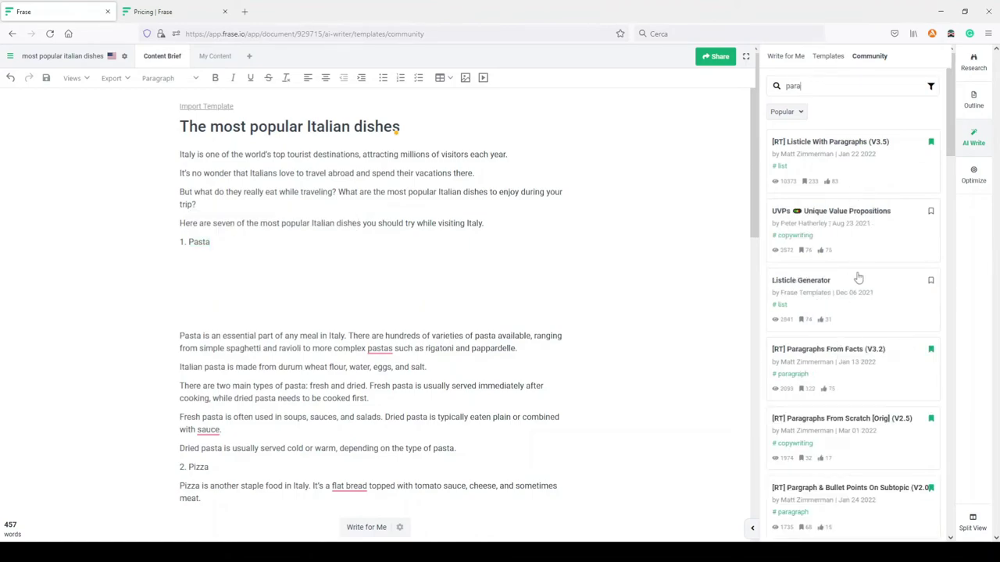
pyautogui.scroll(-3, 857, 277)
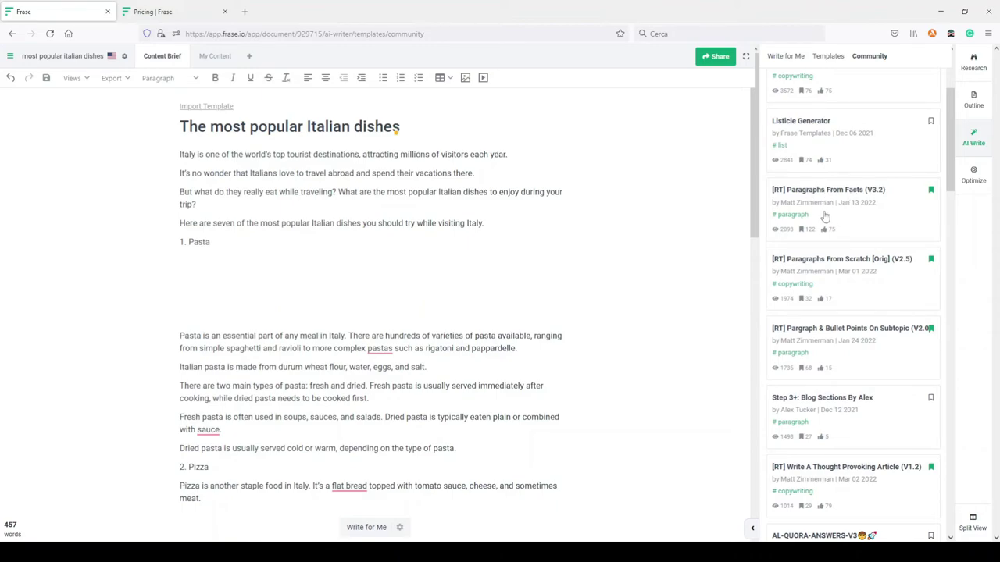
pyautogui.click(841, 196)
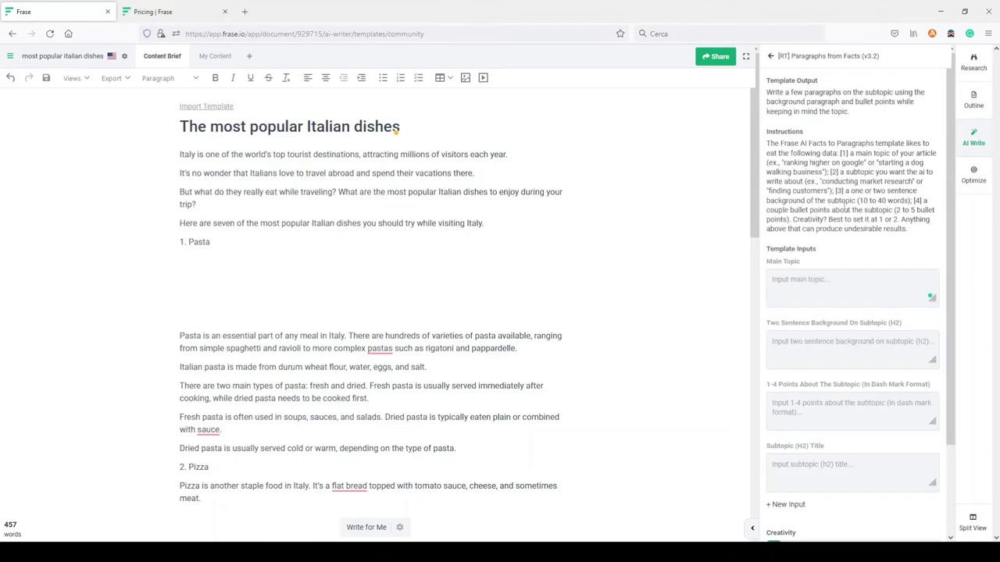
pyautogui.scroll(-2, 848, 263)
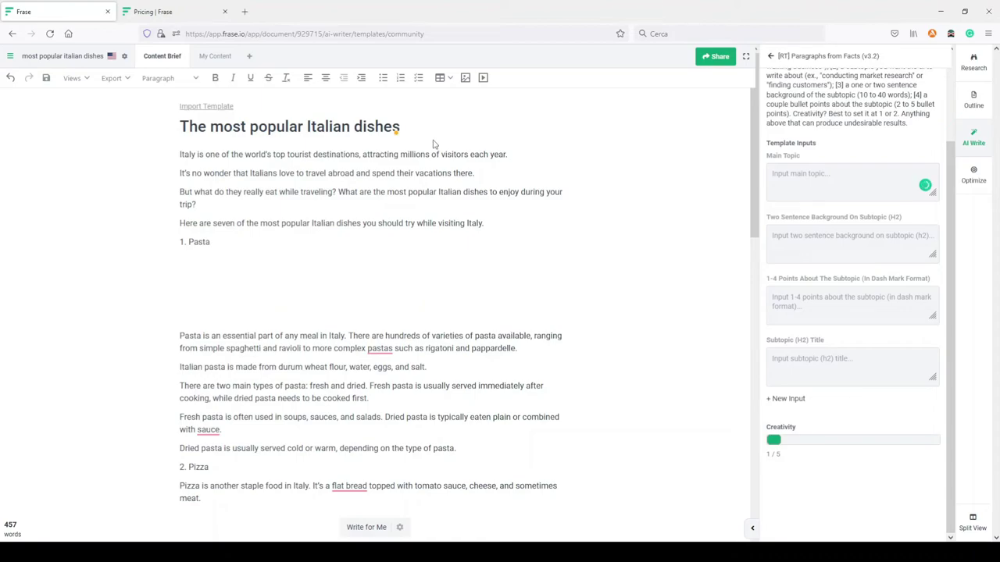
# Copy the article title "The most popular Italian dishes" into the template's main topic, and set the subtopic title to "Pasta".
pyautogui.moveTo(402, 130); pyautogui.dragTo(183, 126)
pyautogui.hotkey('ctrl', 'c')
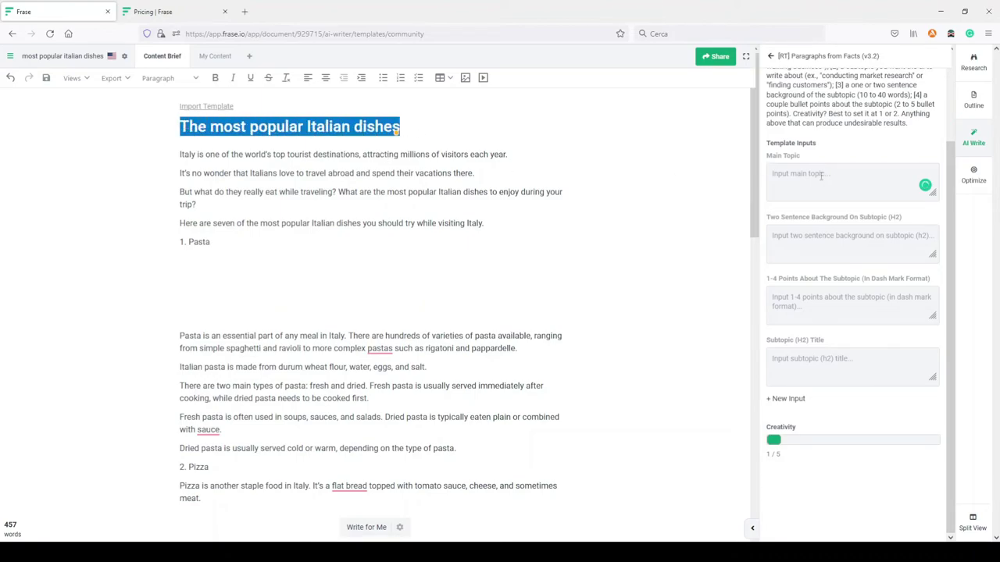
pyautogui.click(821, 175)
pyautogui.hotkey('ctrl', 'v')
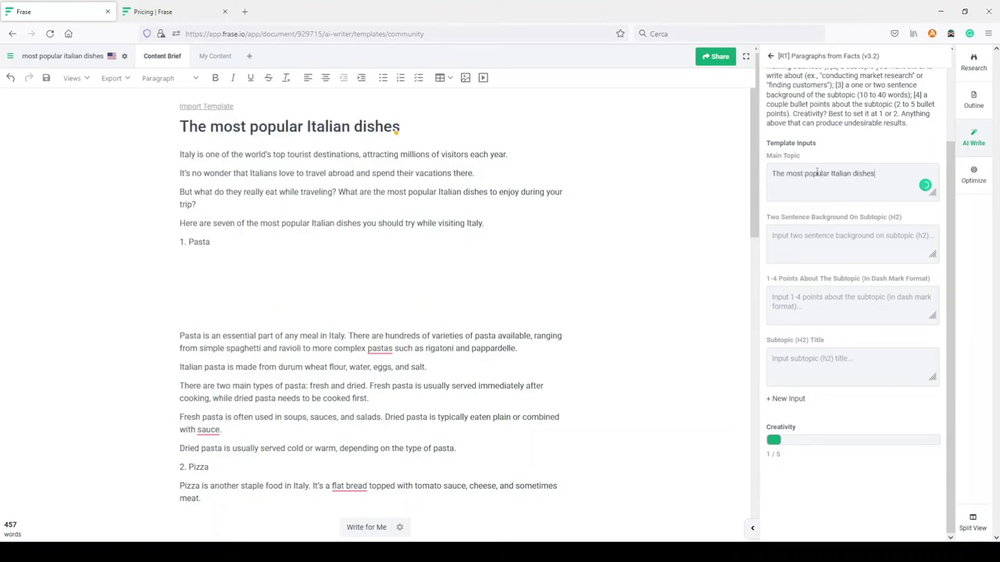
pyautogui.click(809, 358)
pyautogui.write('Pasta')
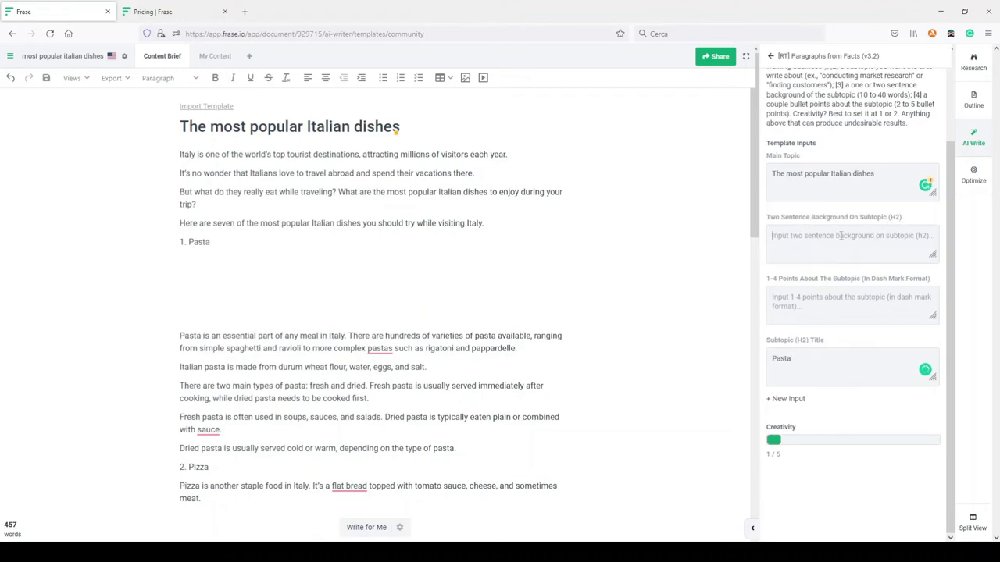
# Enter the subtopic background "Pasta is the most eaten food in Italy and really appreciated even by tourists".
pyautogui.write('Pasta is the most eated food in Italy and real')
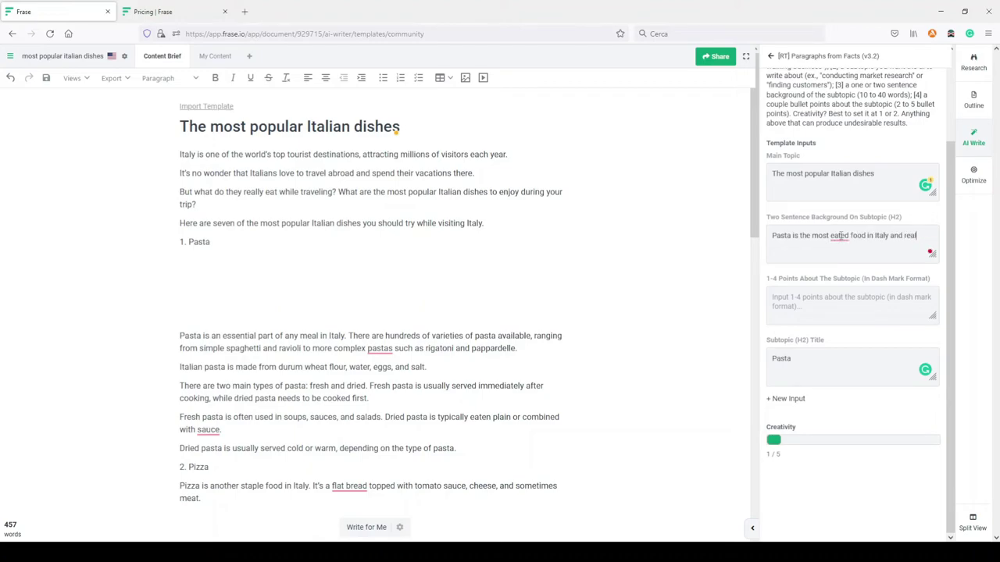
pyautogui.write('ly appreciated even for the')
pyautogui.press('BackSpace')
pyautogui.press('BackSpace')
pyautogui.press('BackSpace')
pyautogui.press('BackSpace')
pyautogui.press('BackSpace')
pyautogui.press('BackSpace')
pyautogui.press('BackSpace')
pyautogui.press('BackSpace')
pyautogui.write('by touris')
pyautogui.click(839, 236)
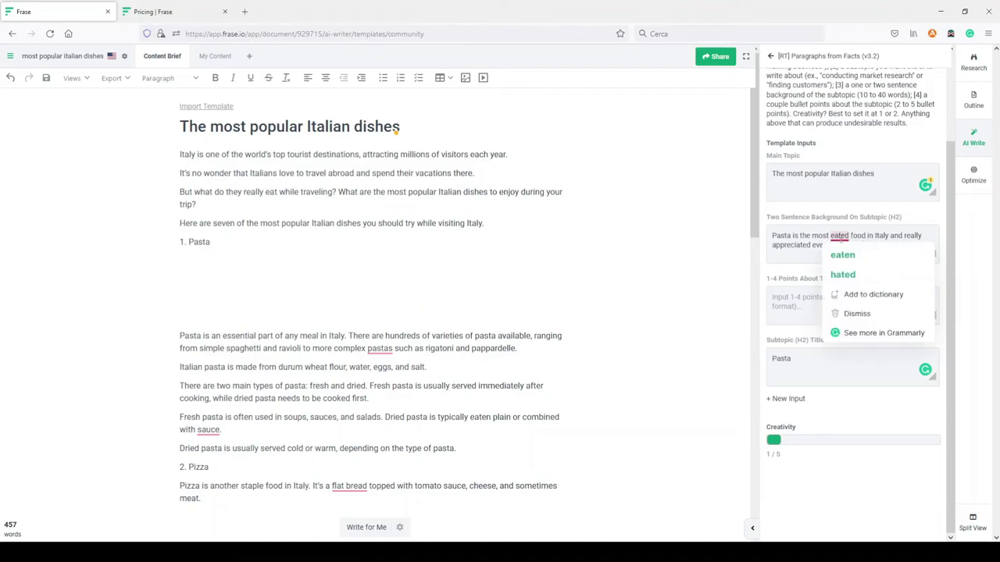
pyautogui.click(844, 256)
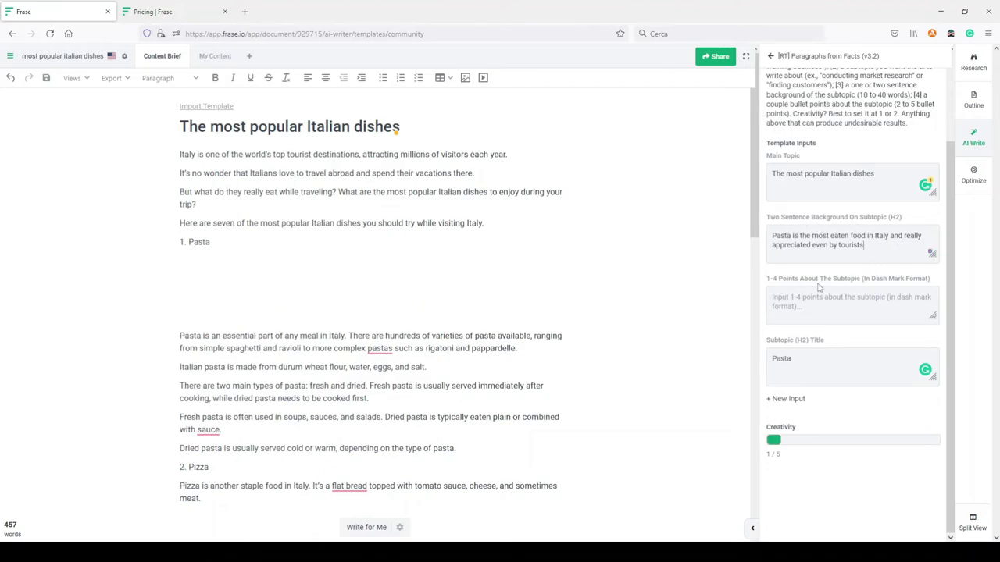
# Enter two dashed subtopic points: "There are many types of pasta" and "Spaghetti and Maccheroni are the most used when cooking pasta".
pyautogui.click(860, 288)
pyautogui.write('T')
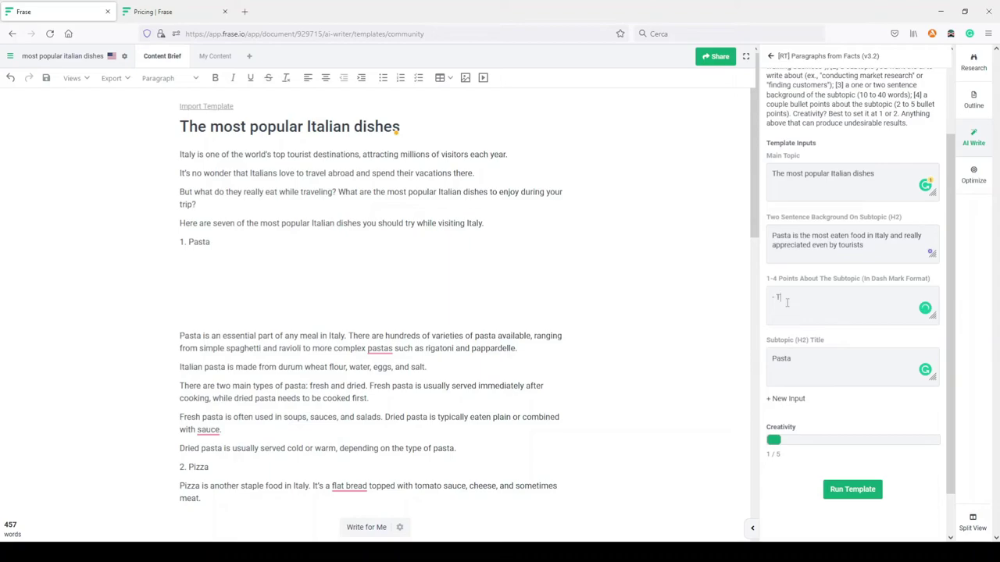
pyautogui.write('here are many typeso')
pyautogui.press('BackSpace')
pyautogui.write('of')
pyautogui.write(' pasta ')
pyautogui.write('-')
pyautogui.write('Spagh')
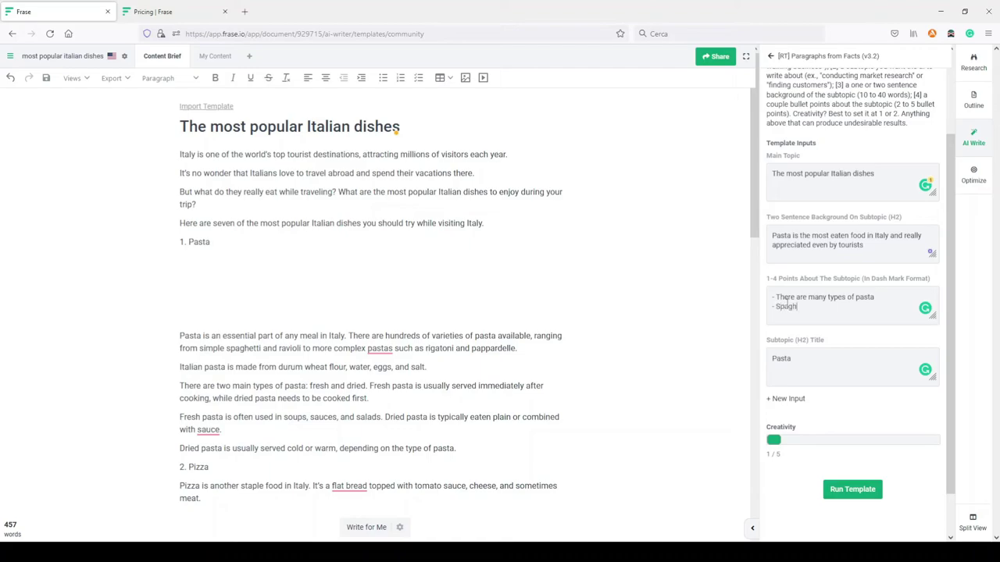
pyautogui.write('etti and Maccheroni are the most used')
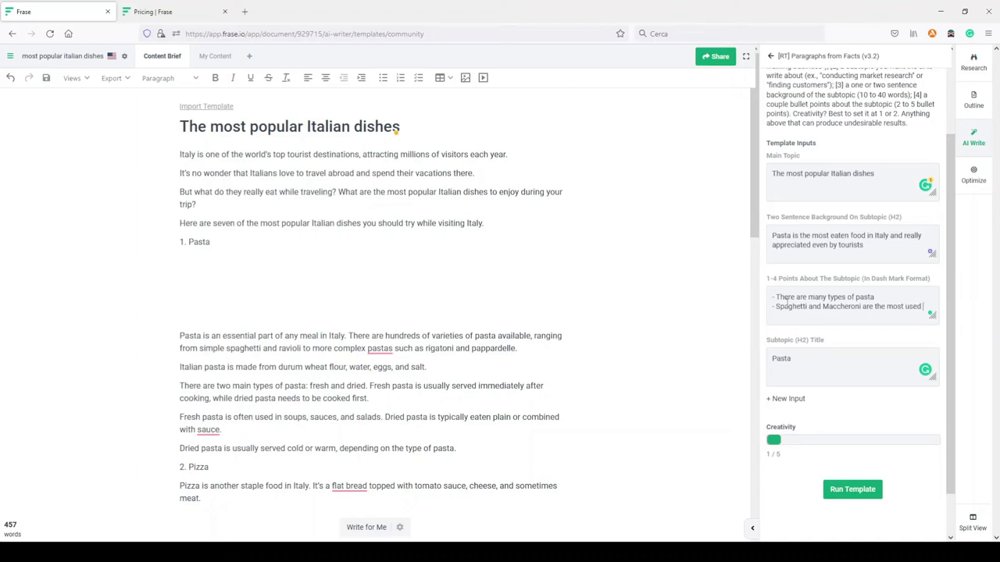
pyautogui.write(' when cook')
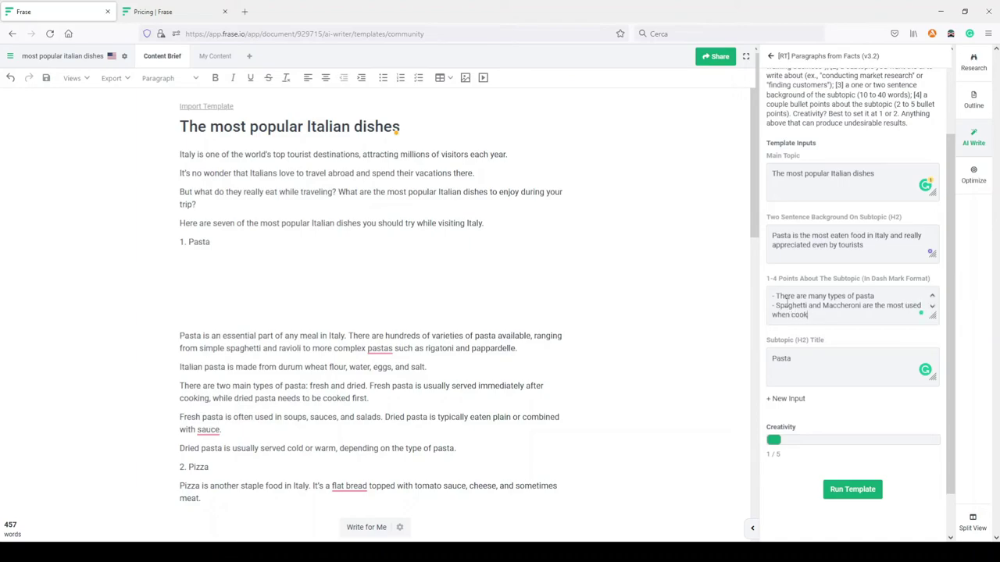
pyautogui.write('ing pasta')
# Run the template at creativity 1 and insert the generated pasta paragraphs into the blank space below "1. Pasta".
pyautogui.scroll(-1, 841, 275)
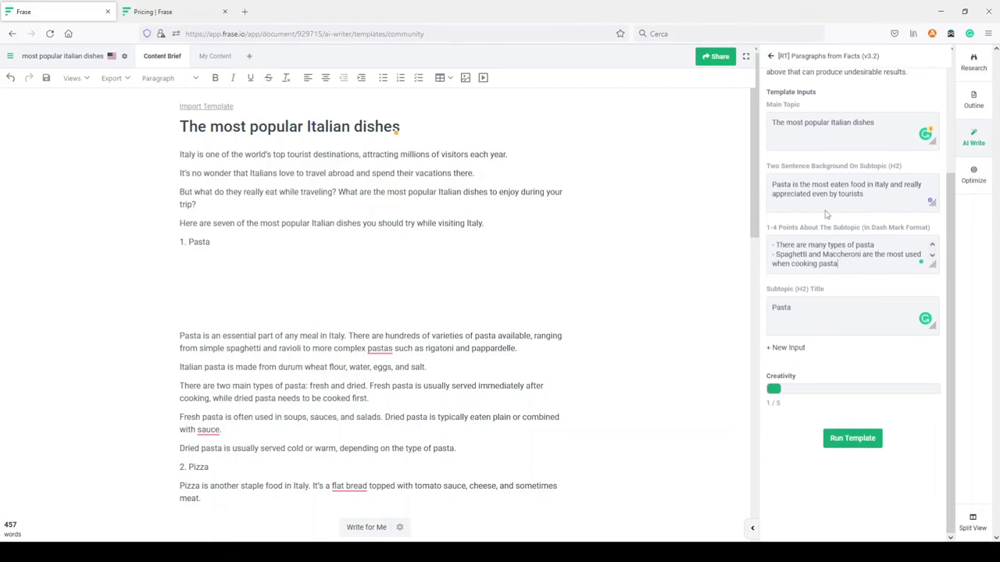
pyautogui.scroll(2, 828, 216)
pyautogui.scroll(-3, 831, 466)
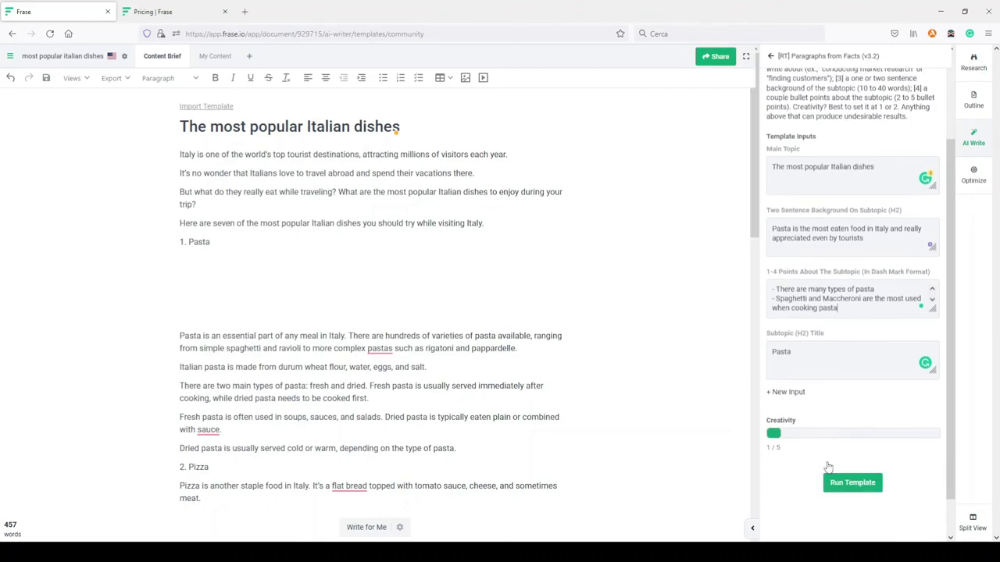
pyautogui.click(843, 443)
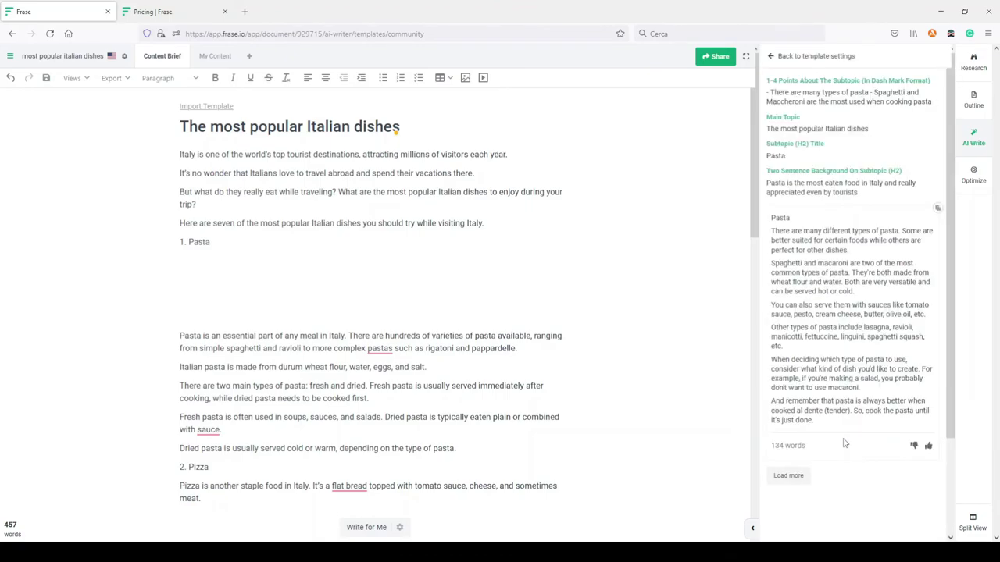
pyautogui.click(202, 258)
pyautogui.click(937, 209)
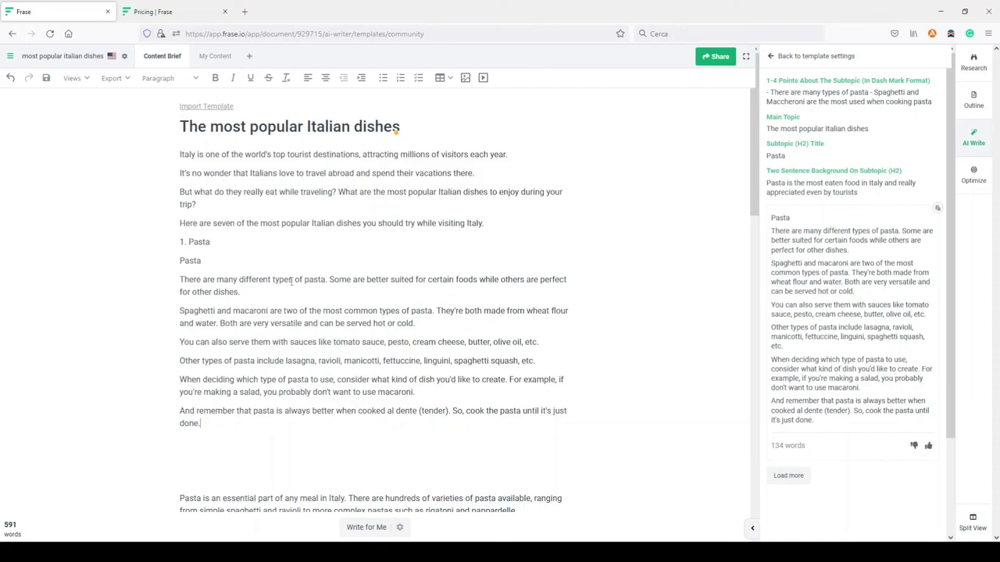
# Return to the Paragraphs from Facts template settings and check the points entered about pasta.
pyautogui.click(772, 56)
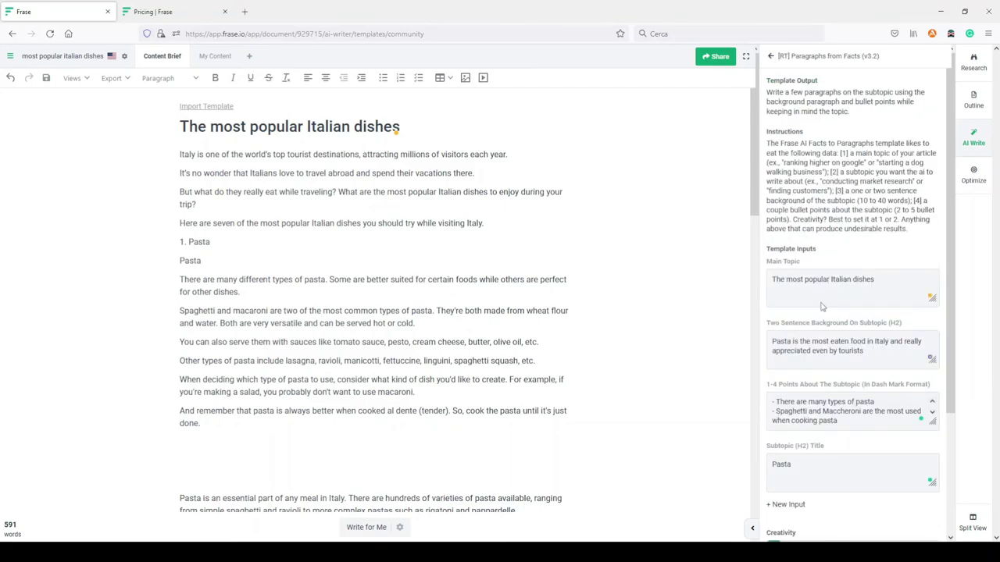
pyautogui.scroll(-1, 818, 303)
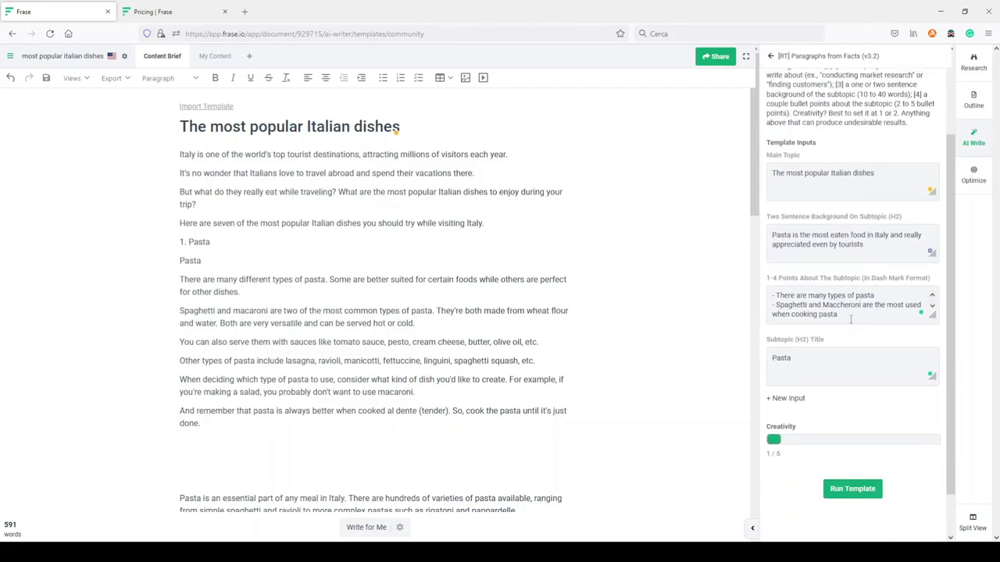
pyautogui.moveTo(850, 318); pyautogui.dragTo(770, 298)
pyautogui.click(668, 337)
# Switch to the Frase pricing page, view its plans, and open the Frase homepage.
pyautogui.click(156, 11)
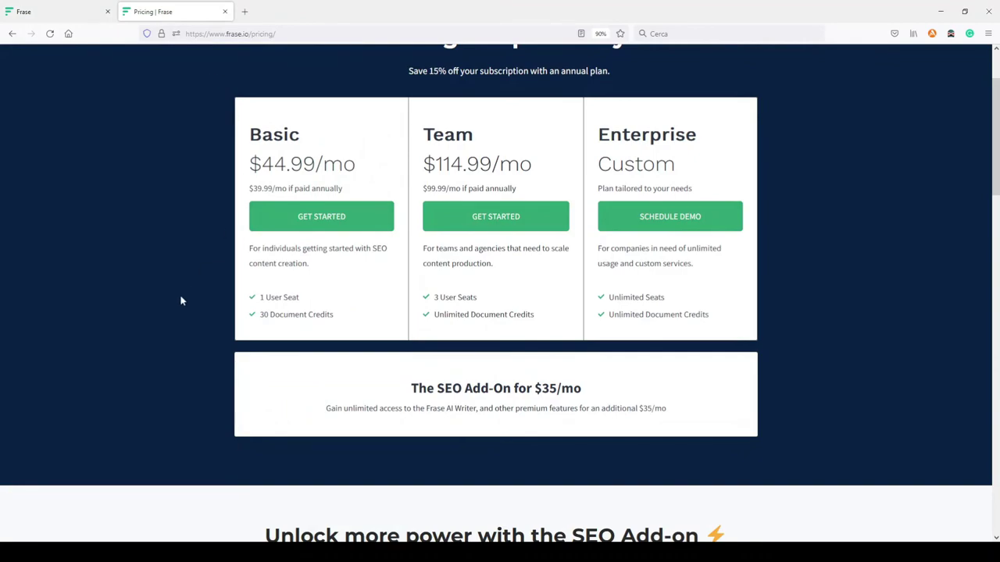
pyautogui.scroll(3, 180, 301)
pyautogui.click(293, 67)
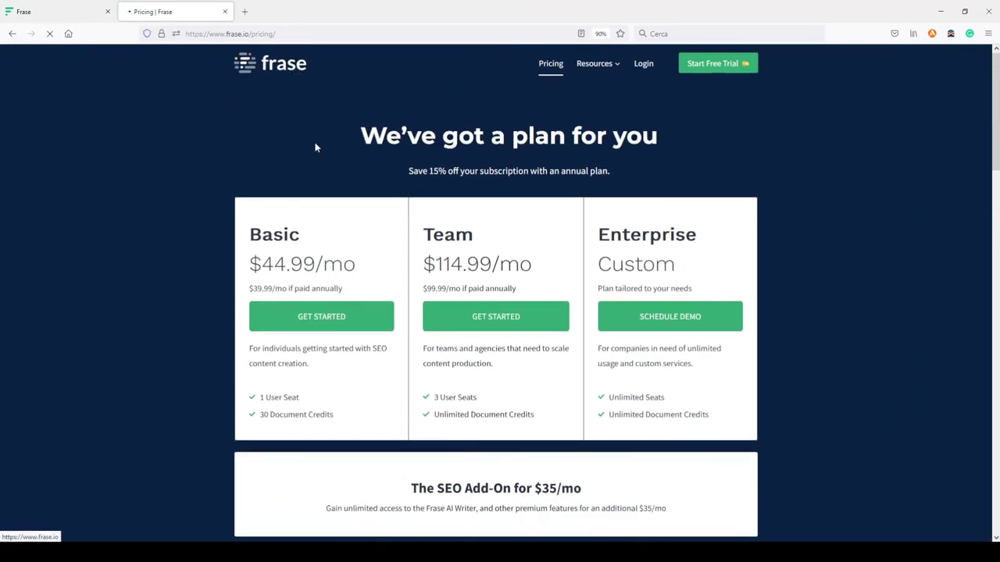